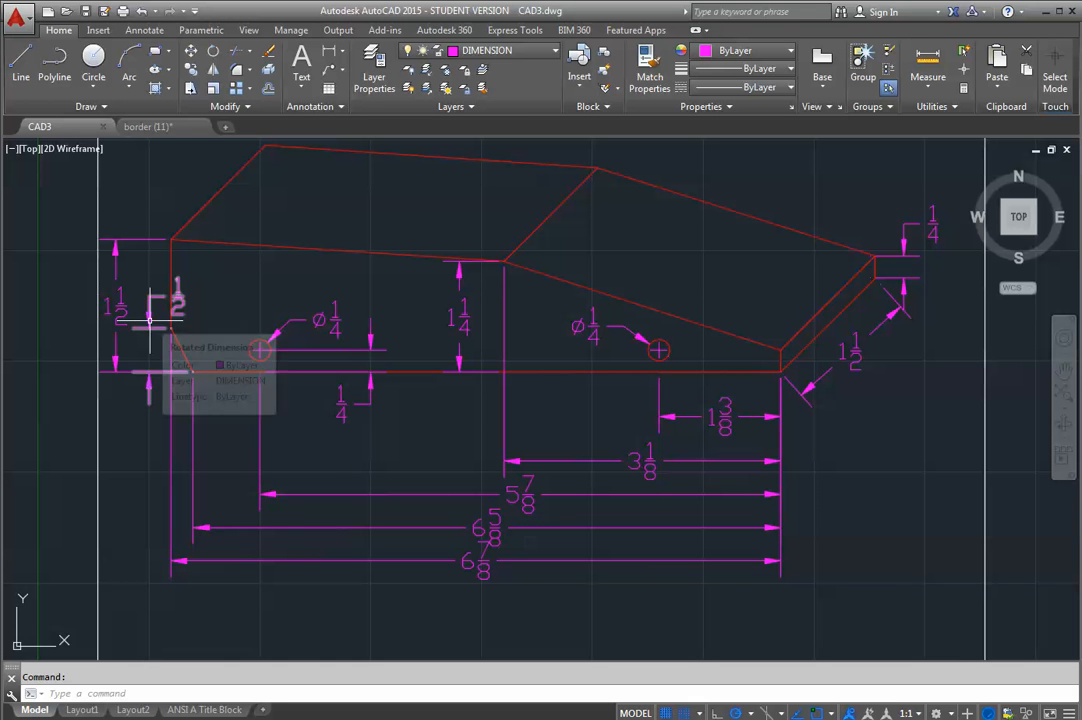
- In the border (11) drawing, place a 6 5/8 horizontal guide dimension from the profile's lower-right corner along the bottom edge
click(150, 126)
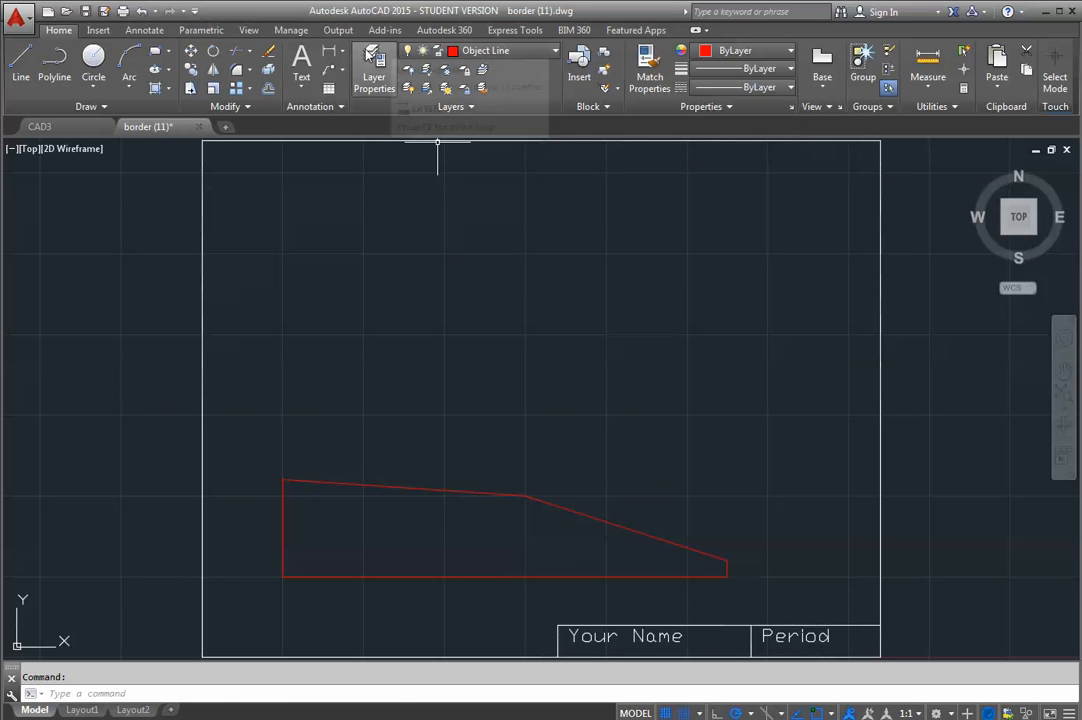
click(329, 52)
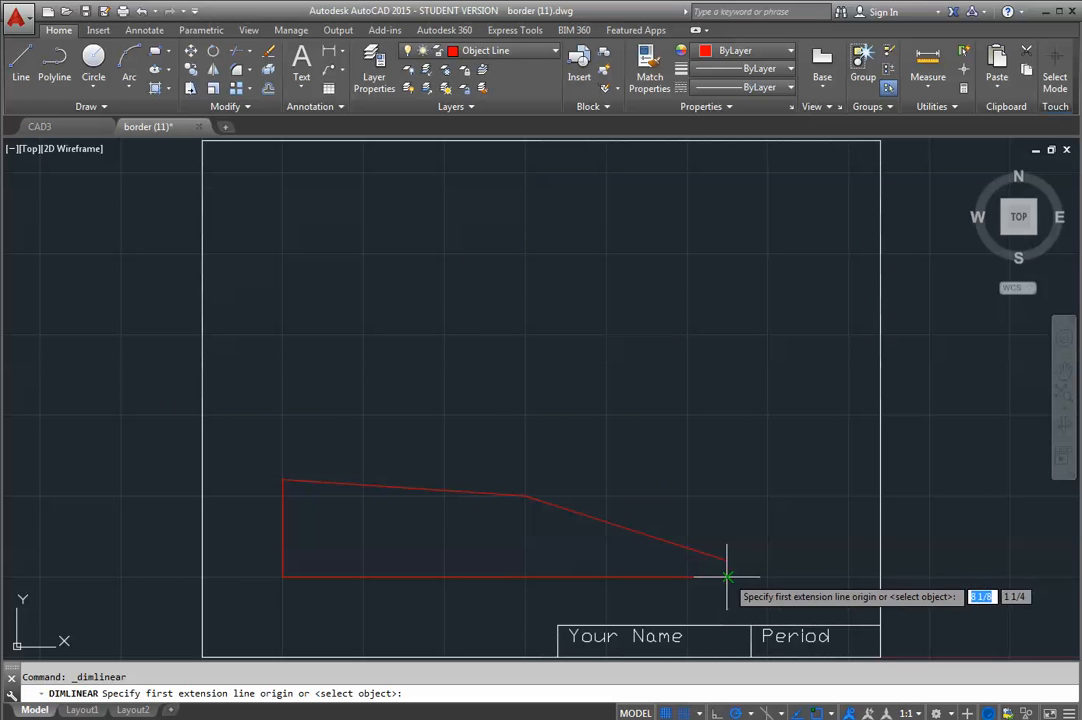
click(725, 577)
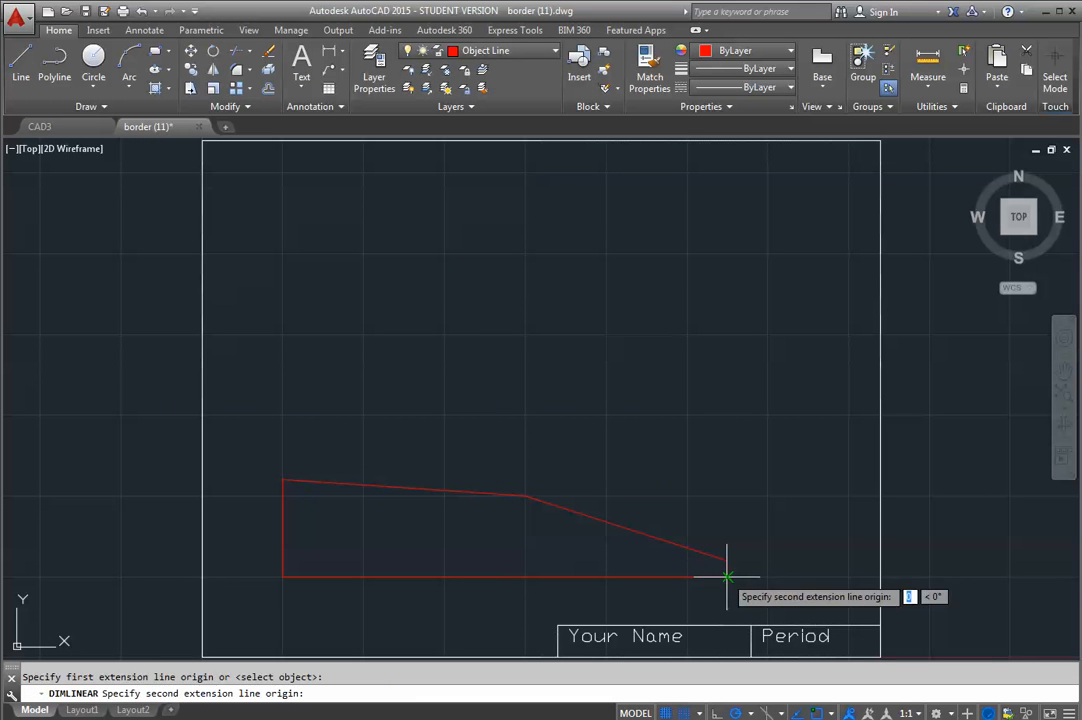
click(298, 577)
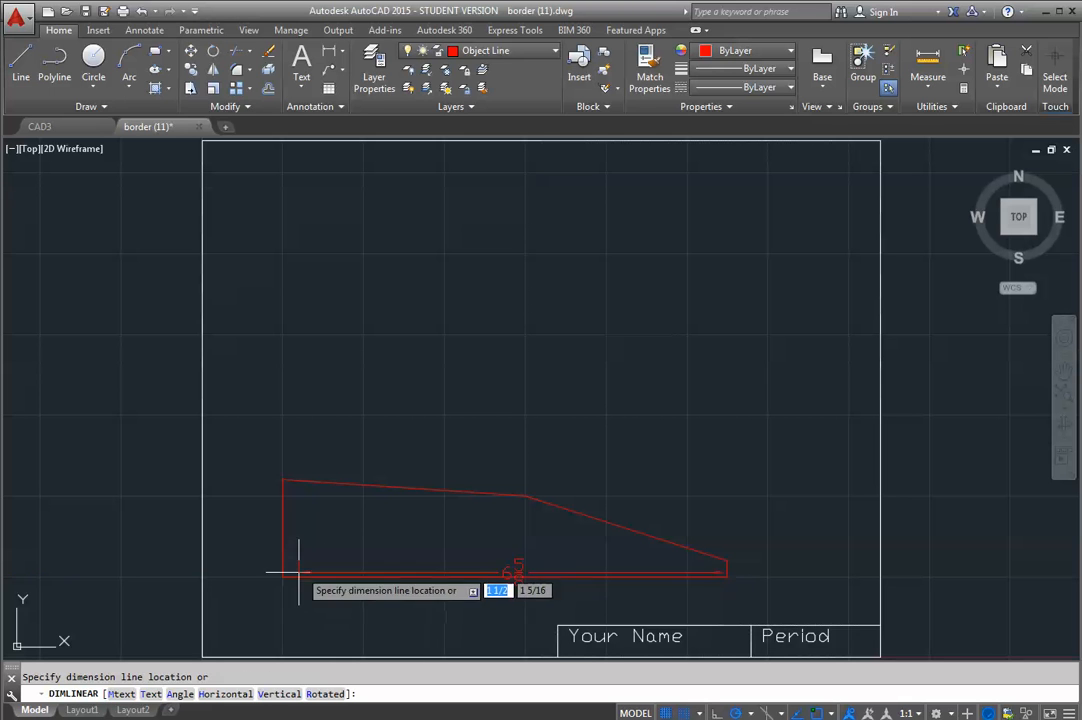
click(298, 438)
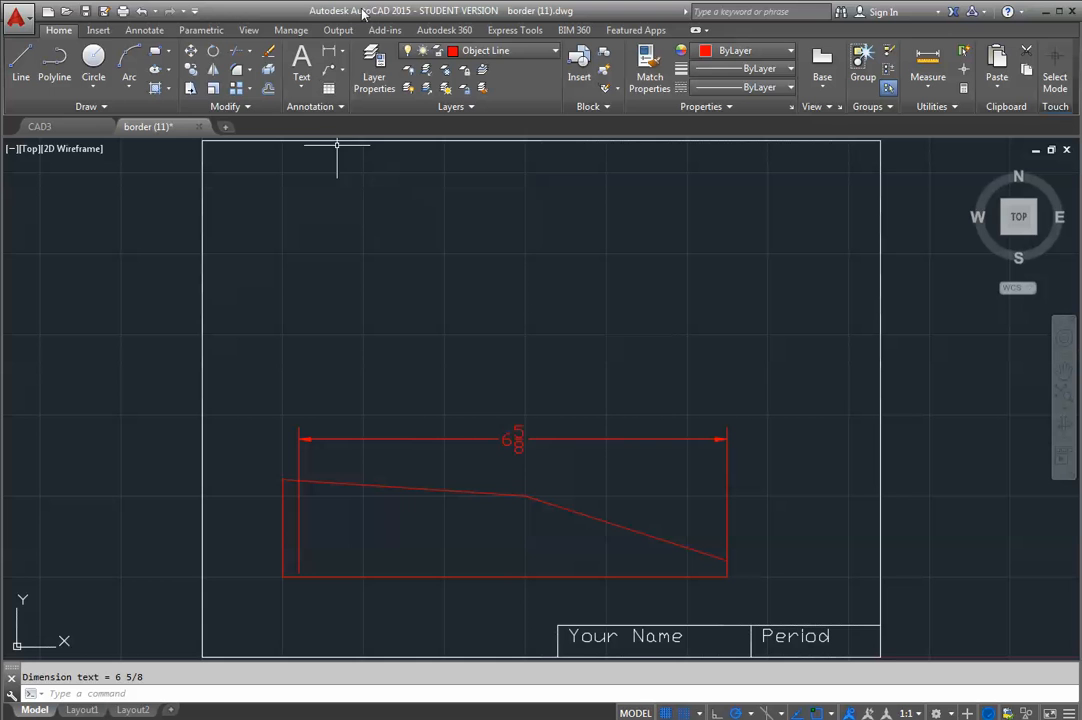
- Place a 1/2 vertical guide dimension from the profile's lower-left corner up along the left edge
click(333, 50)
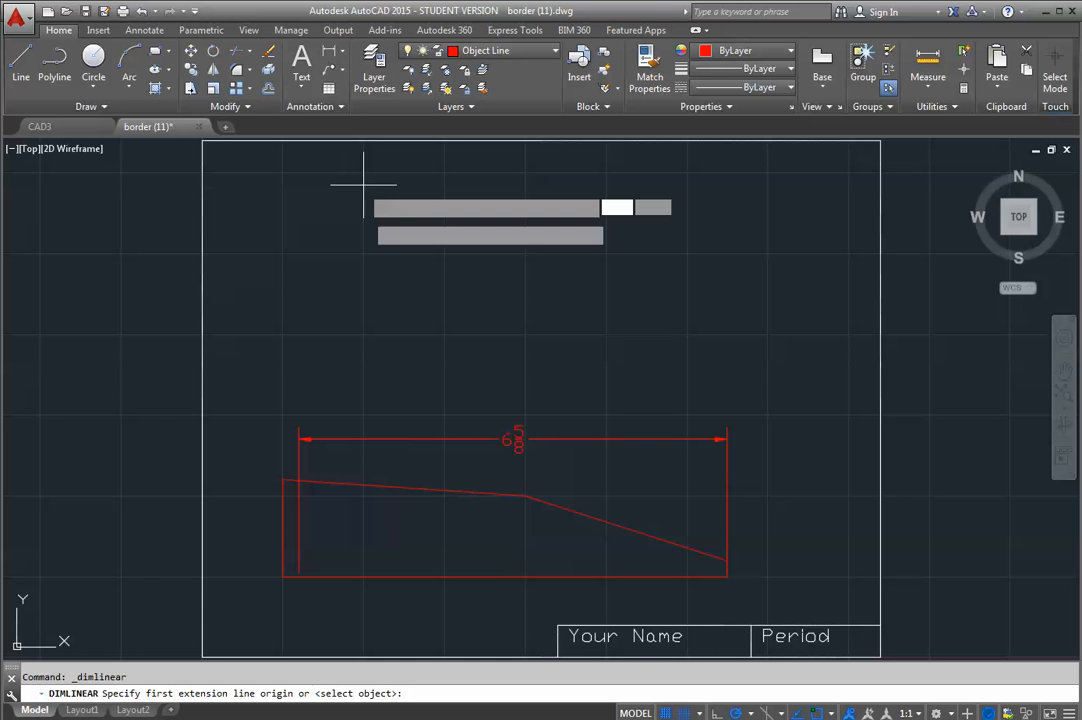
click(283, 576)
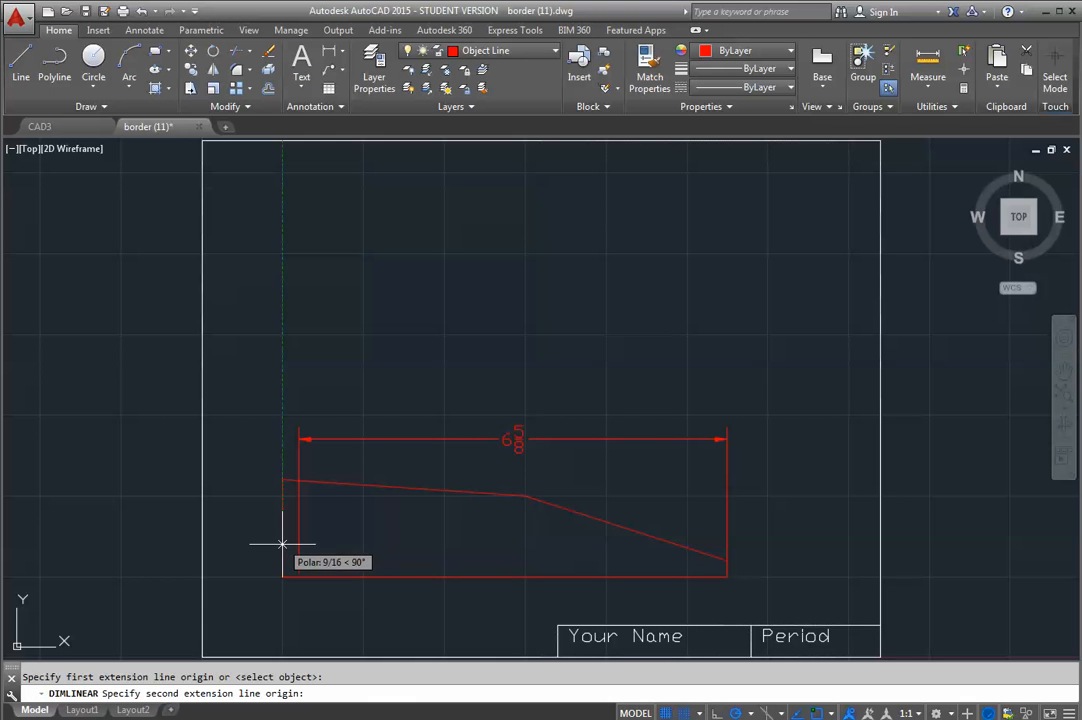
click(282, 544)
click(246, 551)
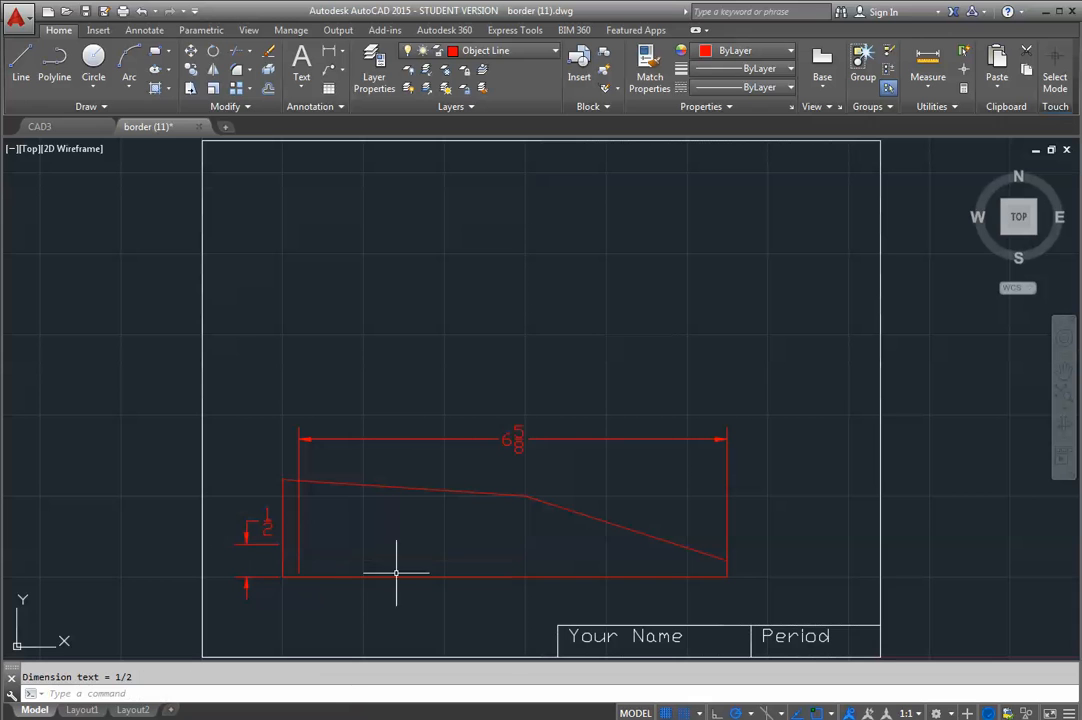
- Draw an angled line across the lower-left corner, joining the 1/2 point on the left edge to the 6 5/8 point on the bottom edge
scroll(277, 532, up, 6)
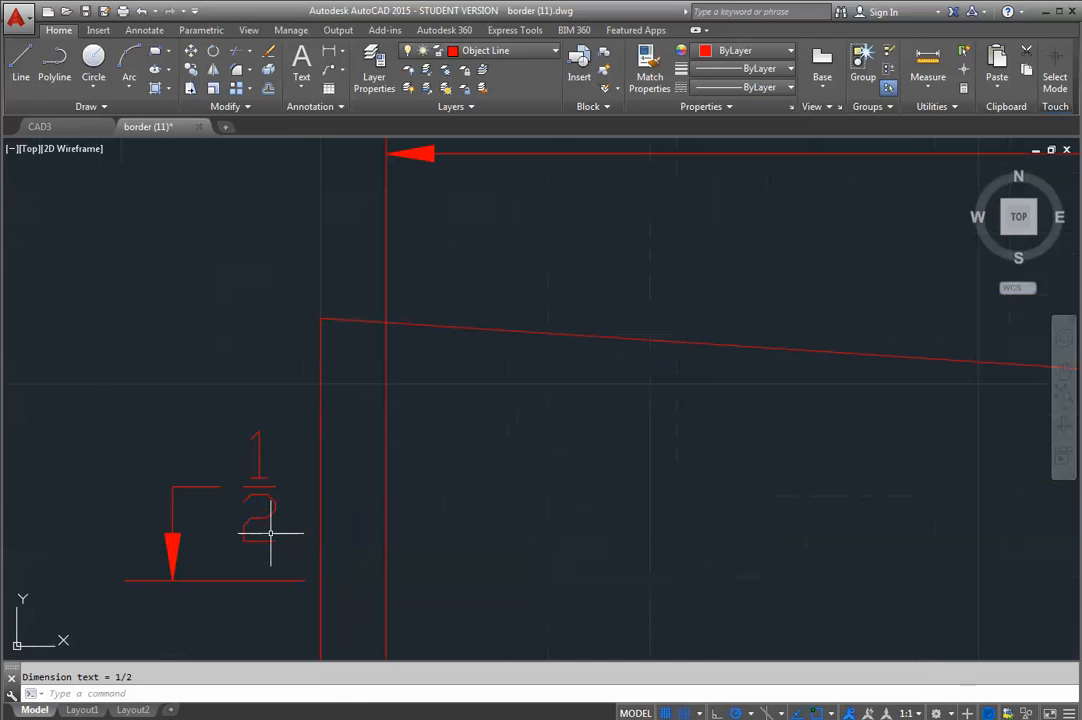
scroll(726, 541, down, 2)
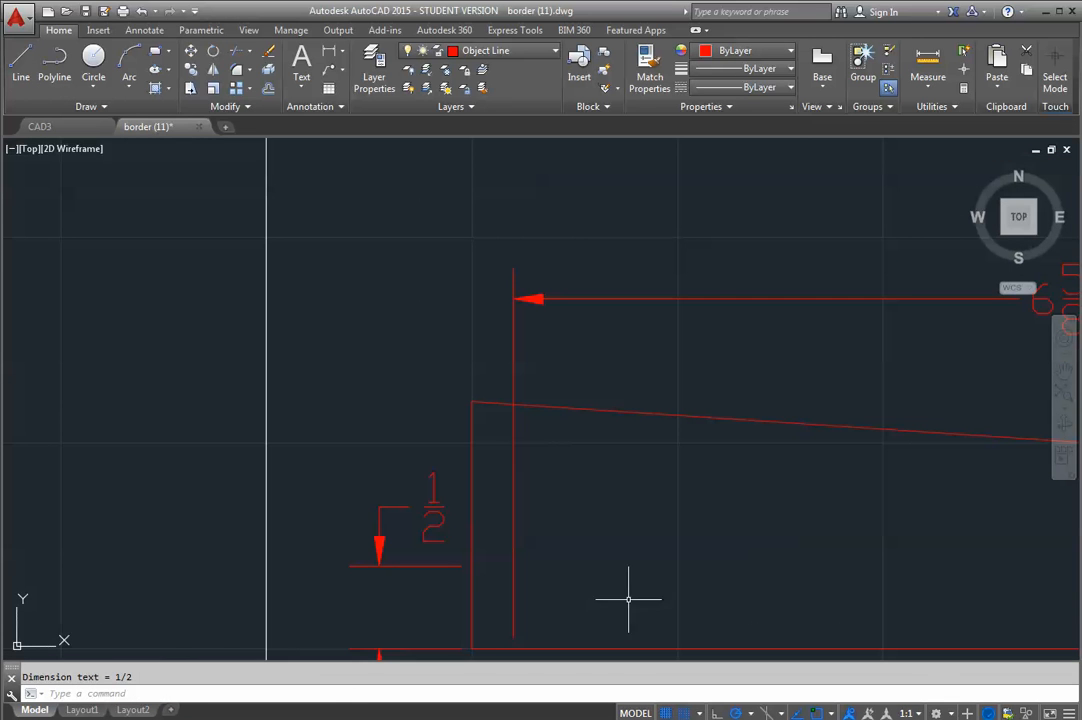
click(21, 62)
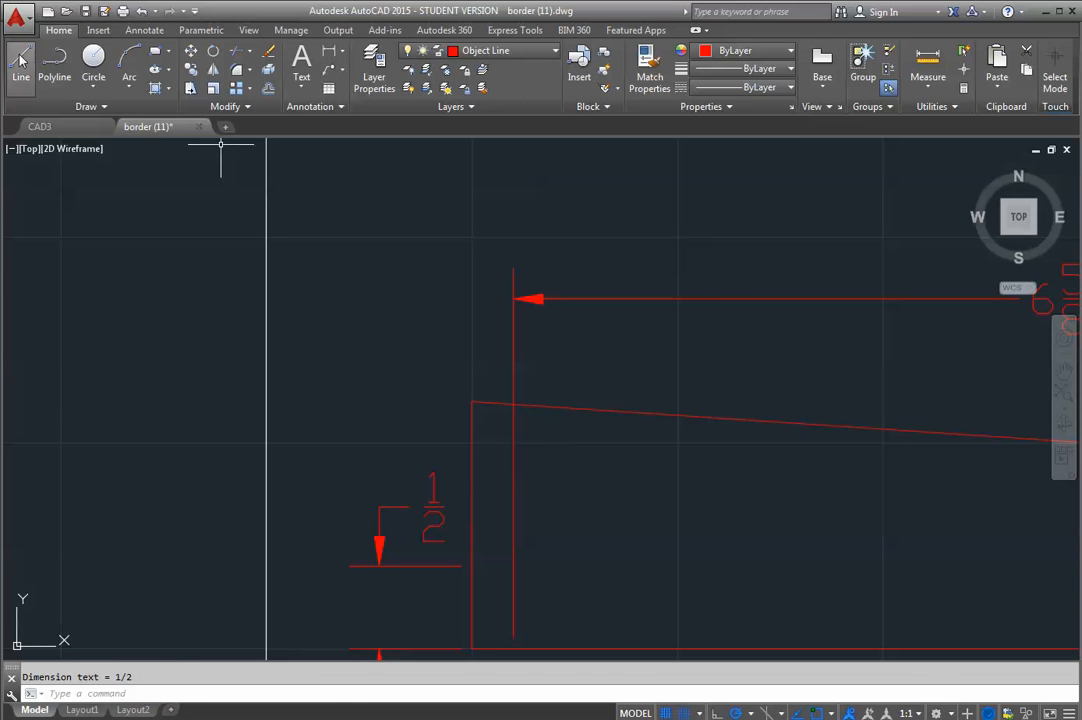
click(471, 566)
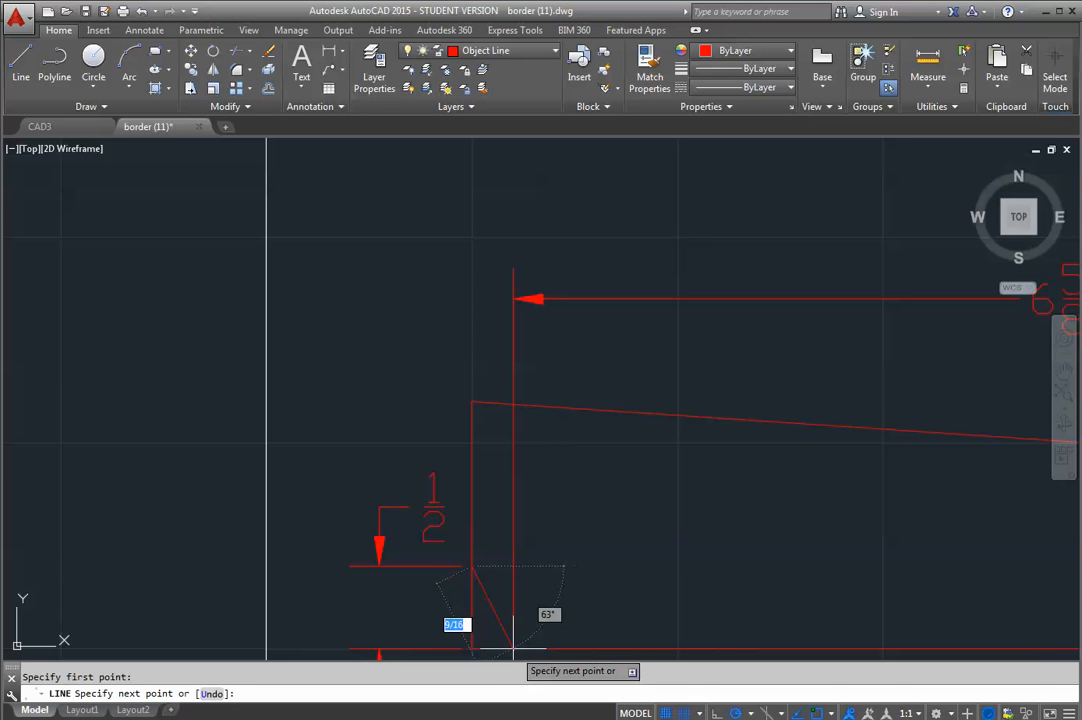
click(512, 648)
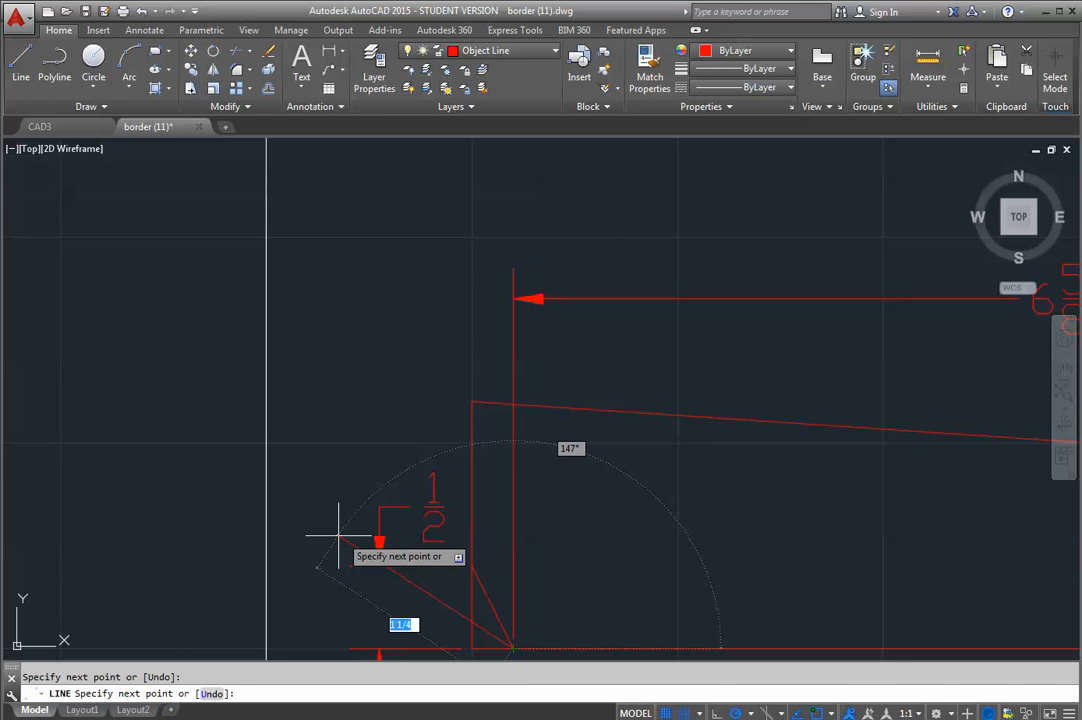
key(Escape)
- Delete the 1/2 and 6 5/8 guide dimensions
click(411, 565)
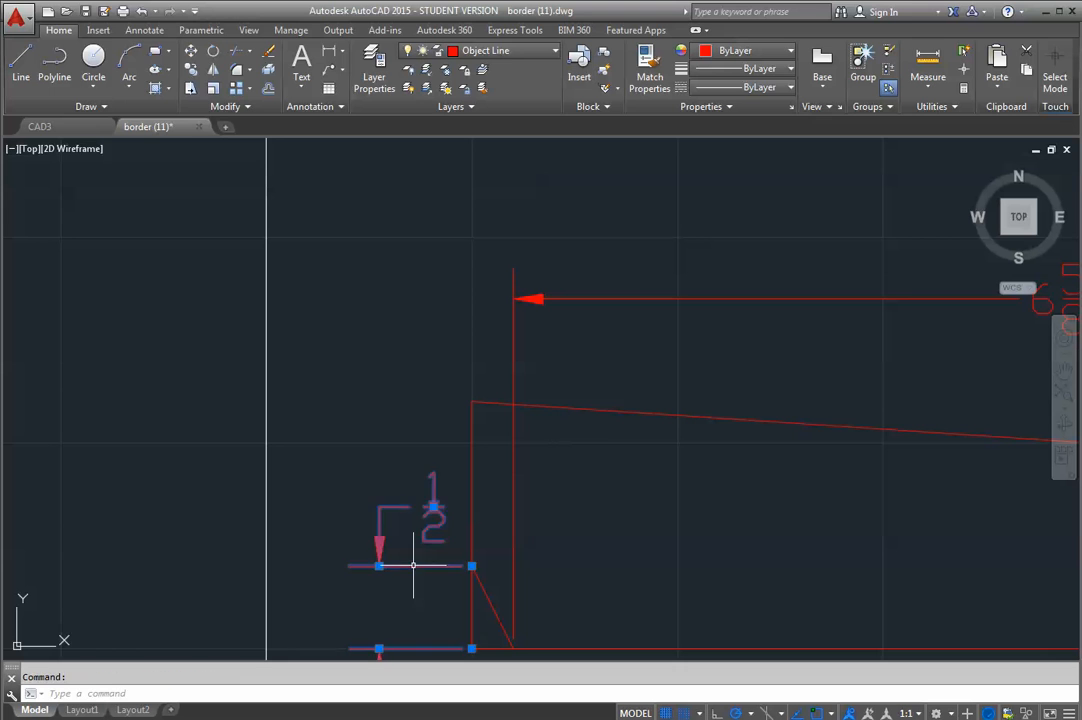
key(Escape)
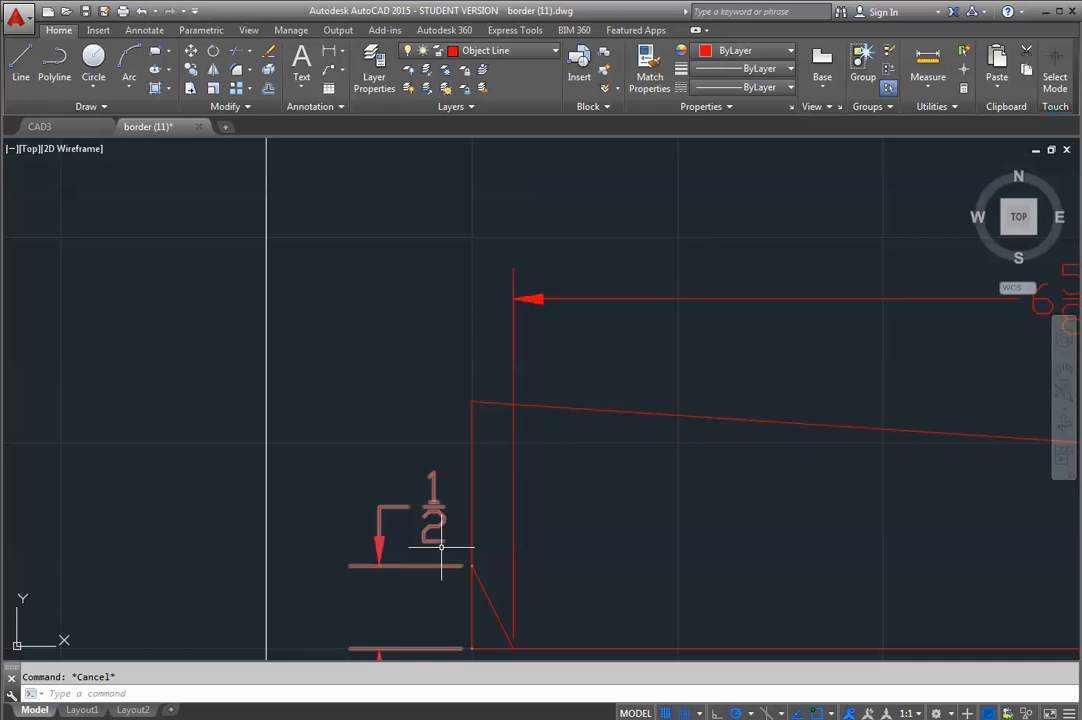
click(436, 566)
key(Delete)
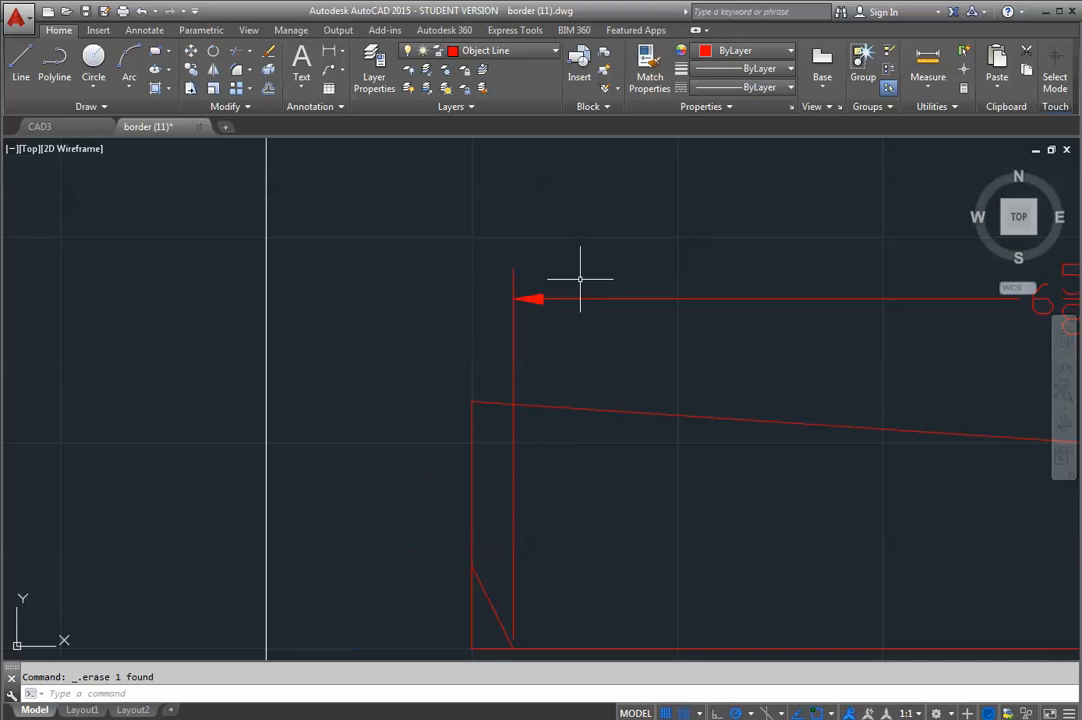
click(575, 300)
key(Delete)
- Shorten the left vertical edge and the bottom edge so each ends at the angled corner line
click(474, 616)
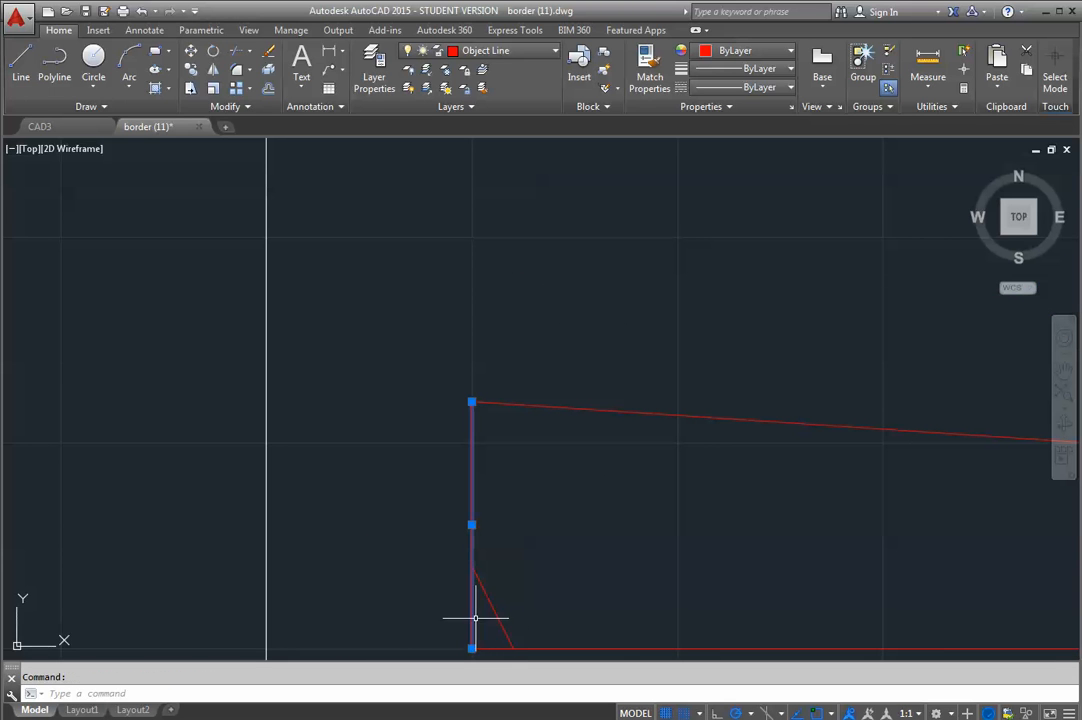
click(472, 648)
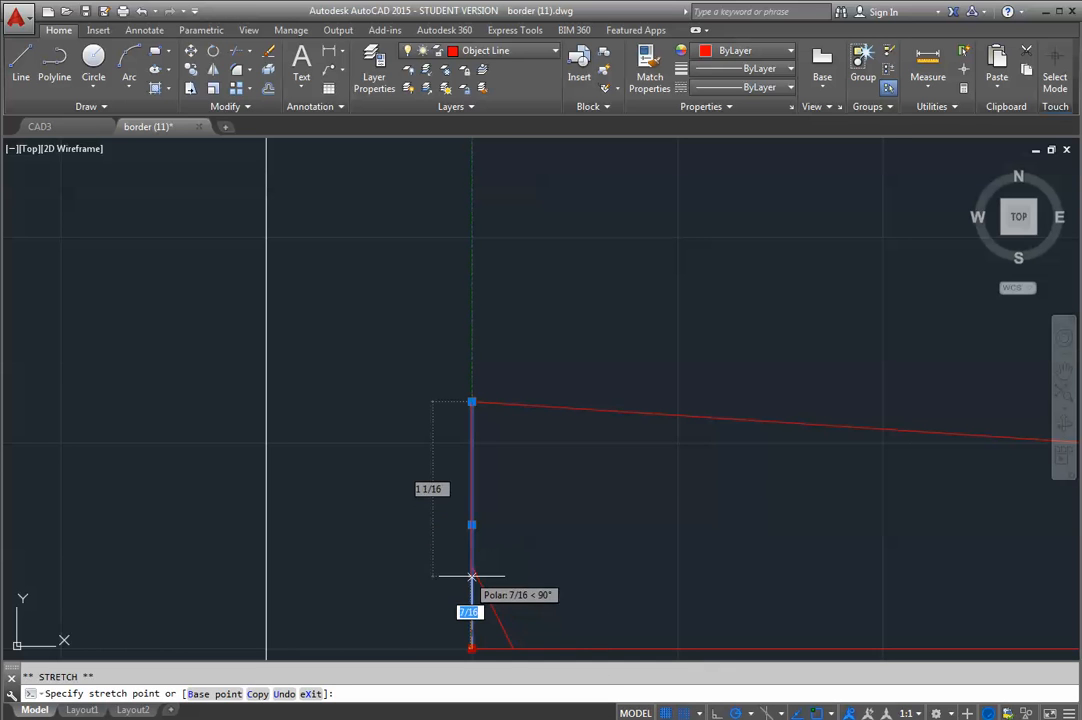
click(472, 566)
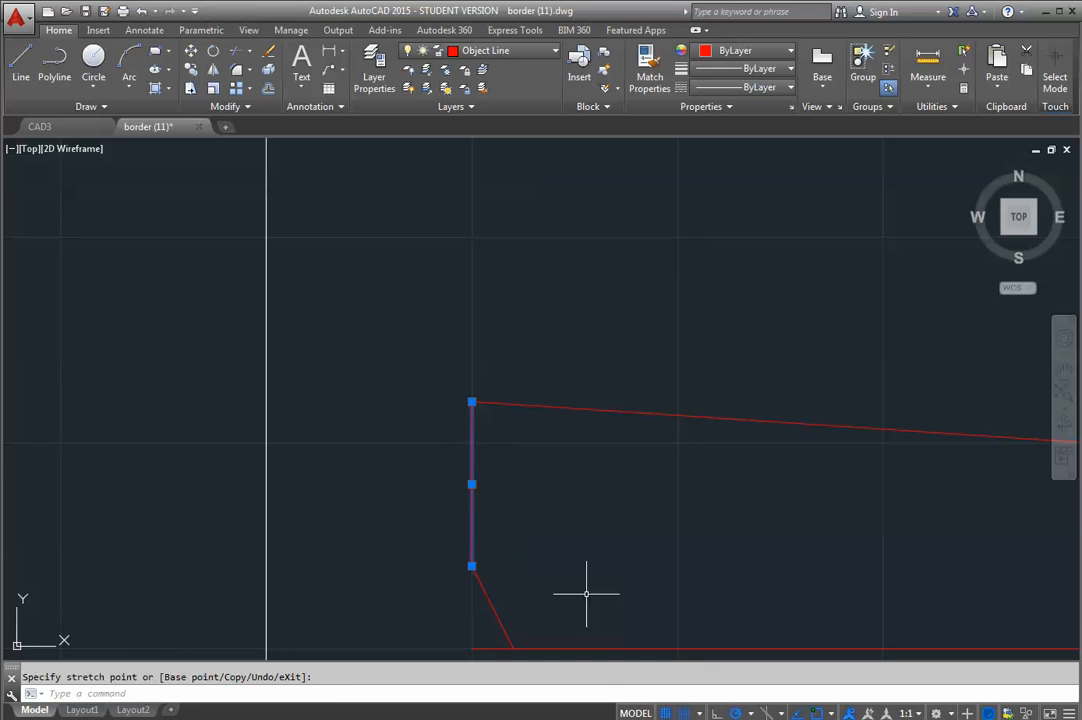
click(475, 649)
click(474, 649)
click(512, 649)
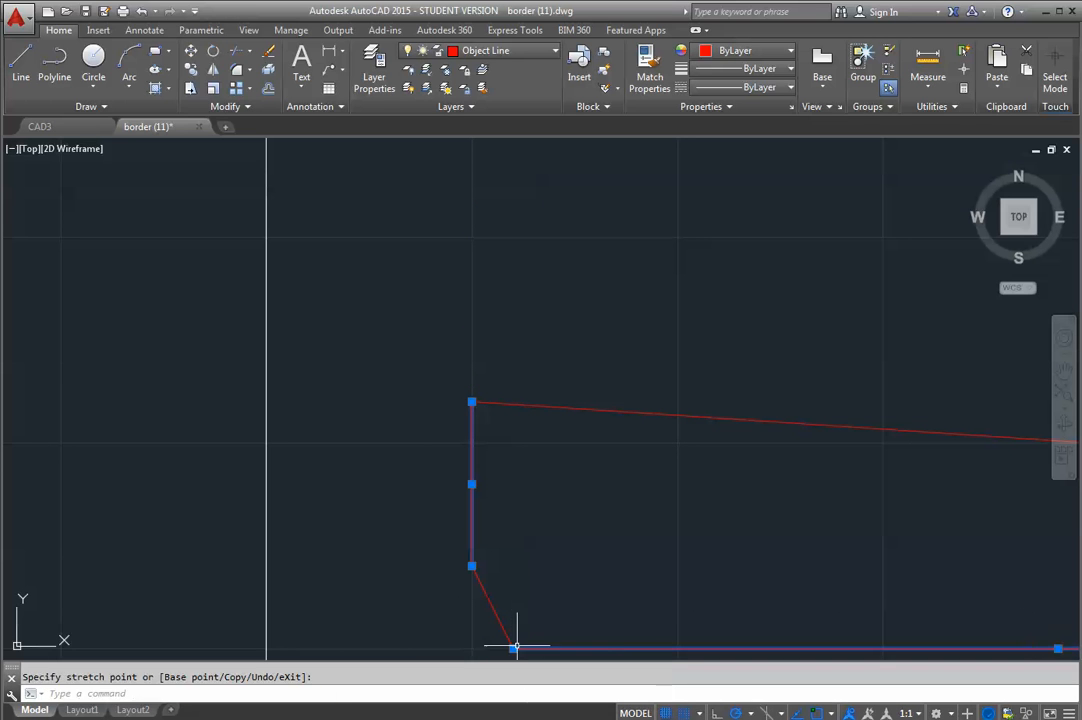
- Check the rear hole's location in the CAD3 drawing and place a matching 5 7/8 horizontal guide dimension from the profile's lower-right corner in border (11)
middle_click(585, 547)
middle_click(585, 547)
scroll(671, 585, up, 2)
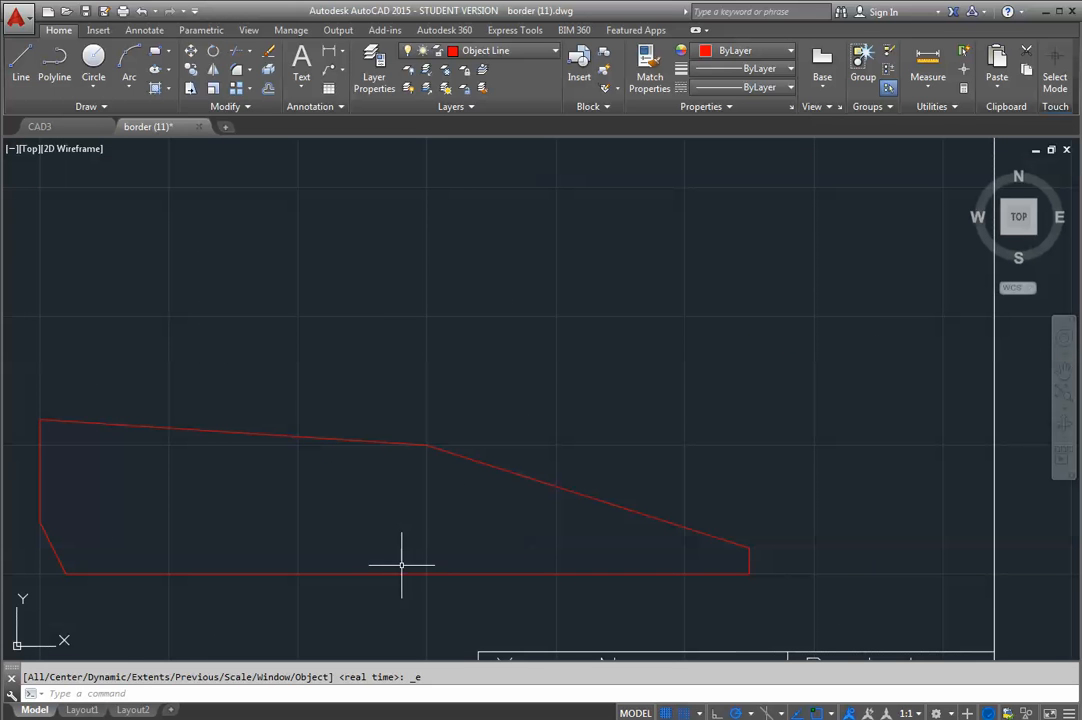
click(45, 127)
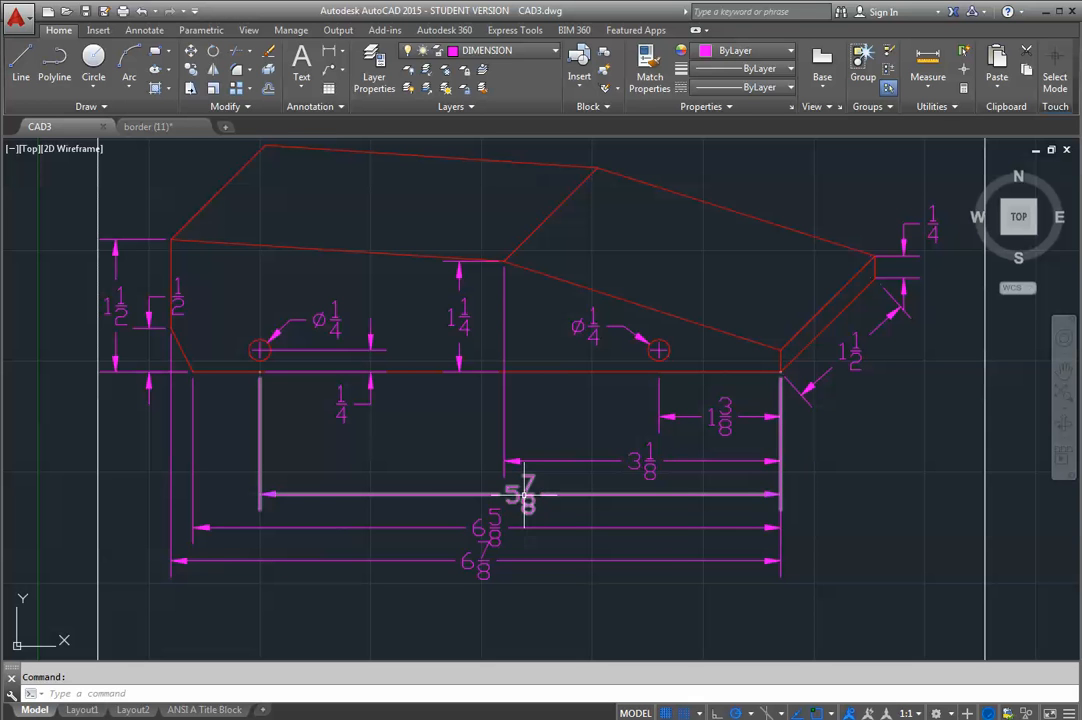
click(158, 127)
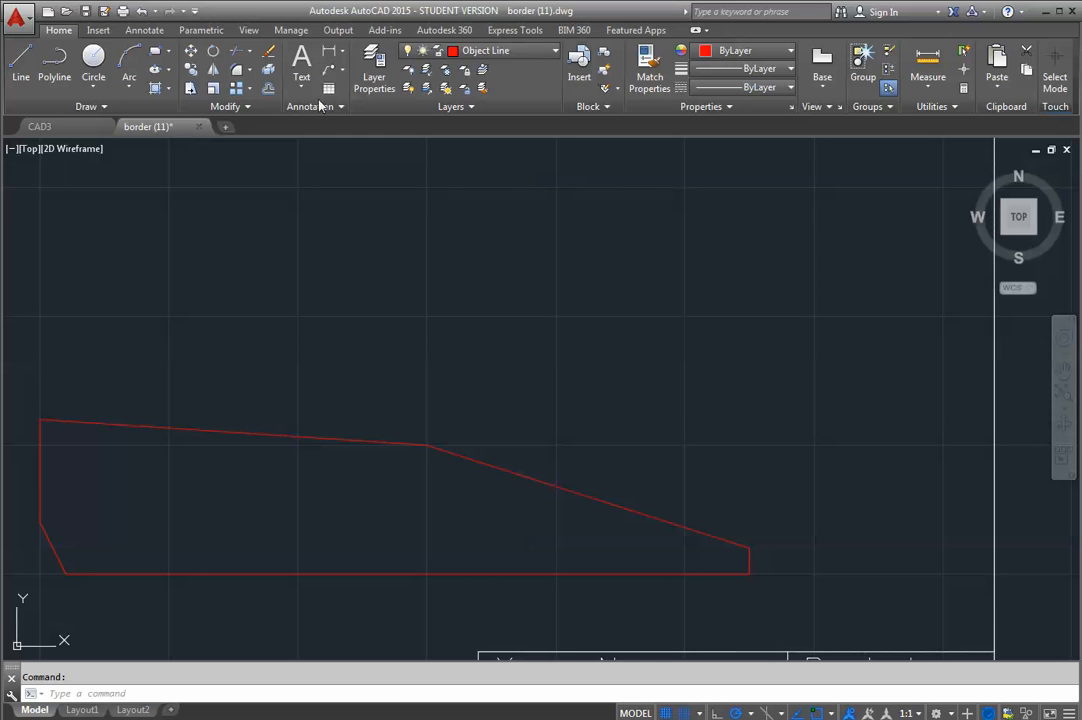
click(329, 52)
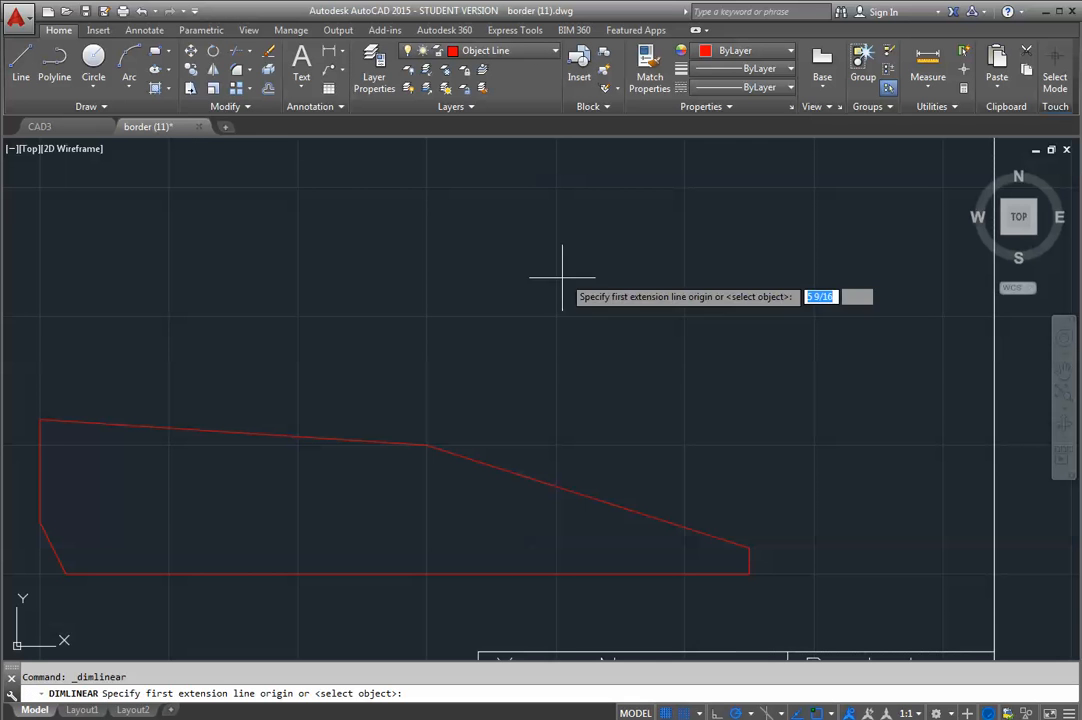
click(749, 573)
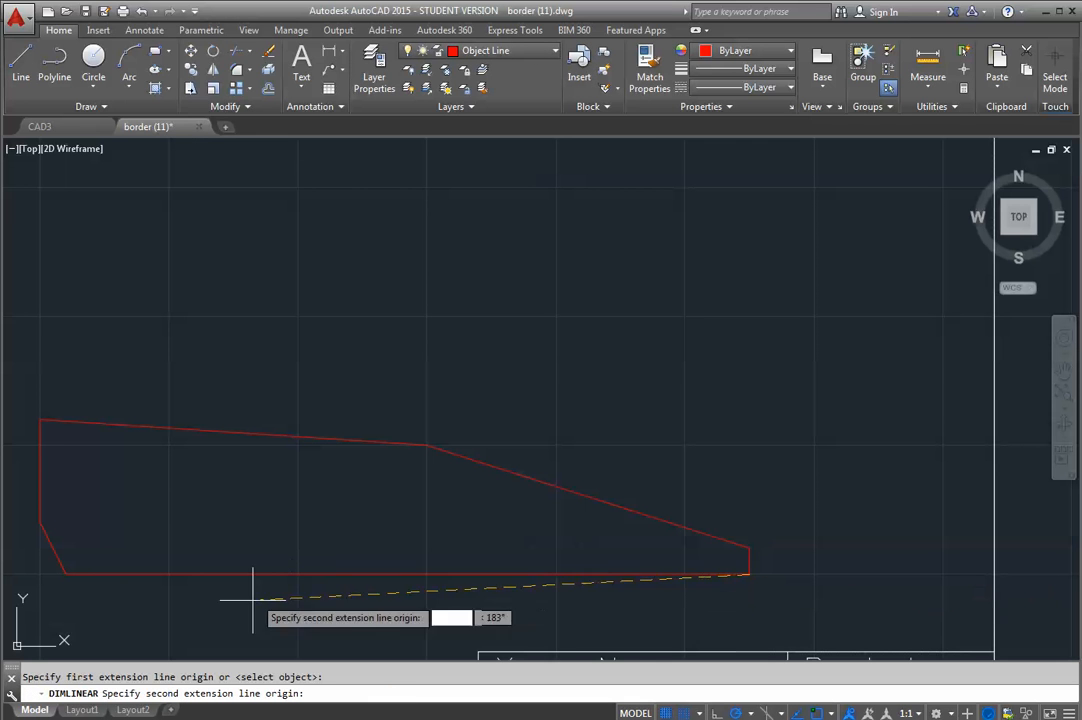
click(143, 573)
click(140, 322)
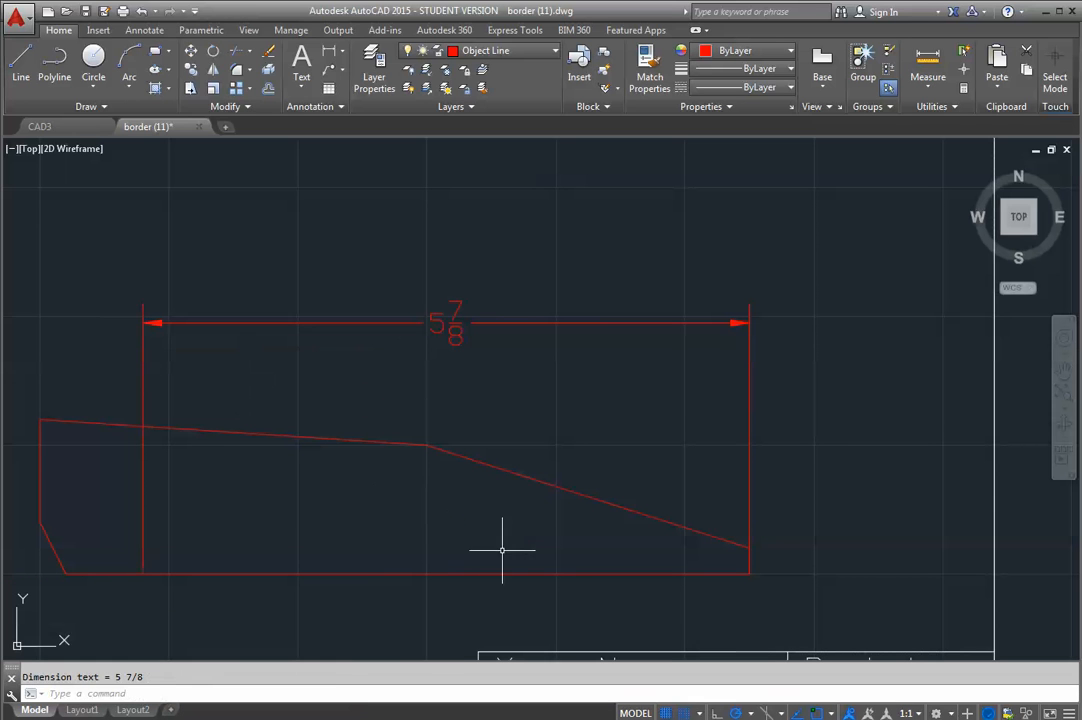
- Place a 1/4 vertical guide dimension upward from the bottom edge at the 5 7/8 point
click(327, 57)
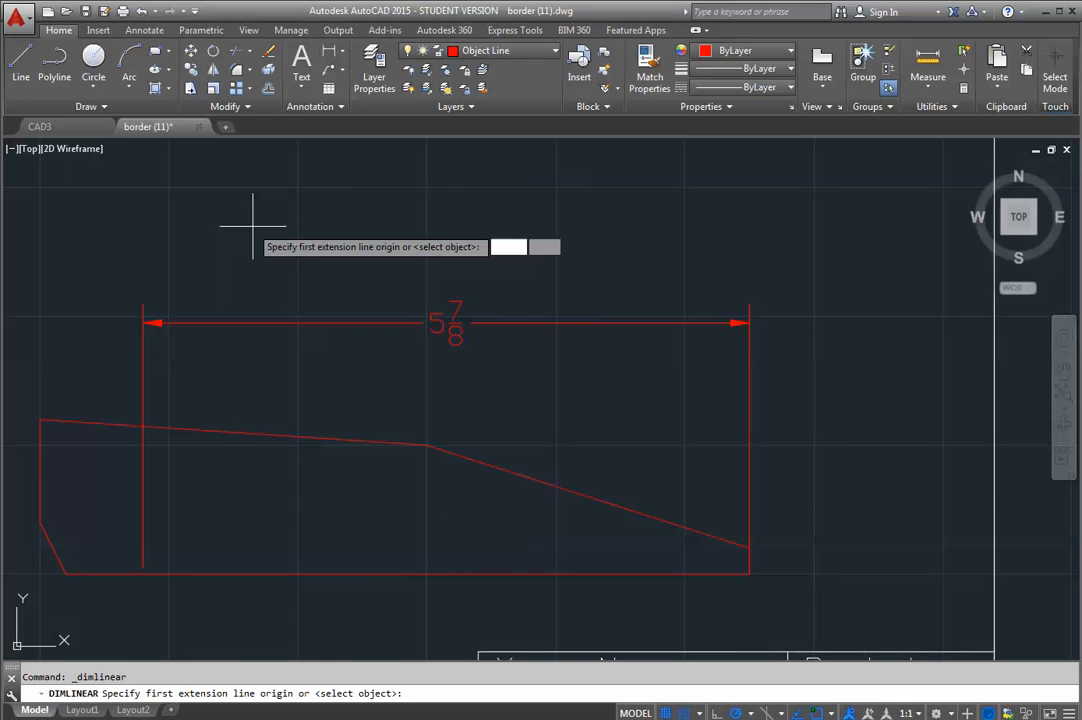
click(143, 574)
click(143, 548)
click(246, 569)
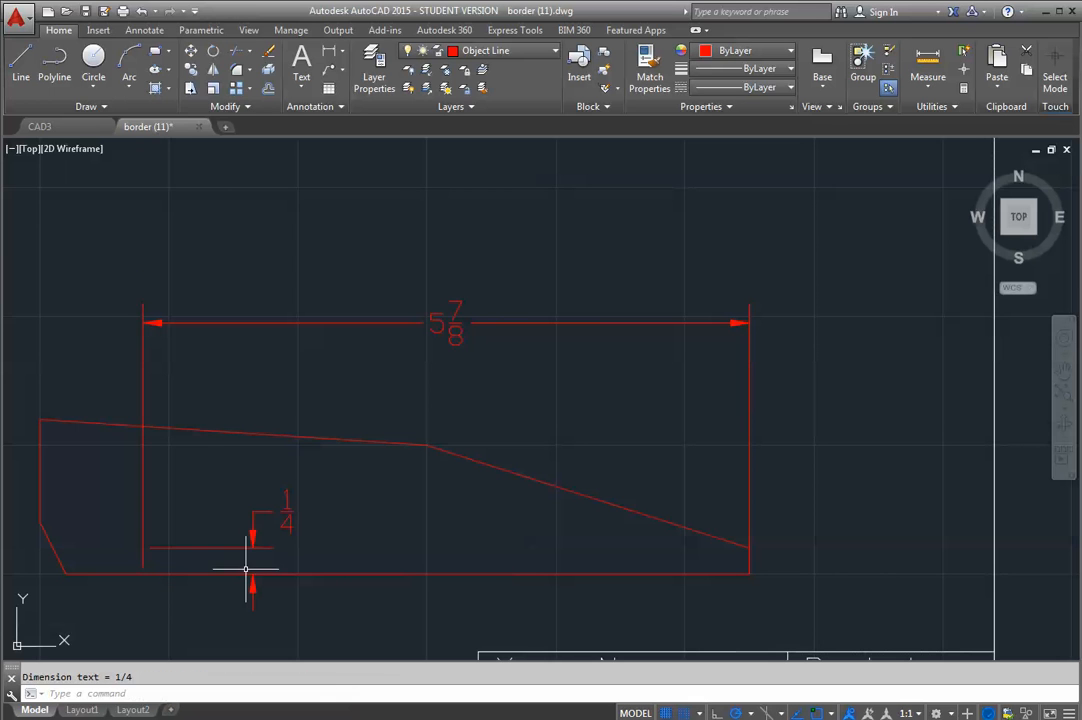
- Draw a 1/4 diameter circle for the rear hole, centred where the 5 7/8 and 1/4 guide dimensions meet
scroll(137, 553, up, 5)
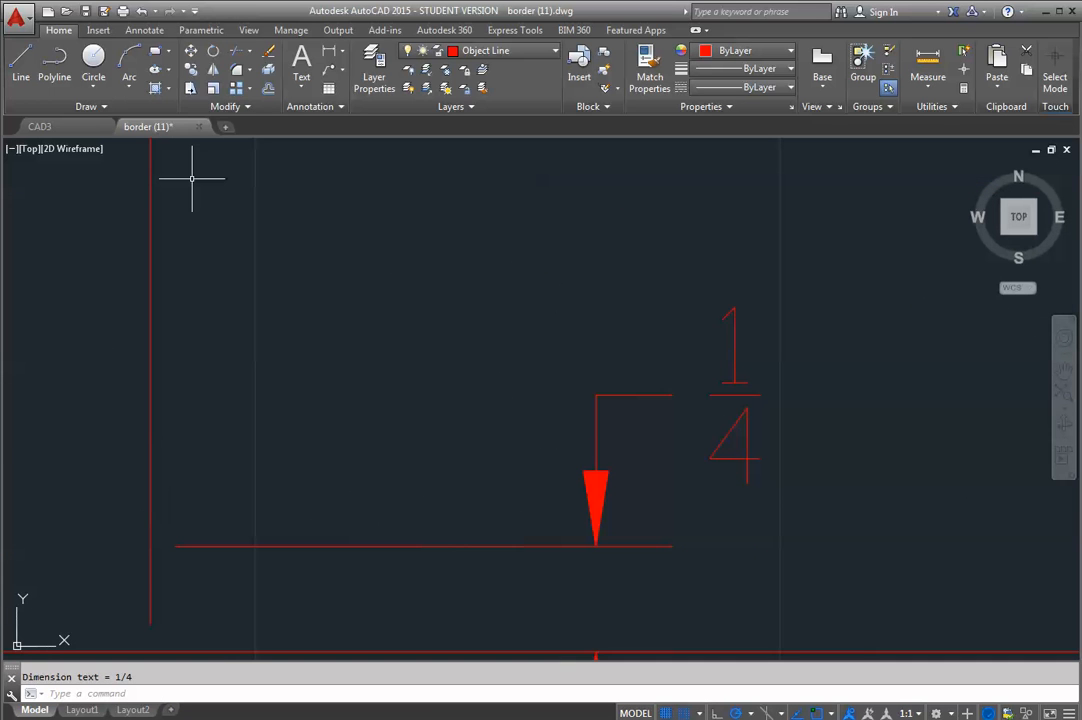
click(93, 60)
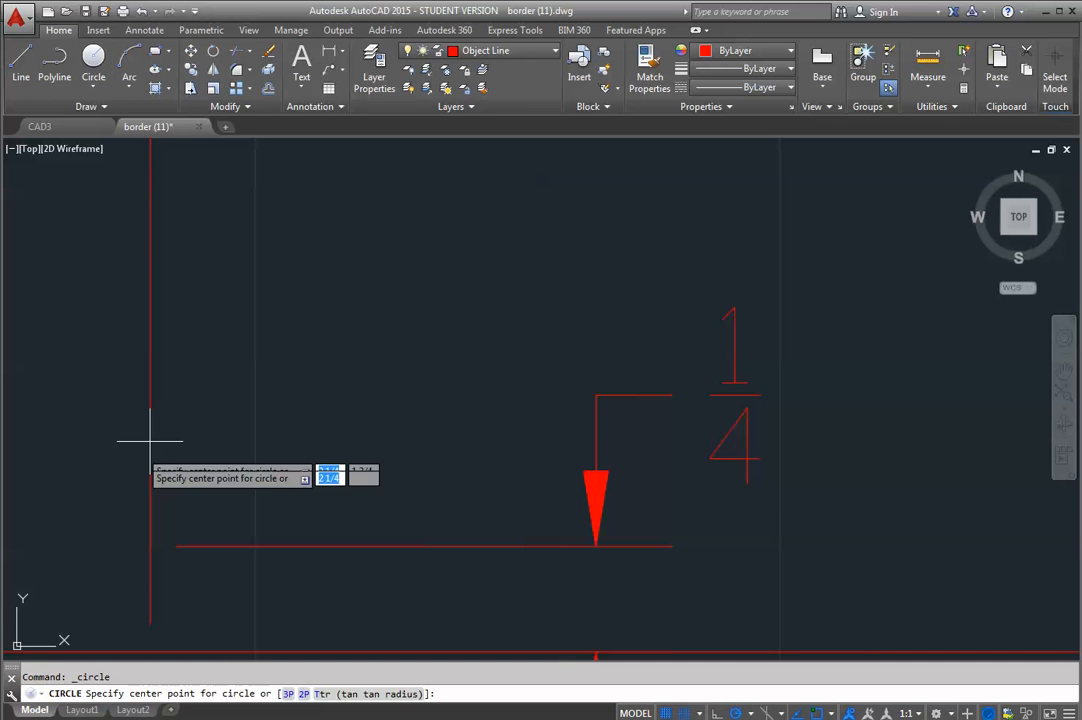
click(150, 546)
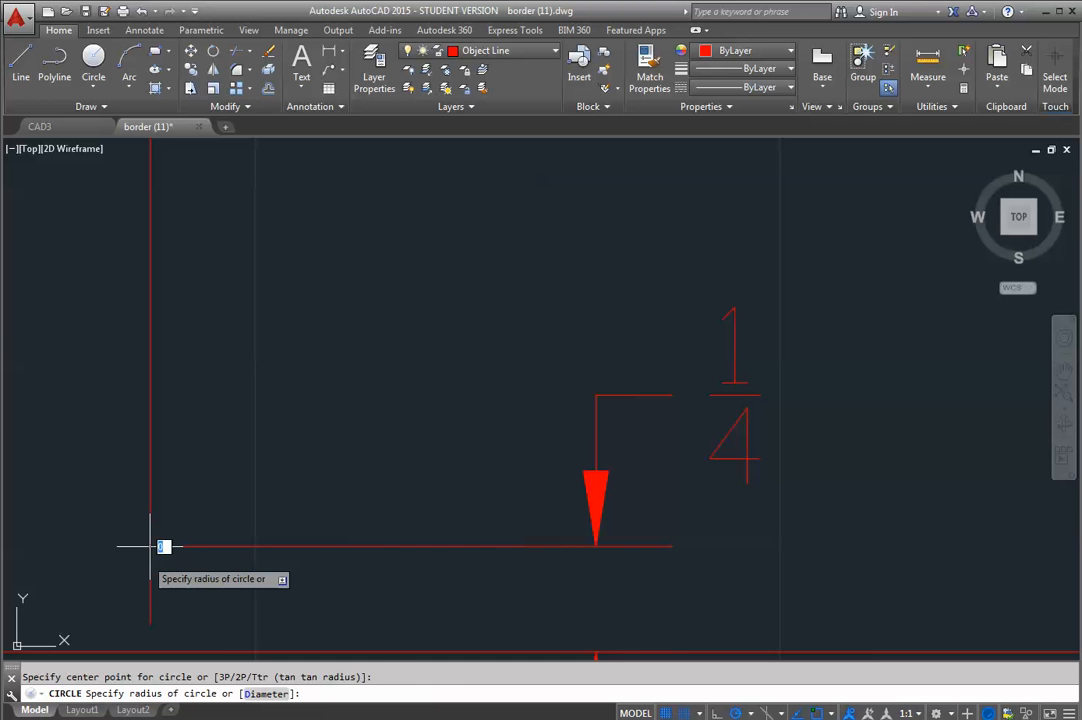
click(97, 546)
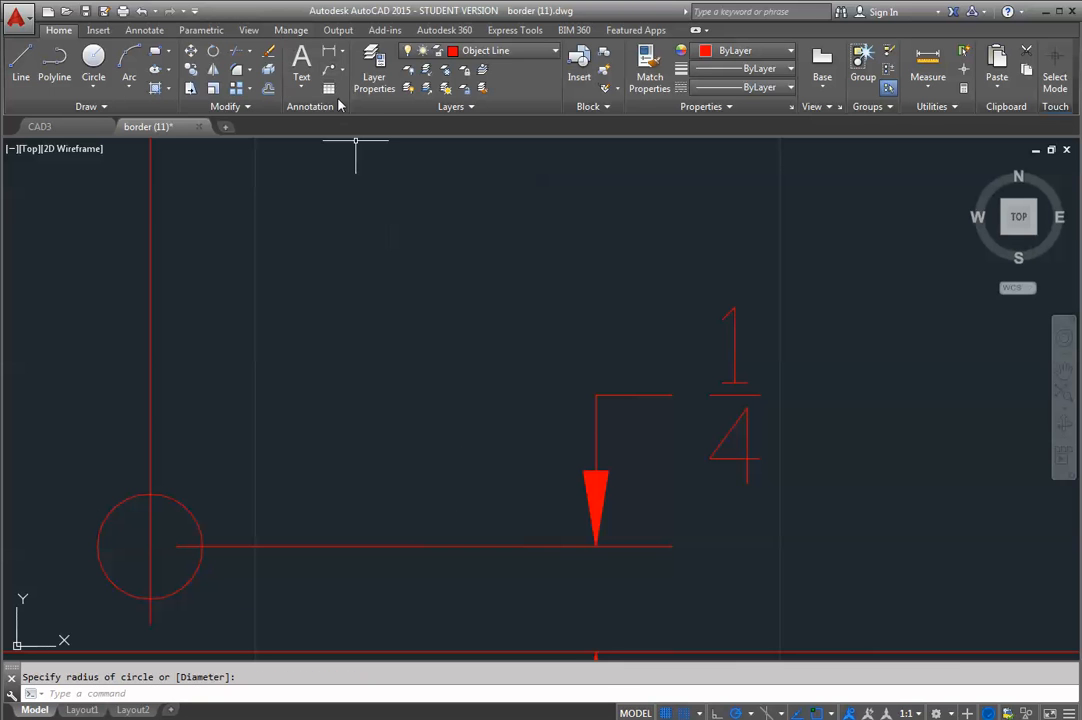
- Make Dimension the current layer and add a diameter dimension to the rear hole, with its text above and to the right of the circle
click(556, 54)
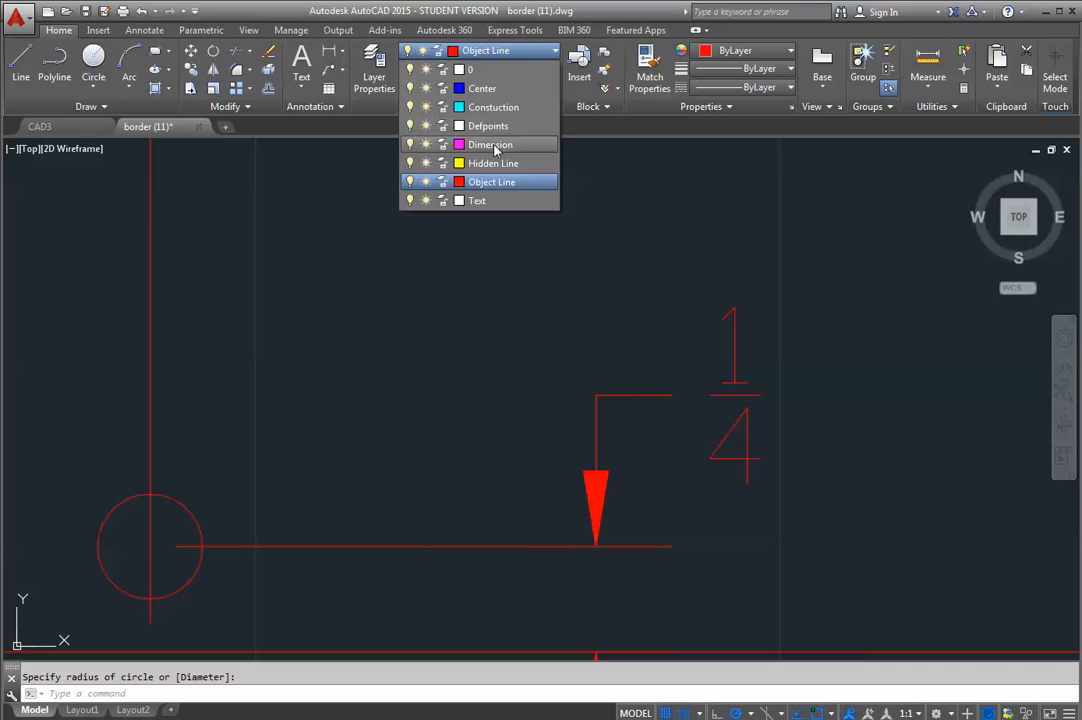
click(492, 145)
click(343, 53)
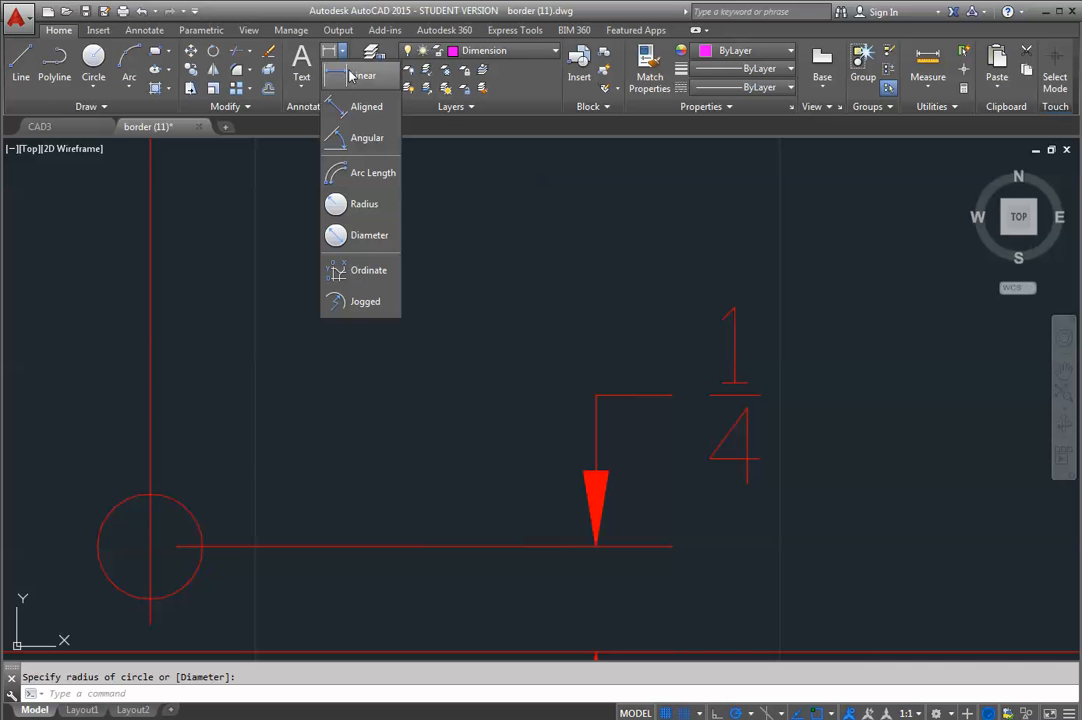
click(366, 235)
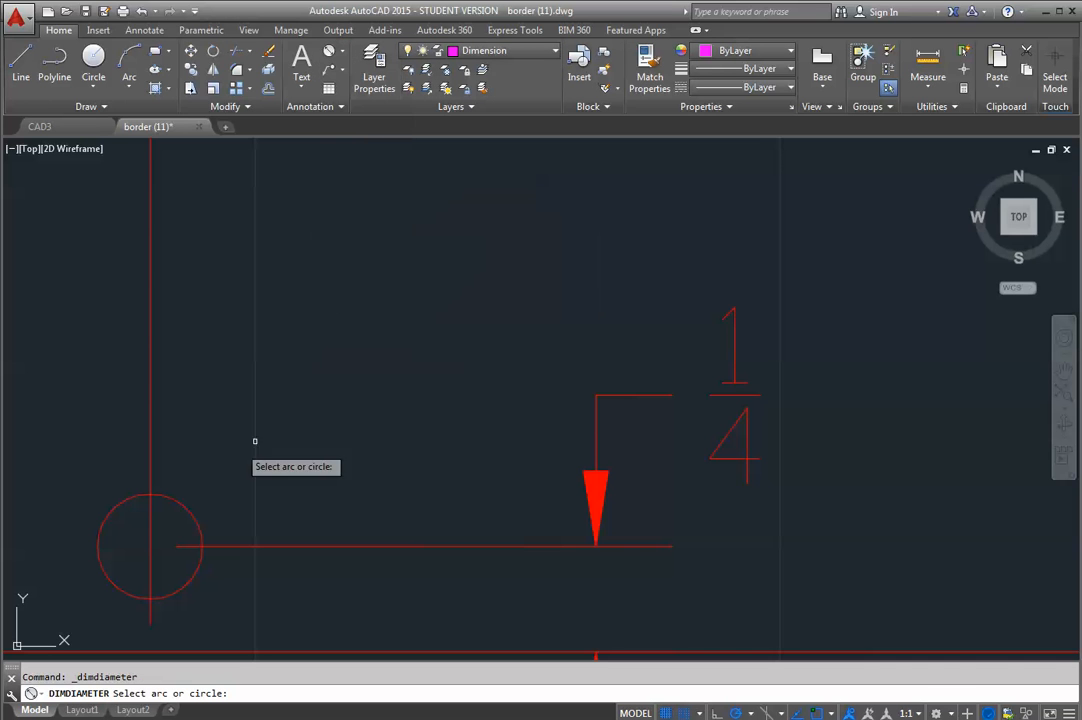
click(176, 520)
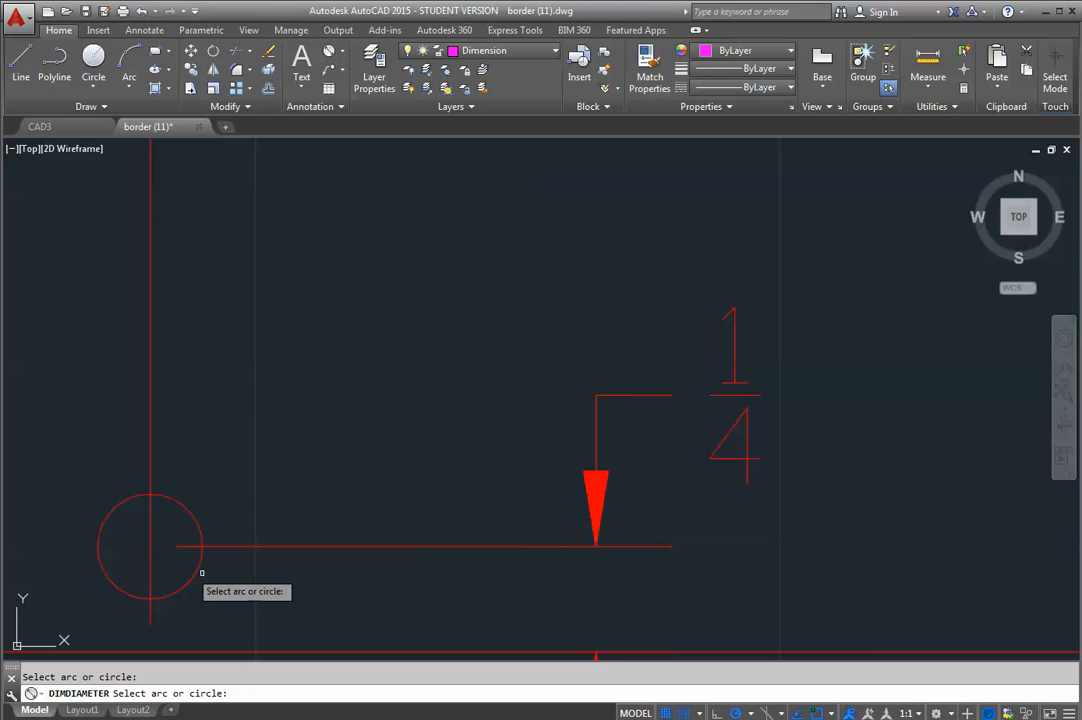
scroll(94, 600, up, 5)
scroll(184, 567, down, 5)
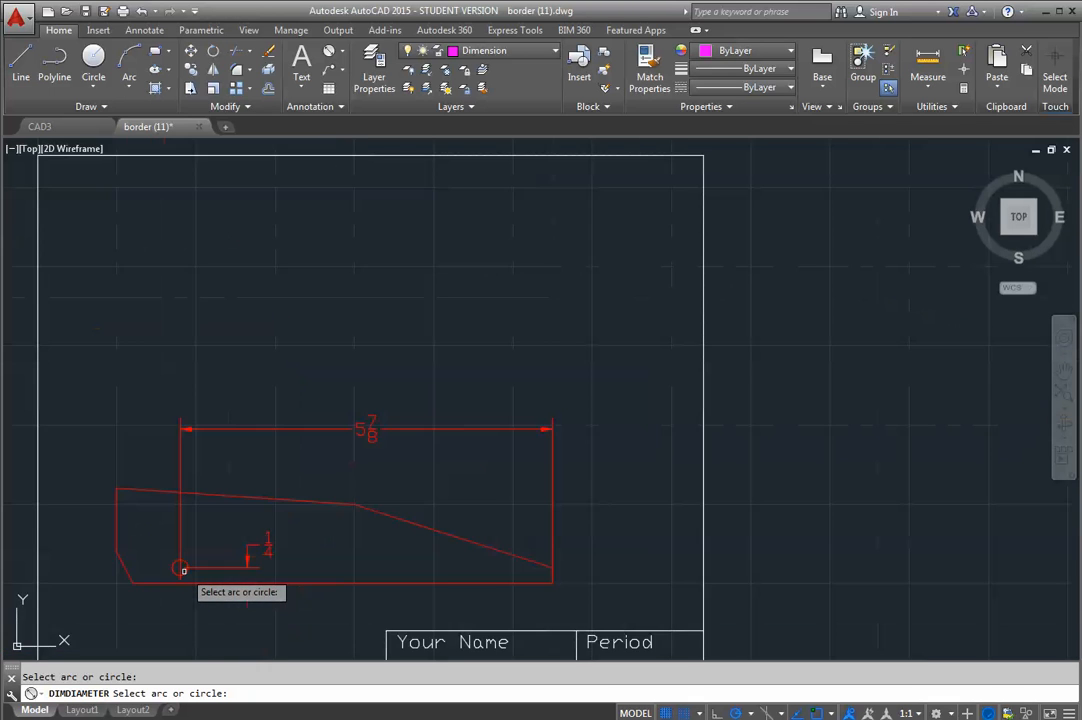
click(179, 569)
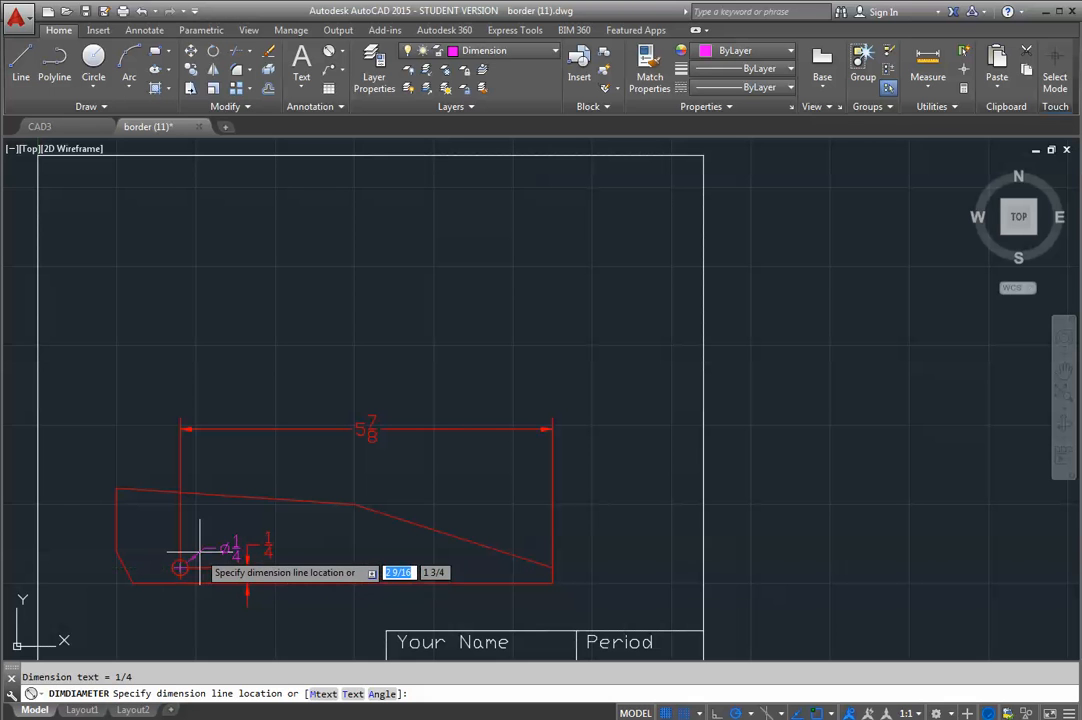
click(210, 550)
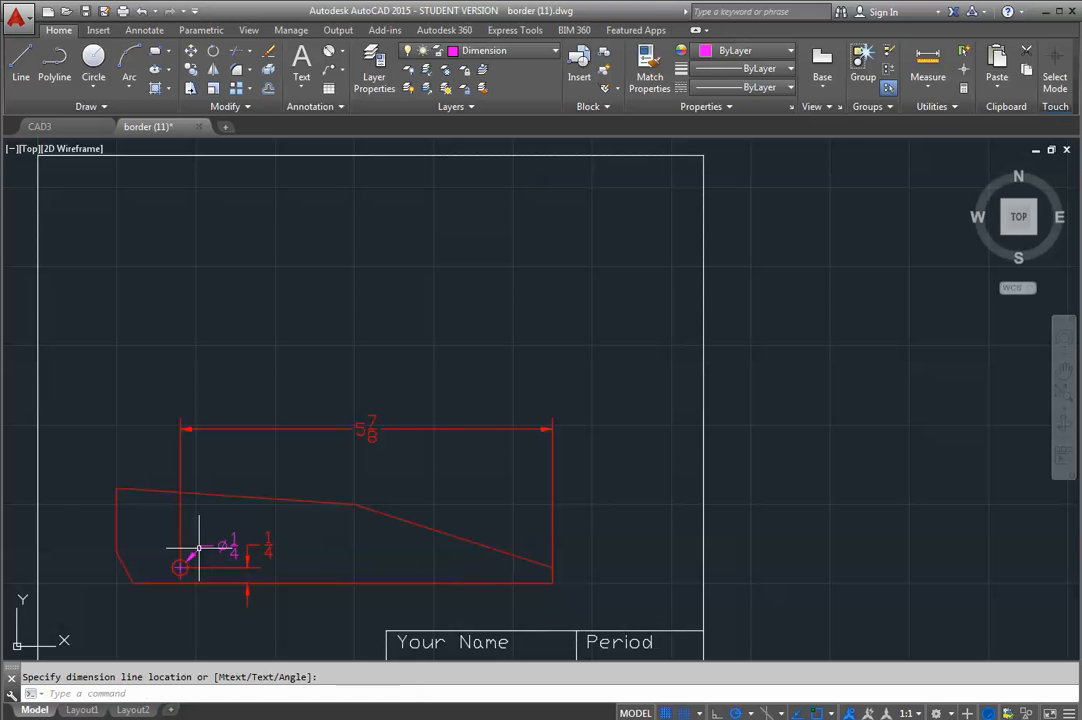
- Delete the 1/4 vertical and 5 7/8 horizontal guide dimensions that located the rear hole
click(248, 567)
click(247, 568)
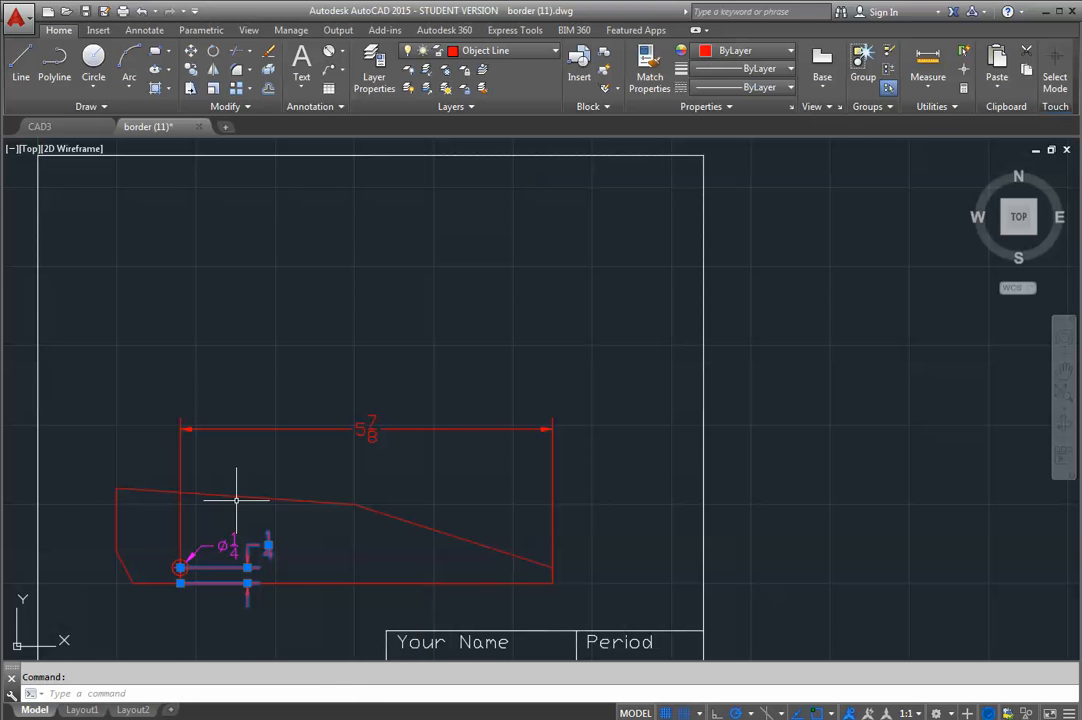
key(Delete)
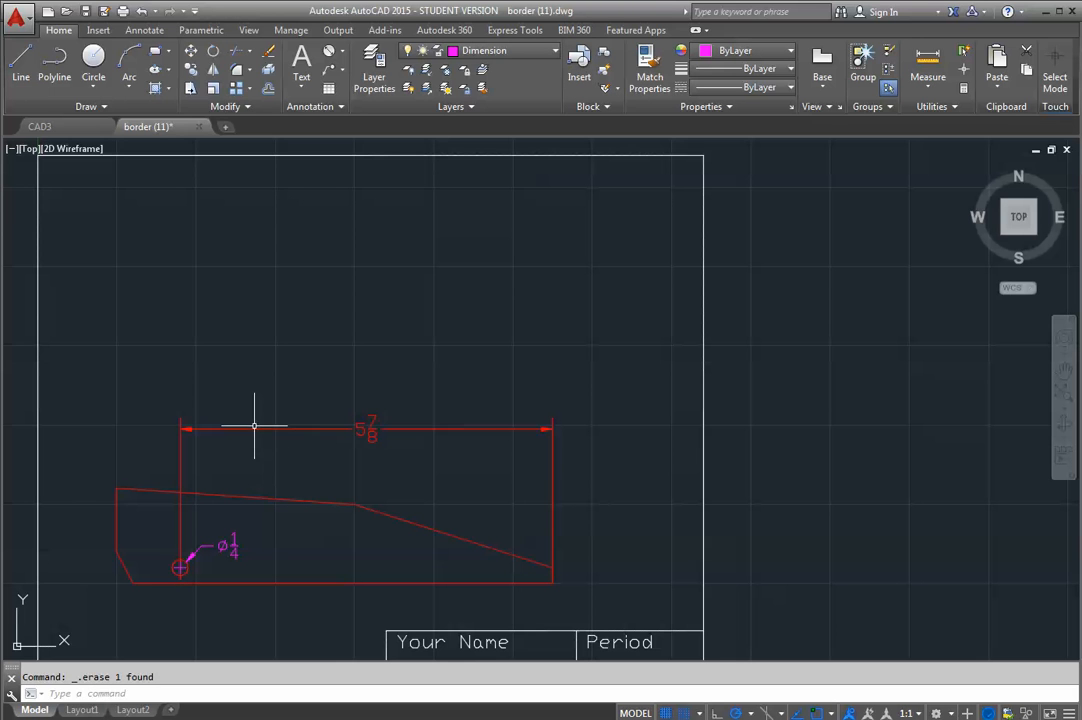
click(254, 426)
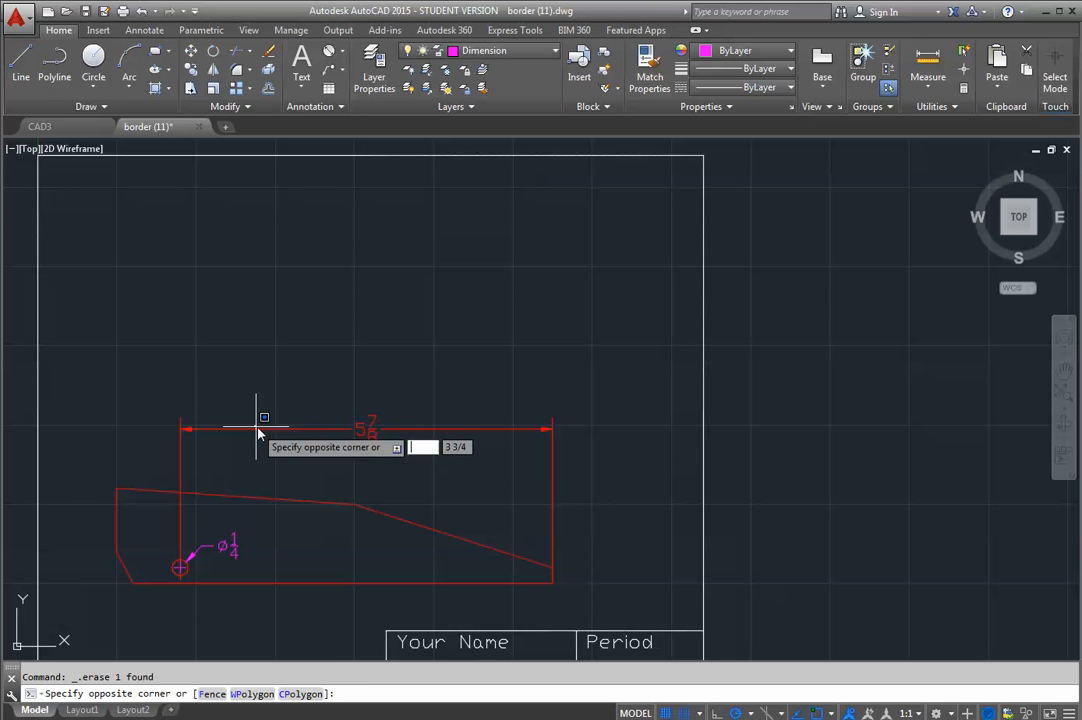
click(320, 429)
key(Delete)
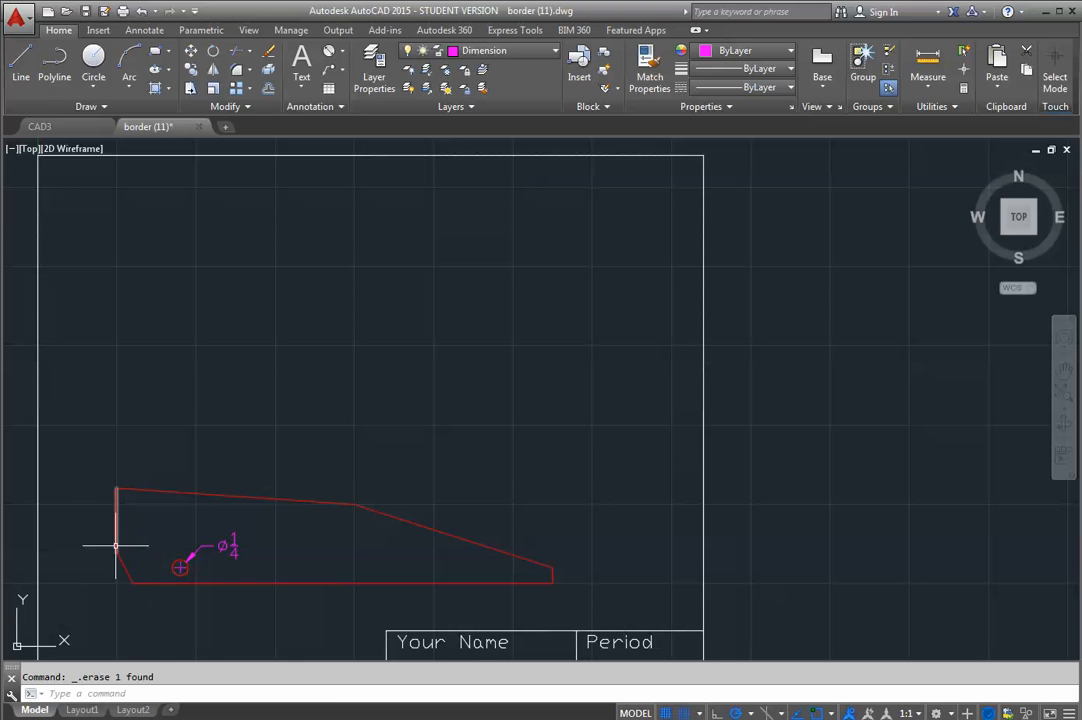
- Check the front hole's location in the CAD3 drawing and place a matching 1 3/8 horizontal guide dimension from the profile's lower-right corner in border (11)
click(39, 126)
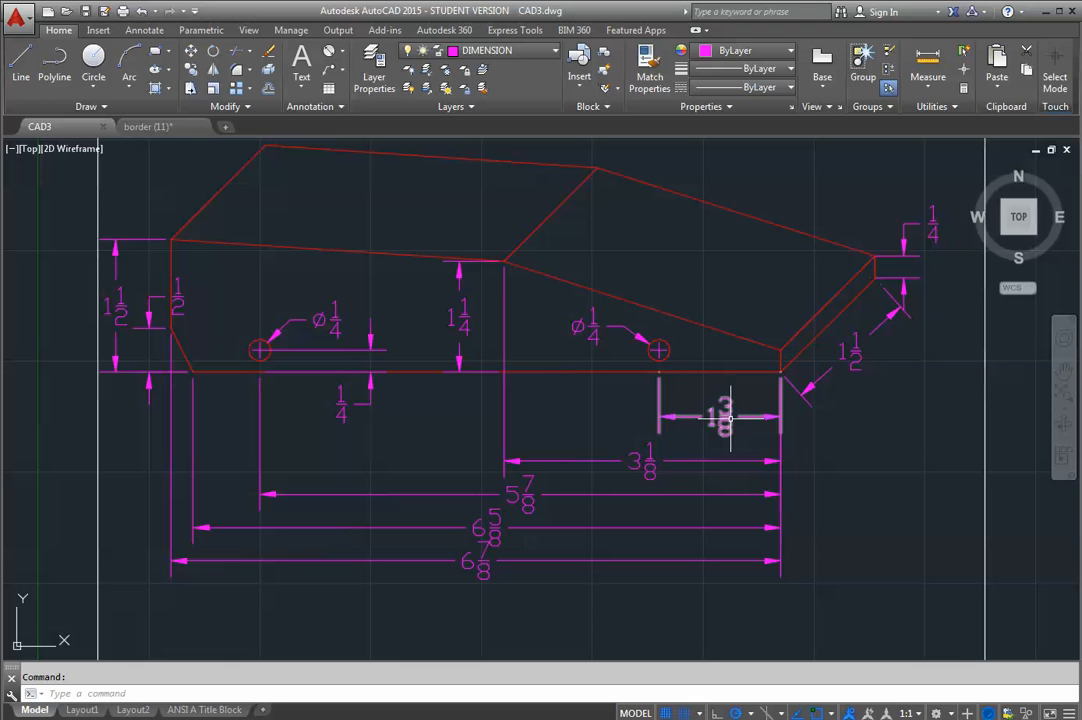
click(173, 127)
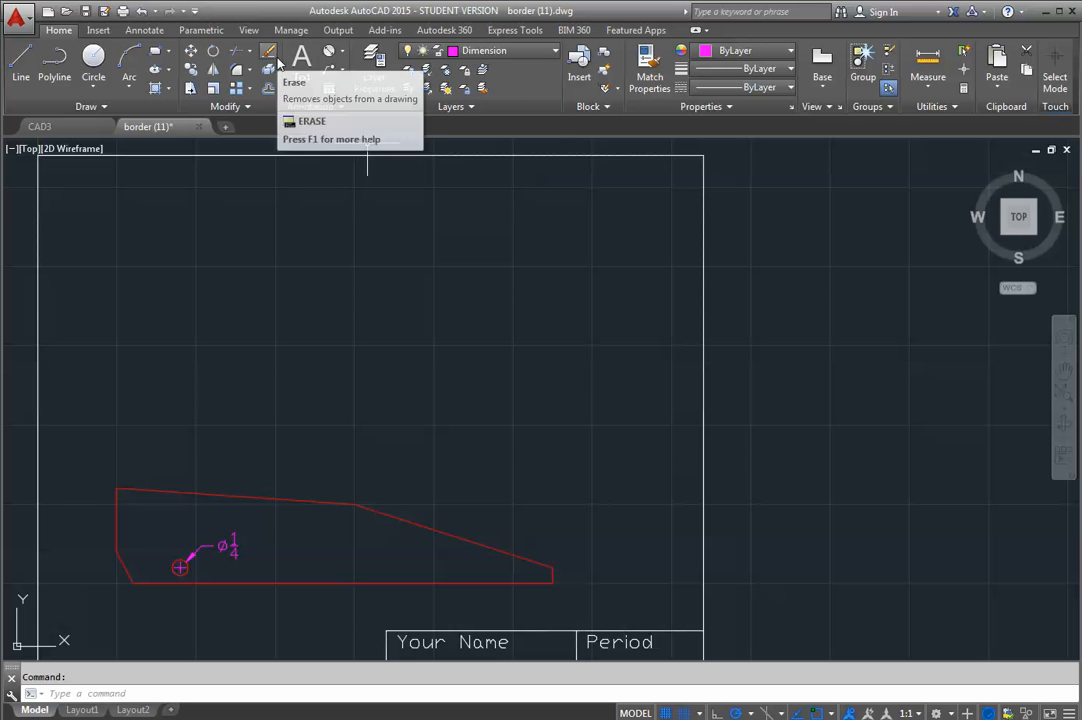
click(331, 55)
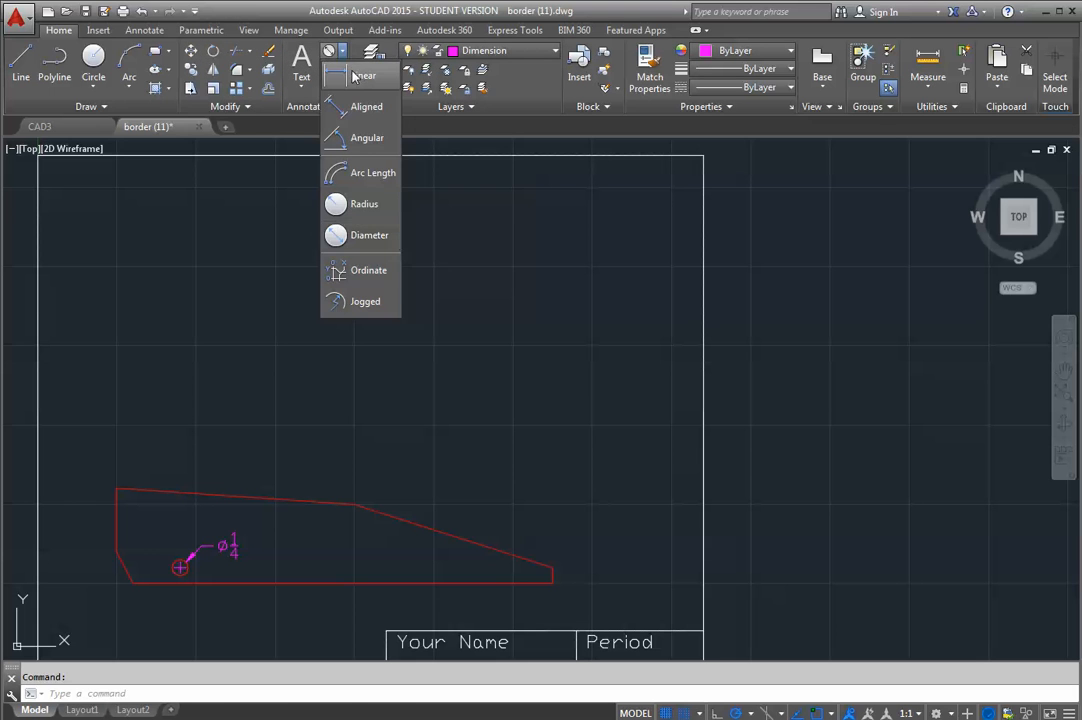
click(330, 74)
click(552, 583)
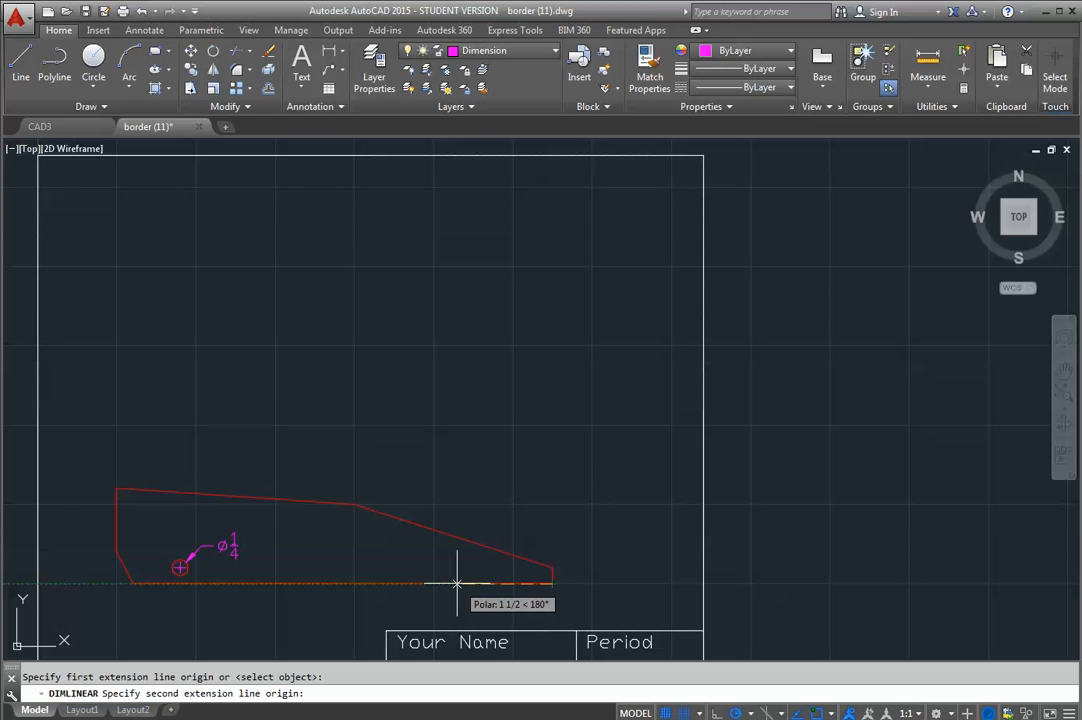
click(465, 583)
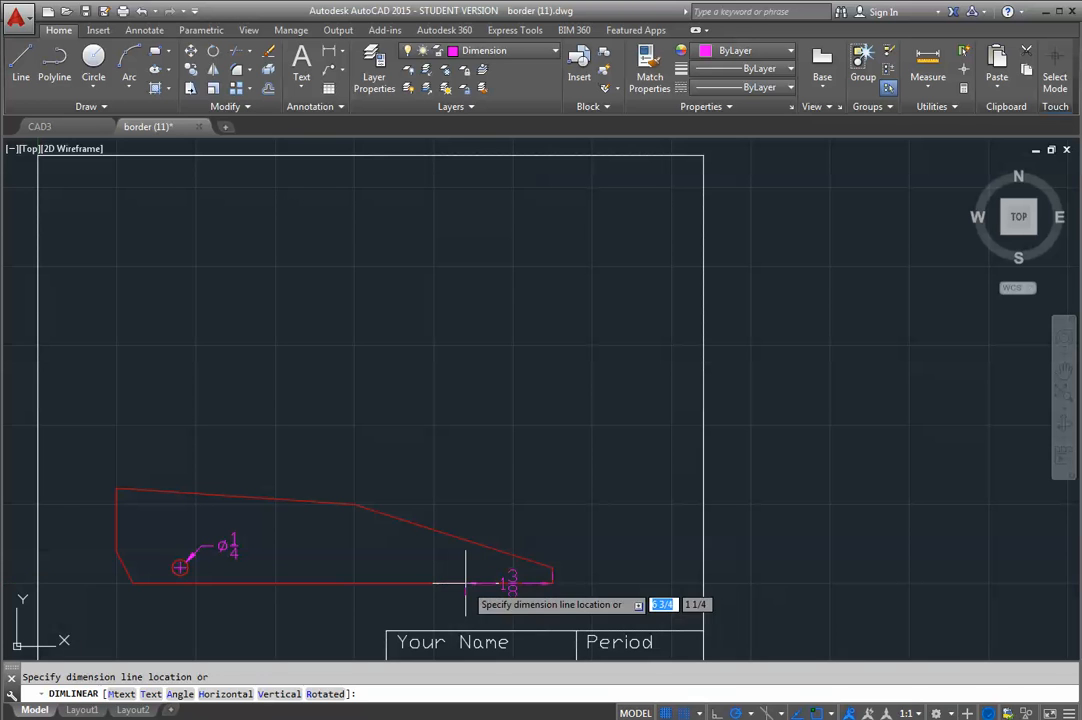
click(467, 500)
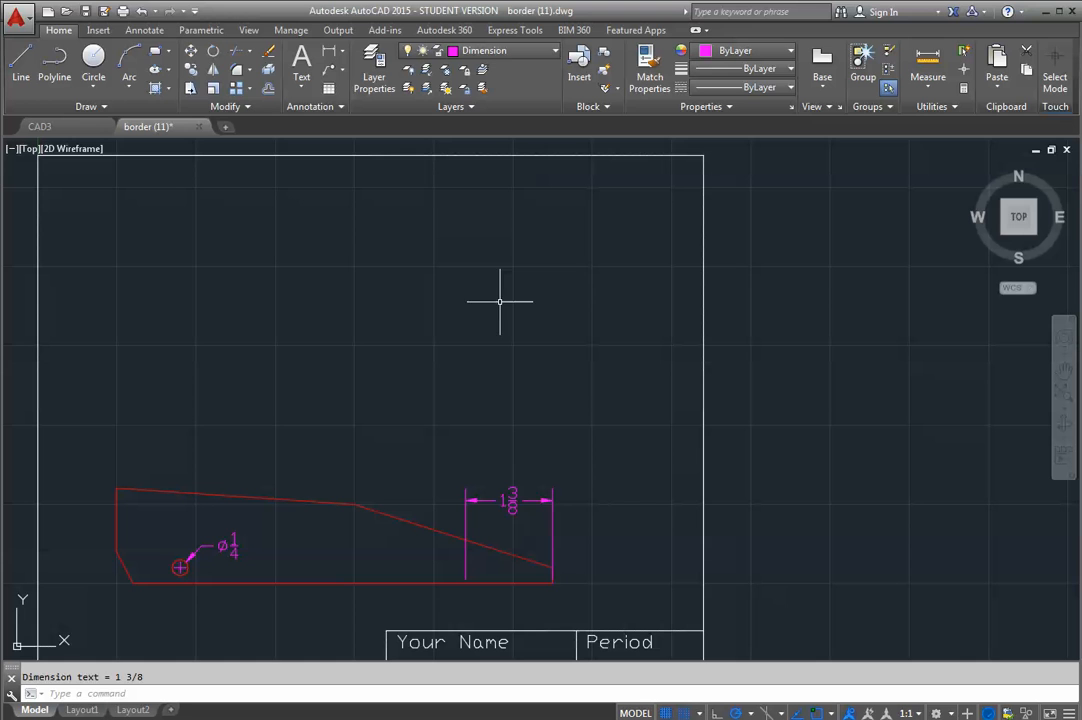
- Place a 1/4 vertical guide dimension upward from the bottom edge at the 1 3/8 point
click(333, 55)
click(465, 583)
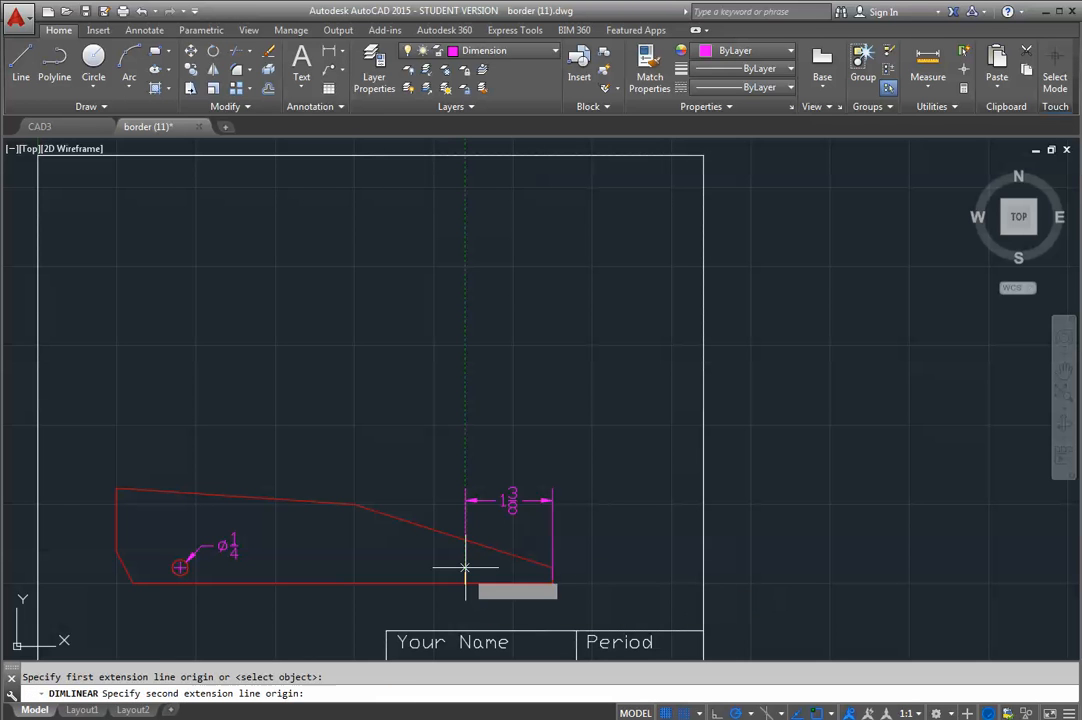
click(465, 567)
click(398, 575)
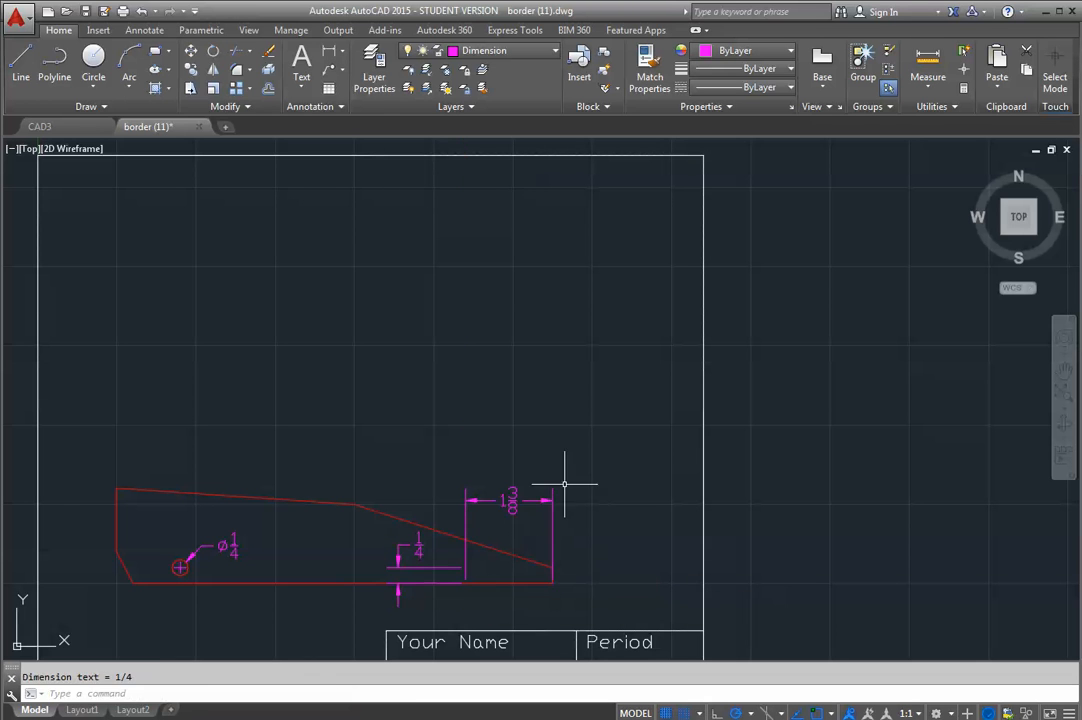
- Draw the front hole on the Object Line layer as a 1/8 radius circle centred where the 1 3/8 and 1/4 guide dimensions meet
scroll(476, 580, up, 6)
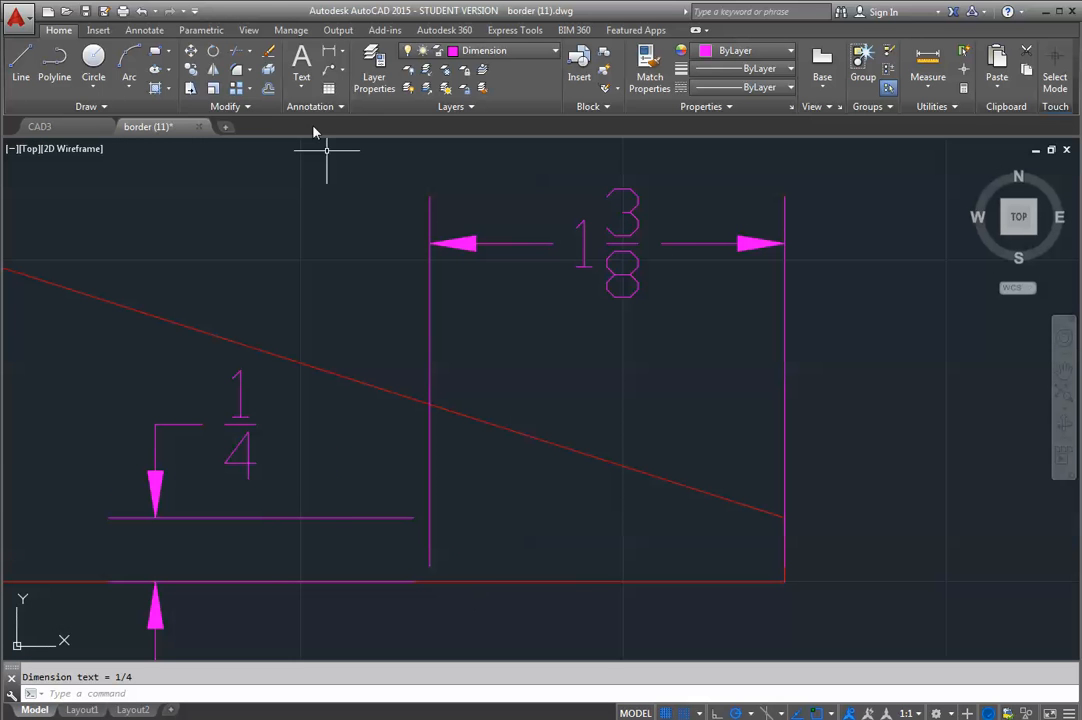
click(93, 60)
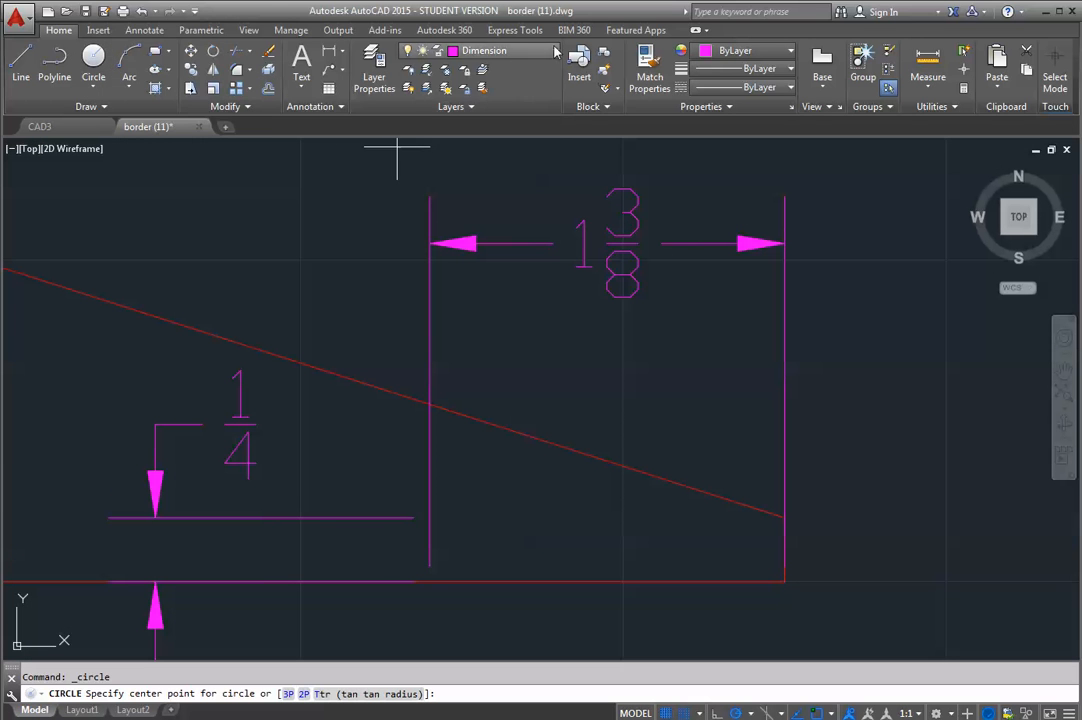
click(490, 50)
click(492, 182)
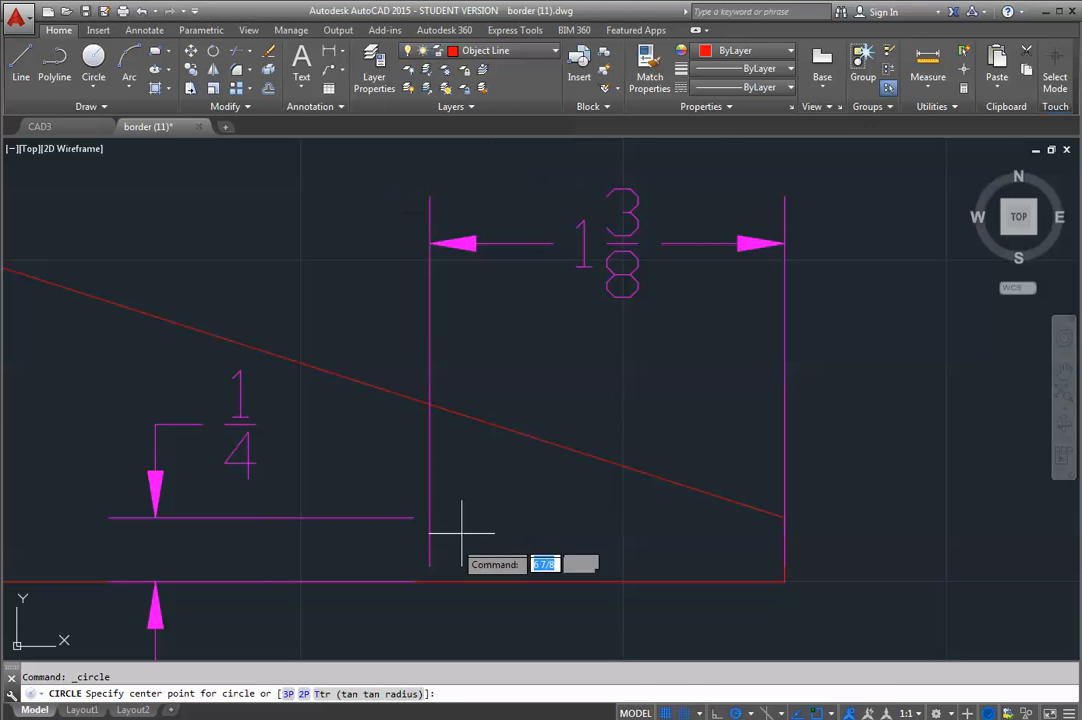
click(430, 517)
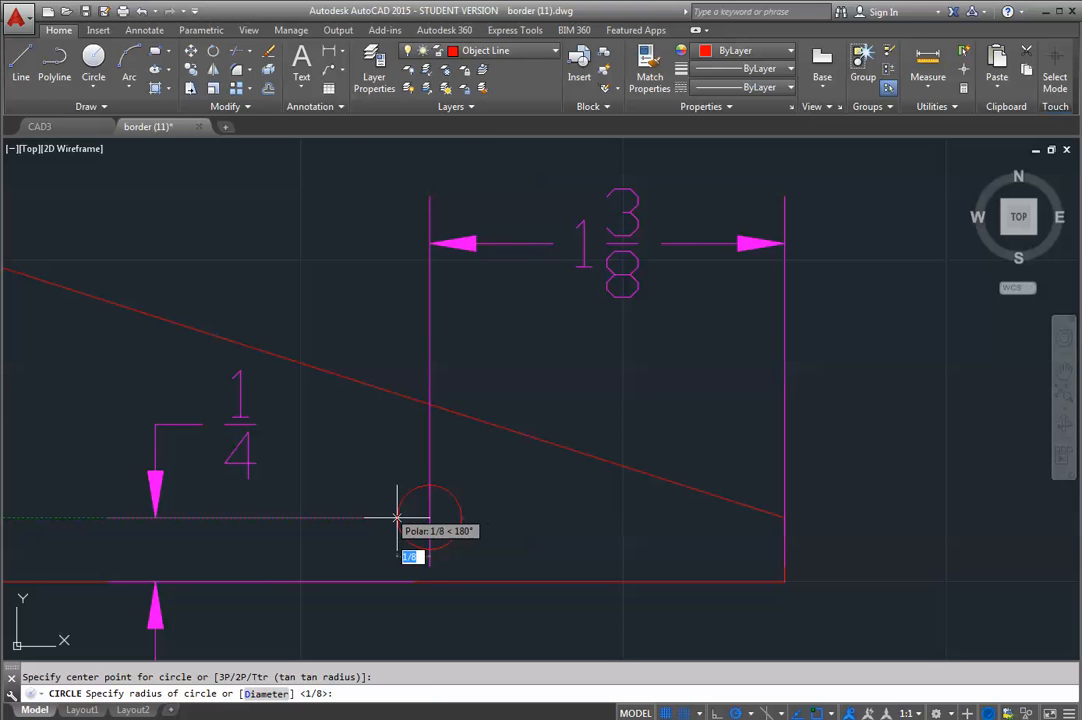
click(397, 519)
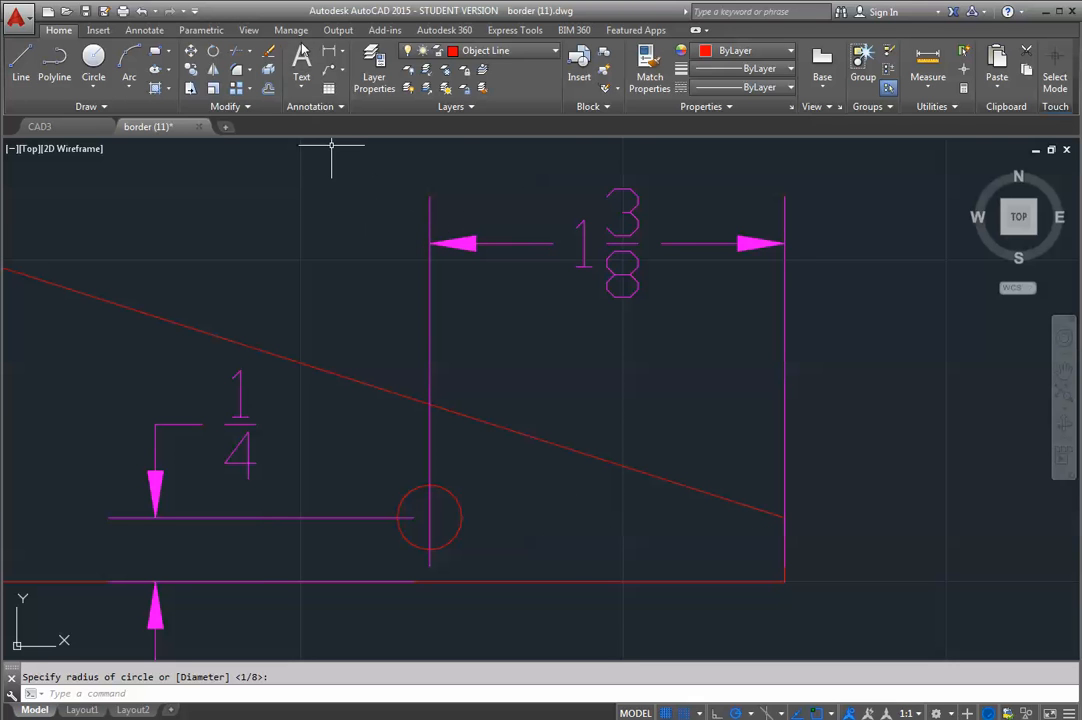
- Switch the current layer to Dimension and add a diameter dimension to the front hole, with its text just left of the circle
click(478, 50)
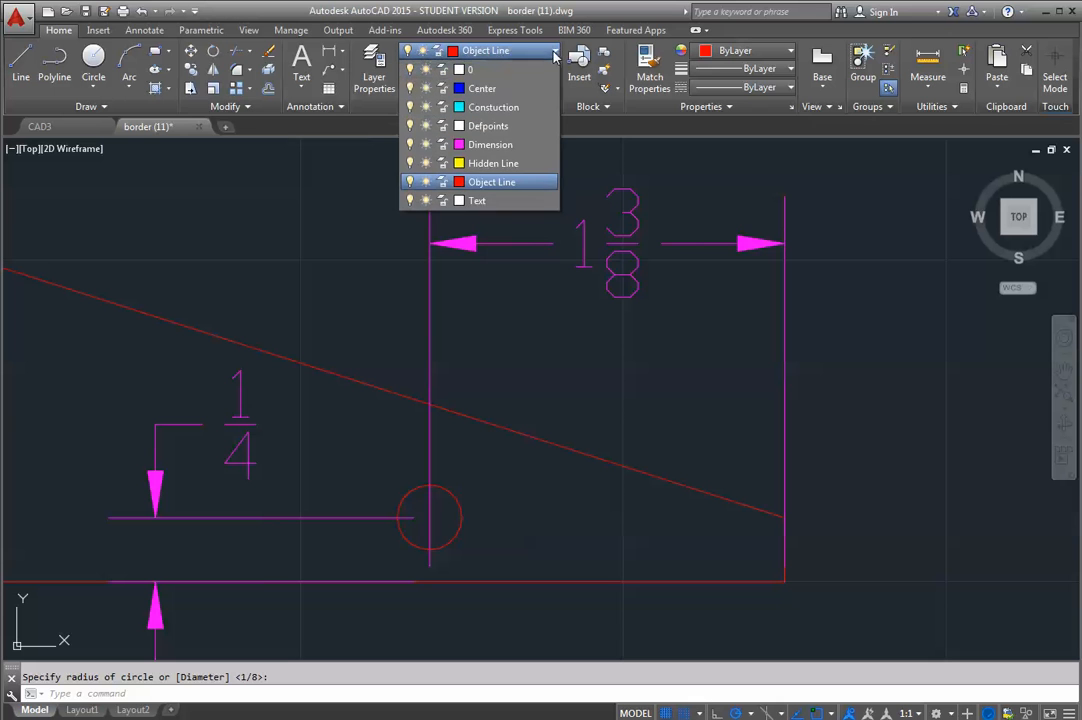
click(524, 146)
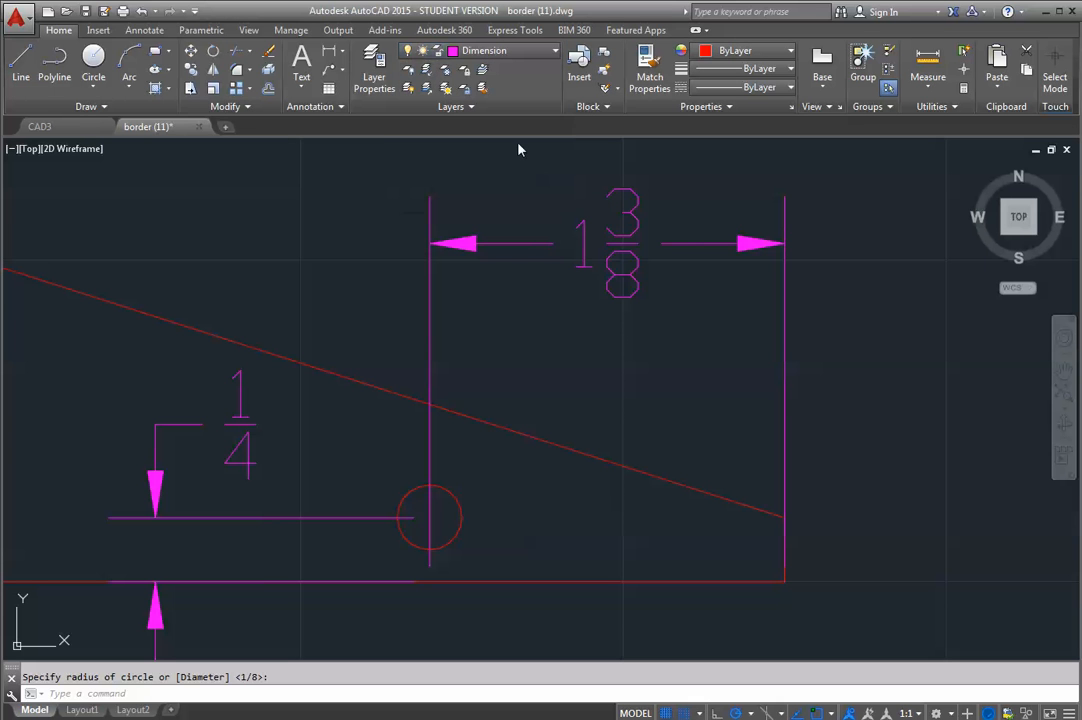
scroll(534, 377, up, 2)
middle_click(534, 377)
middle_click(534, 377)
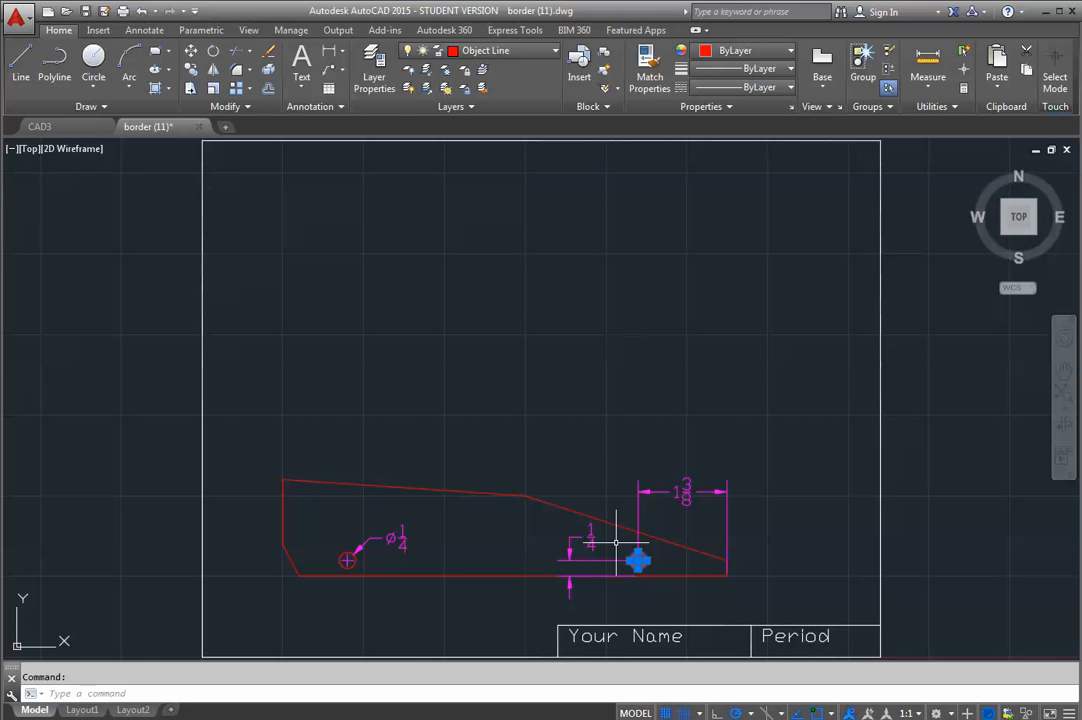
key(Escape)
click(340, 56)
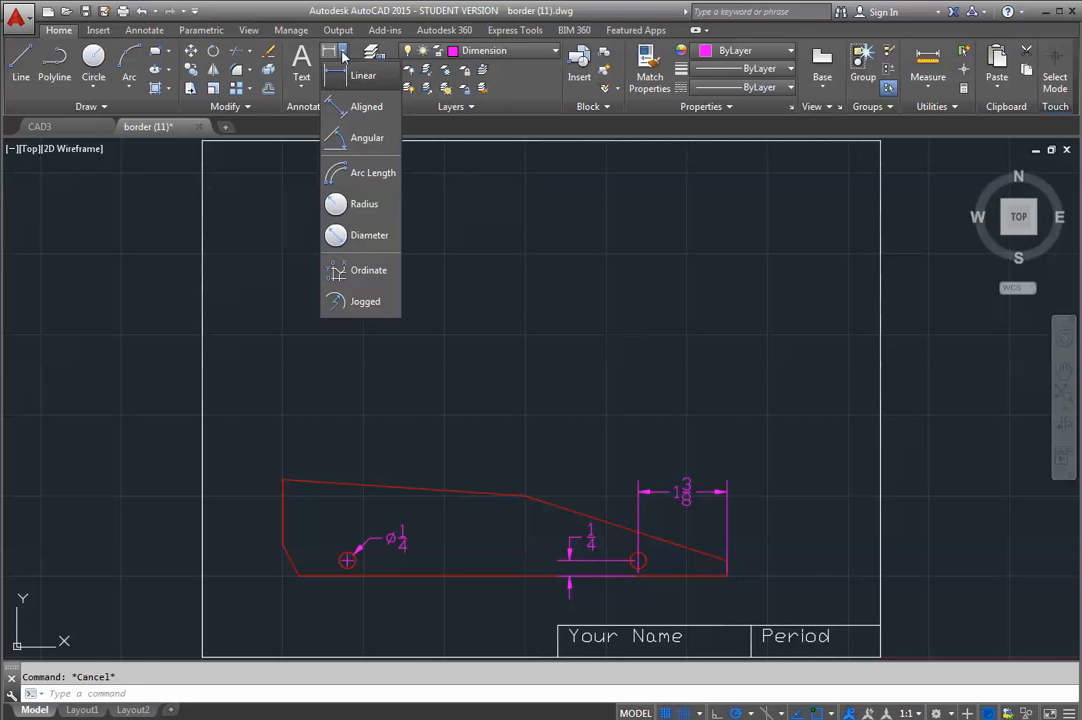
click(378, 233)
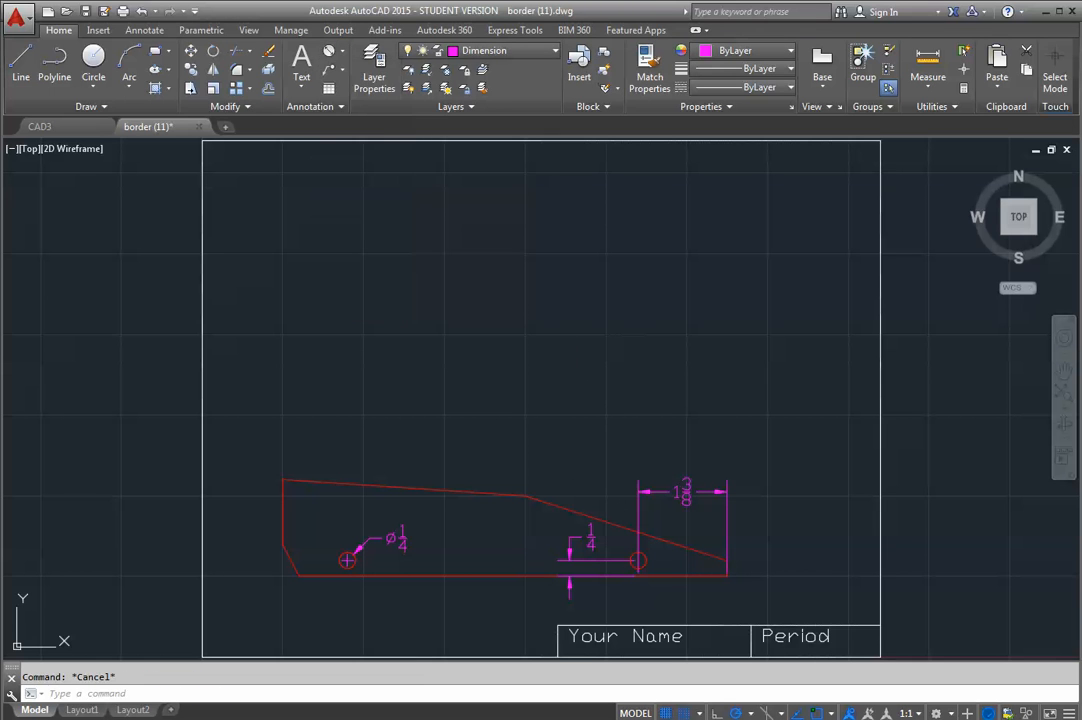
click(630, 553)
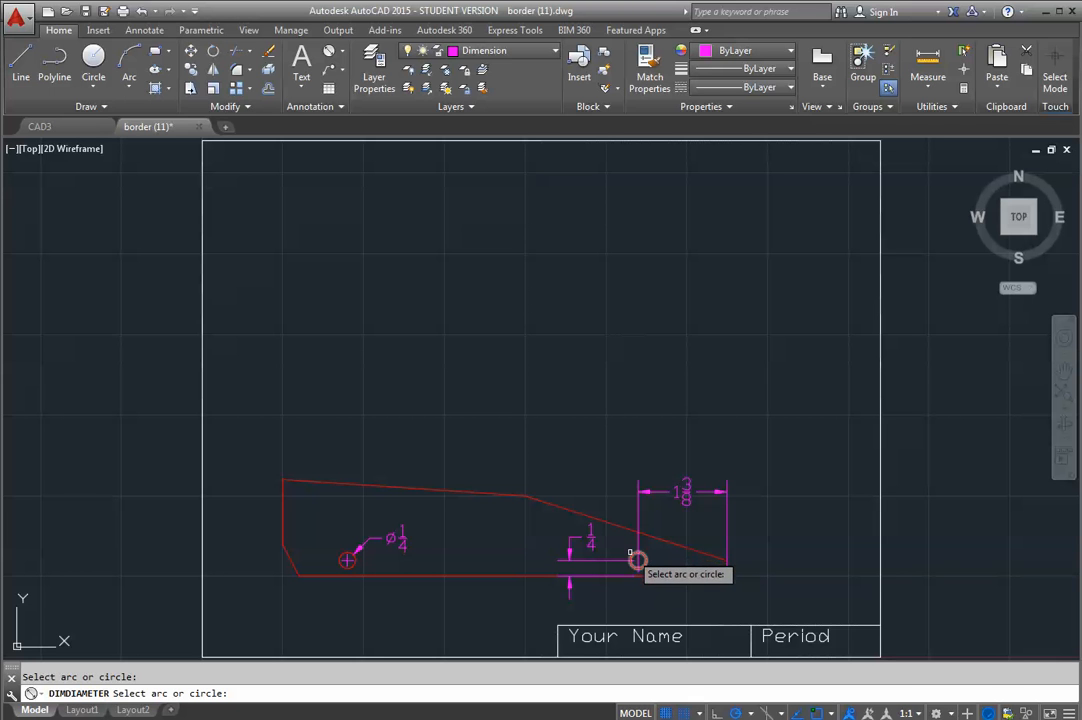
click(637, 560)
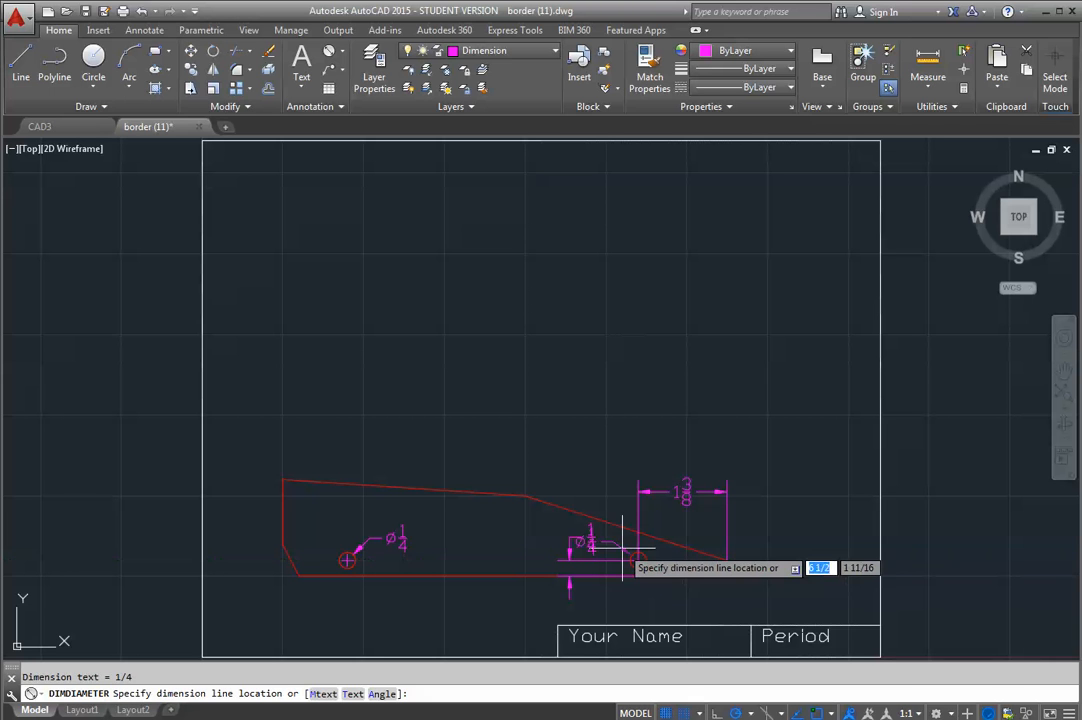
click(626, 562)
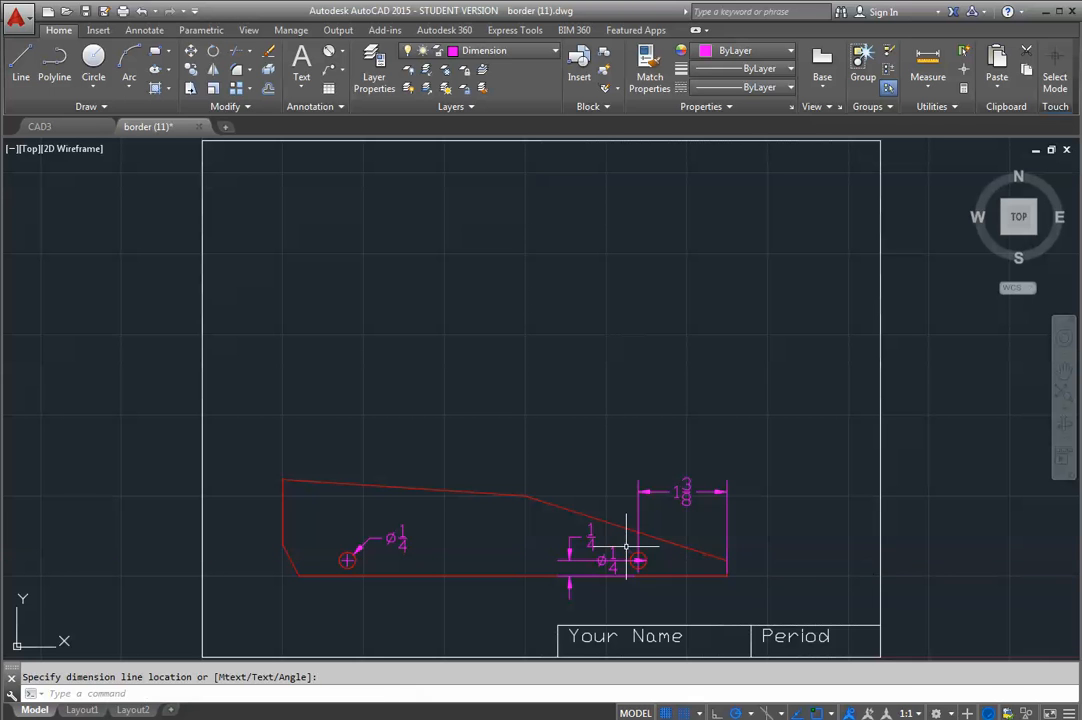
- Delete the 1/4 vertical and 1 3/8 horizontal guide dimensions that located the front hole
click(569, 562)
mouse_move(569, 563)
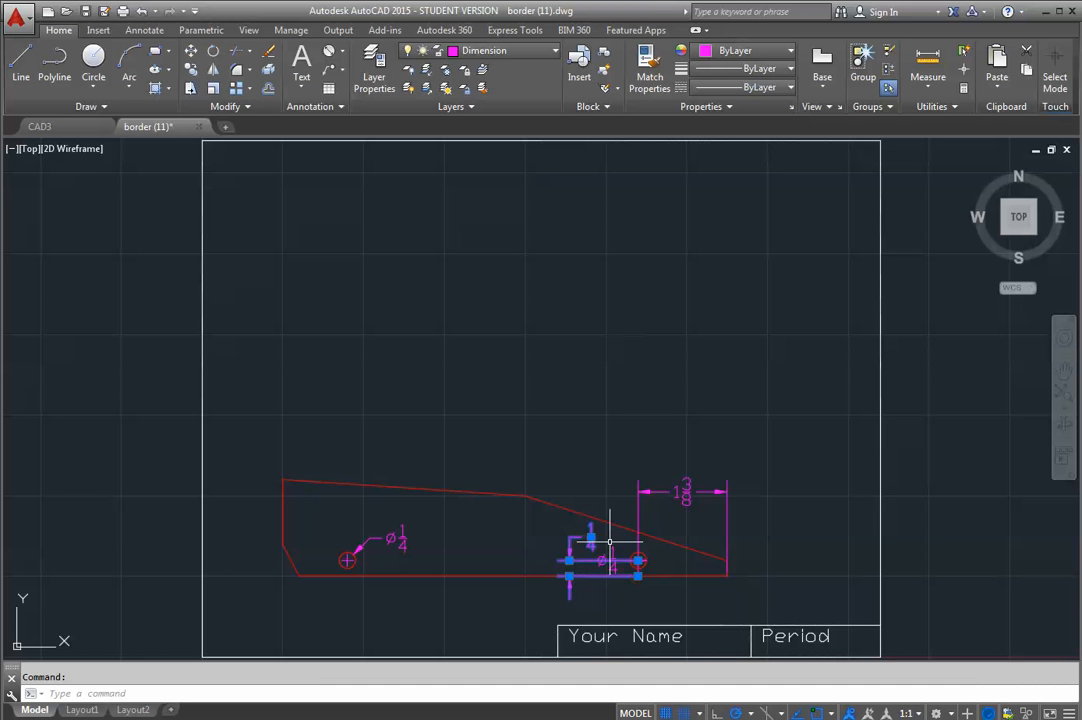
key(Delete)
click(664, 492)
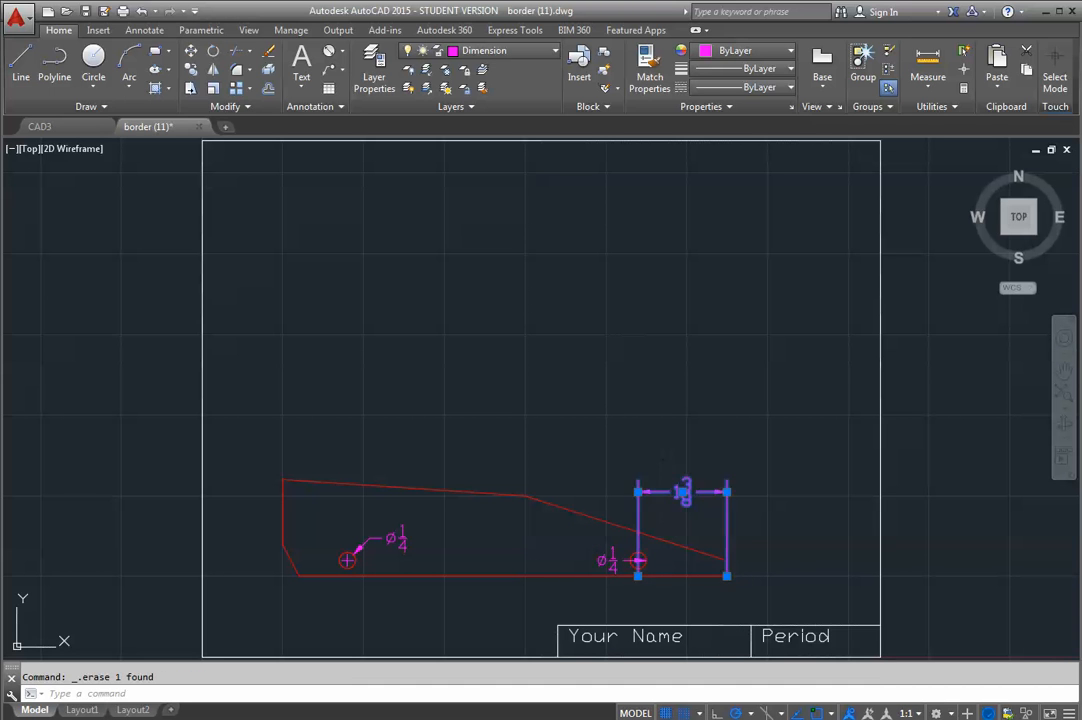
key(Delete)
- Reposition the front hole's diameter dimension text farther left and slightly above the hole, so its leader slopes down to the circle
click(640, 560)
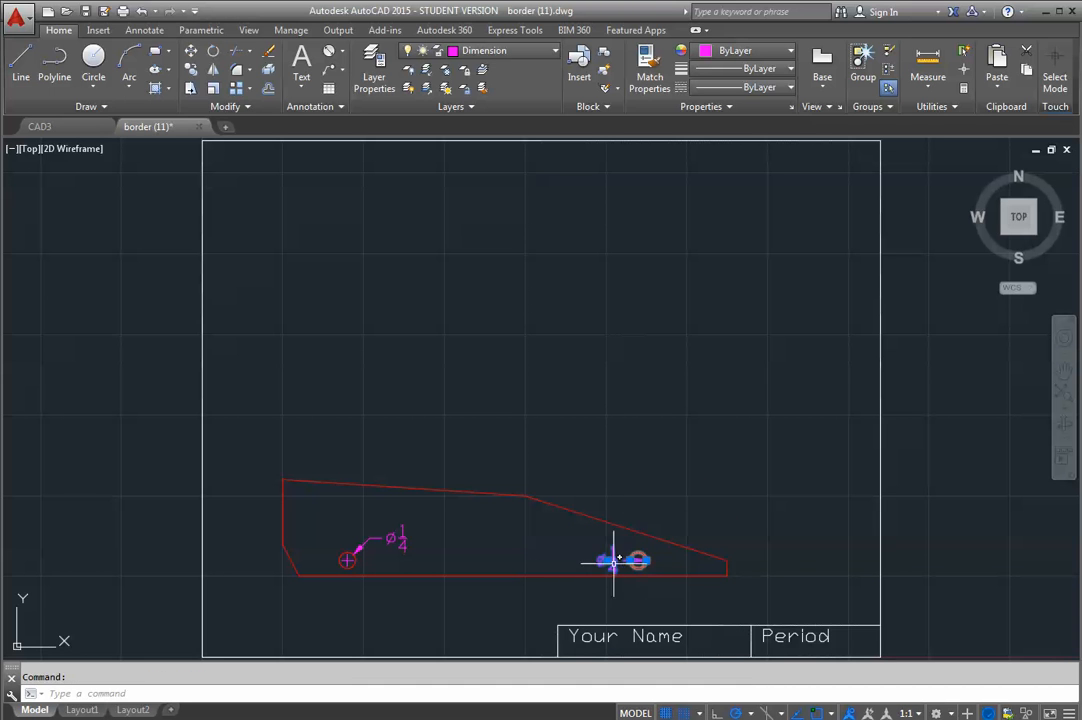
click(608, 561)
click(599, 548)
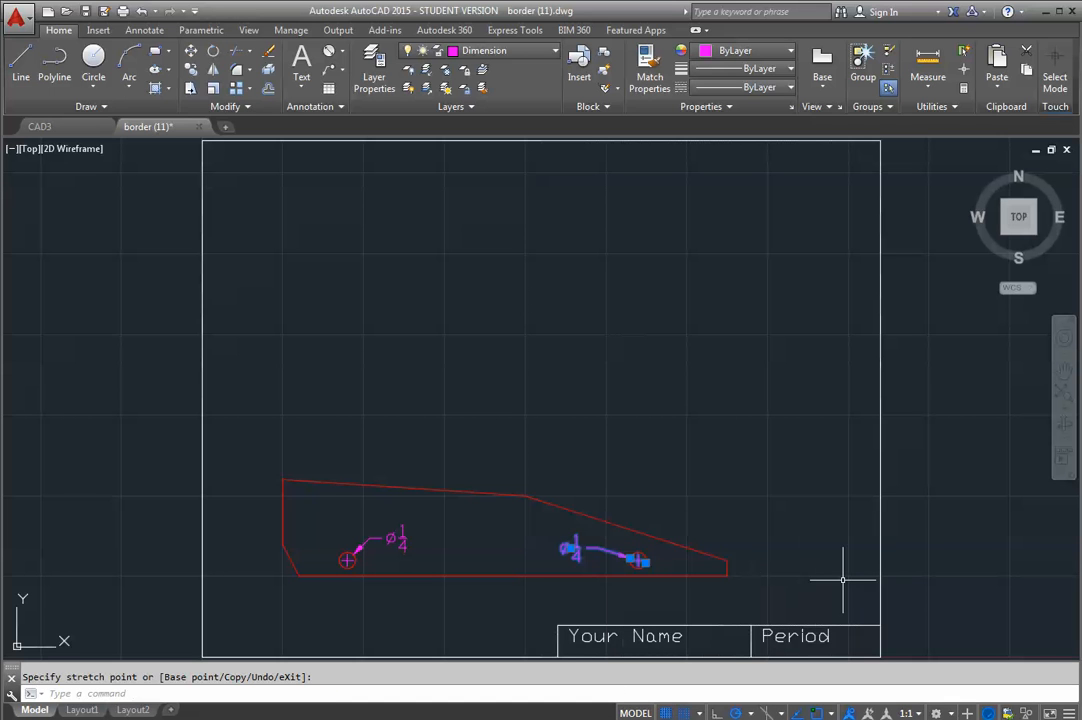
key(Escape)
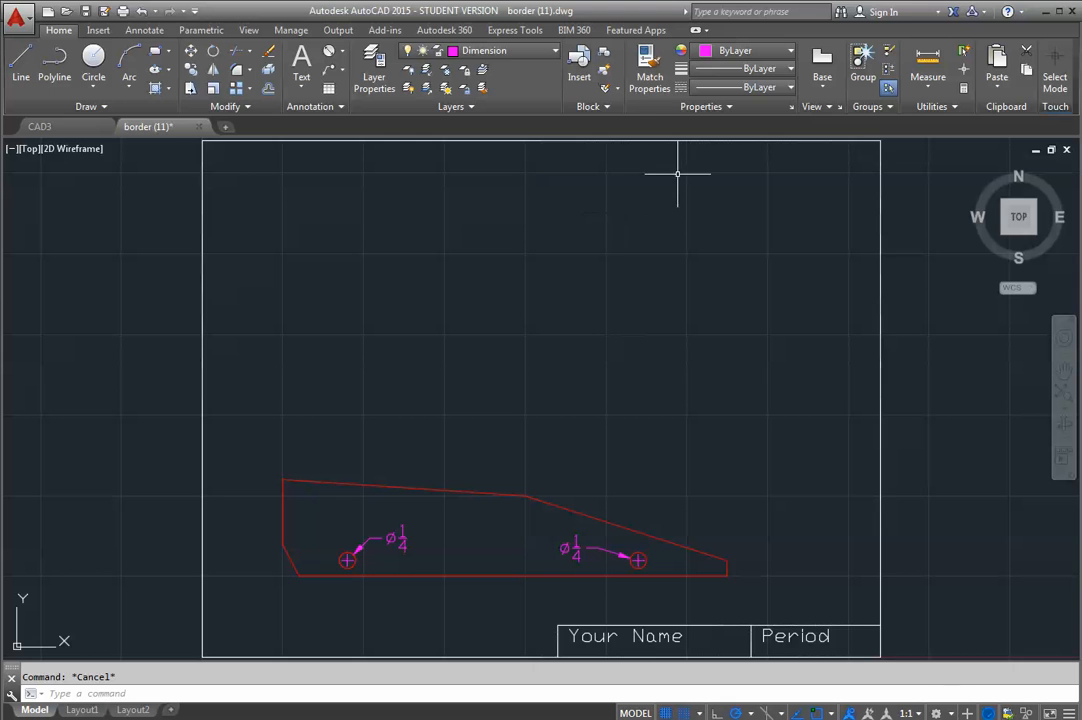
- Switch the current layer to Constuction
click(553, 56)
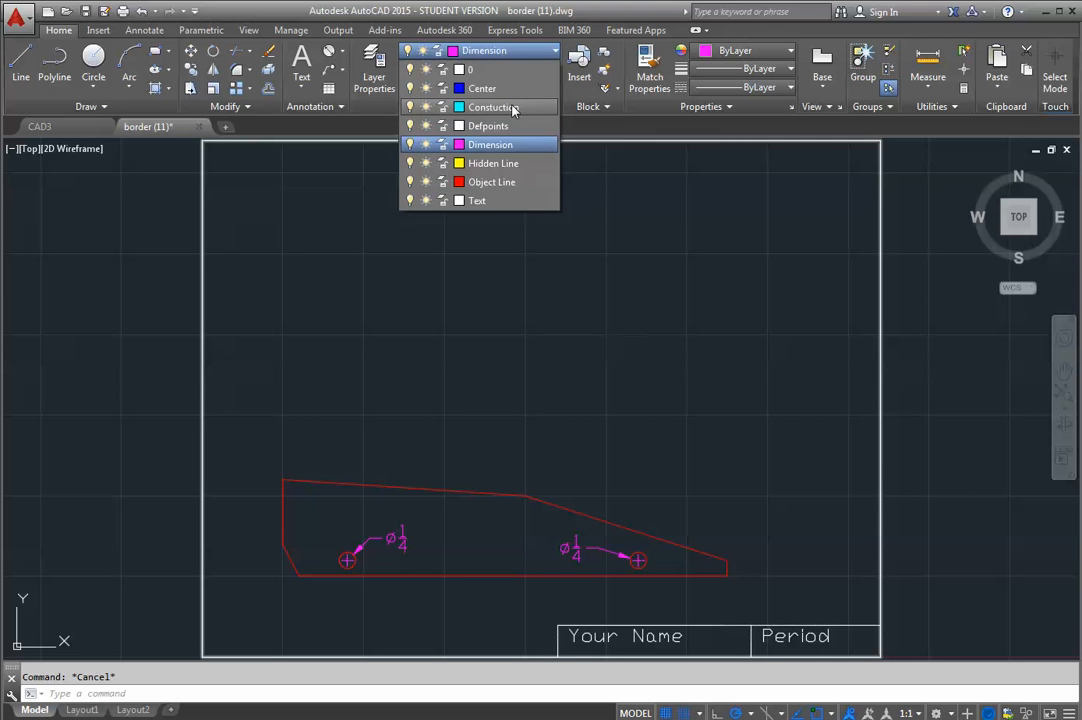
click(510, 108)
click(21, 60)
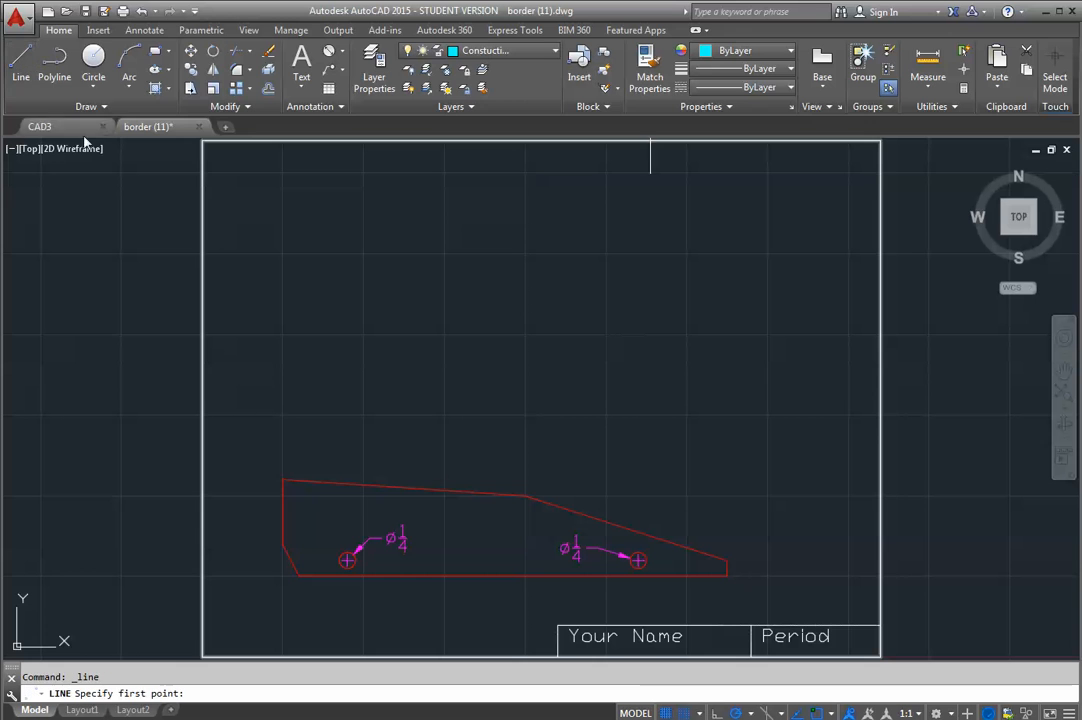
click(282, 520)
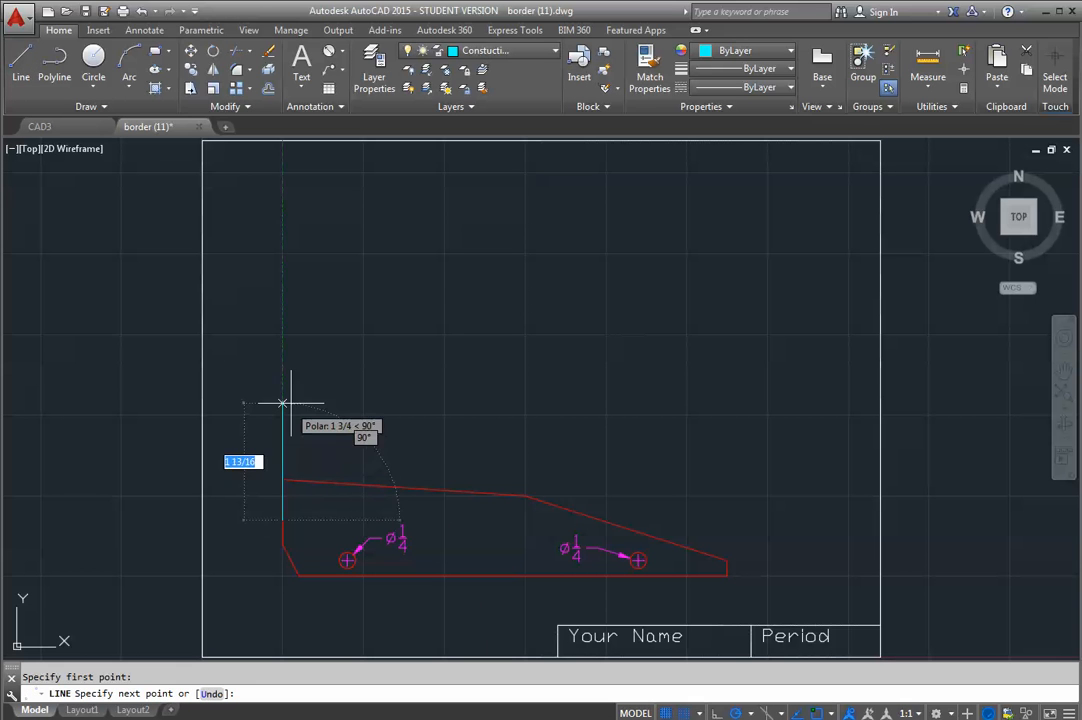
click(289, 410)
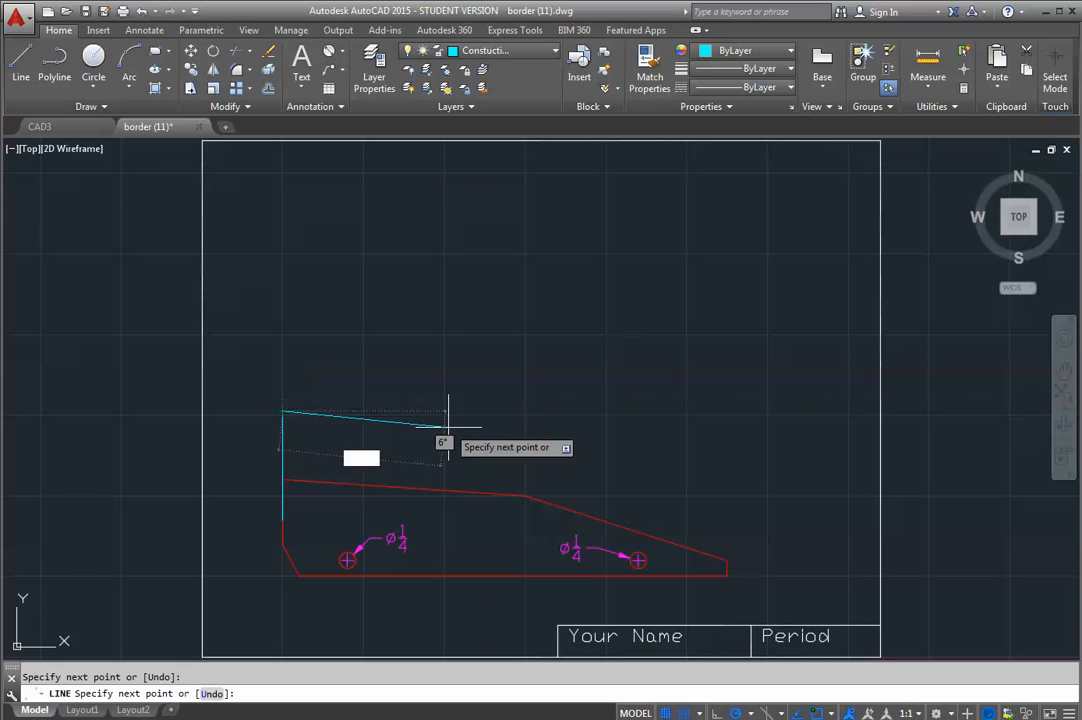
key(Escape)
click(284, 432)
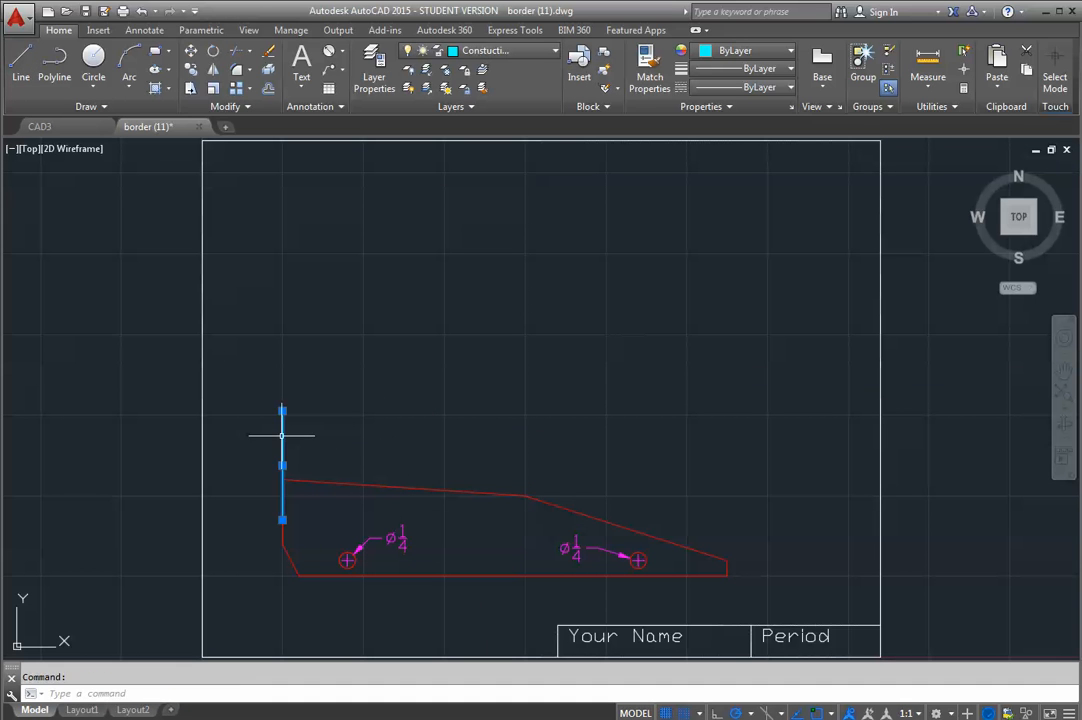
key(Delete)
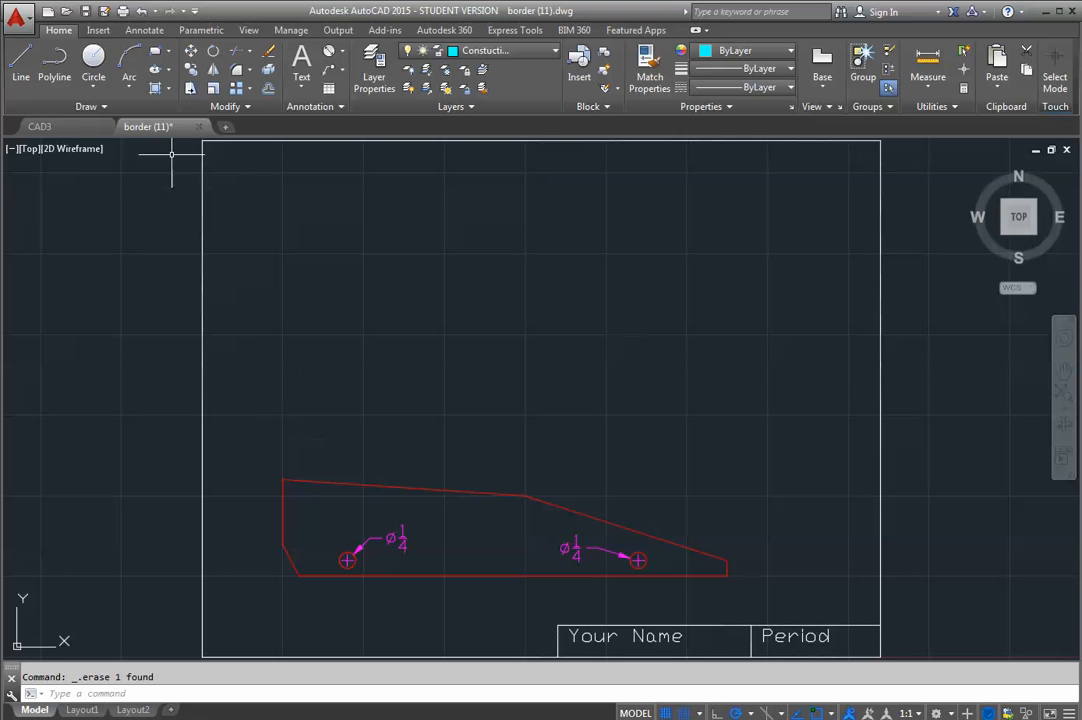
- Draw a vertical infinite construction line along the left vertical edge of the car body
click(88, 106)
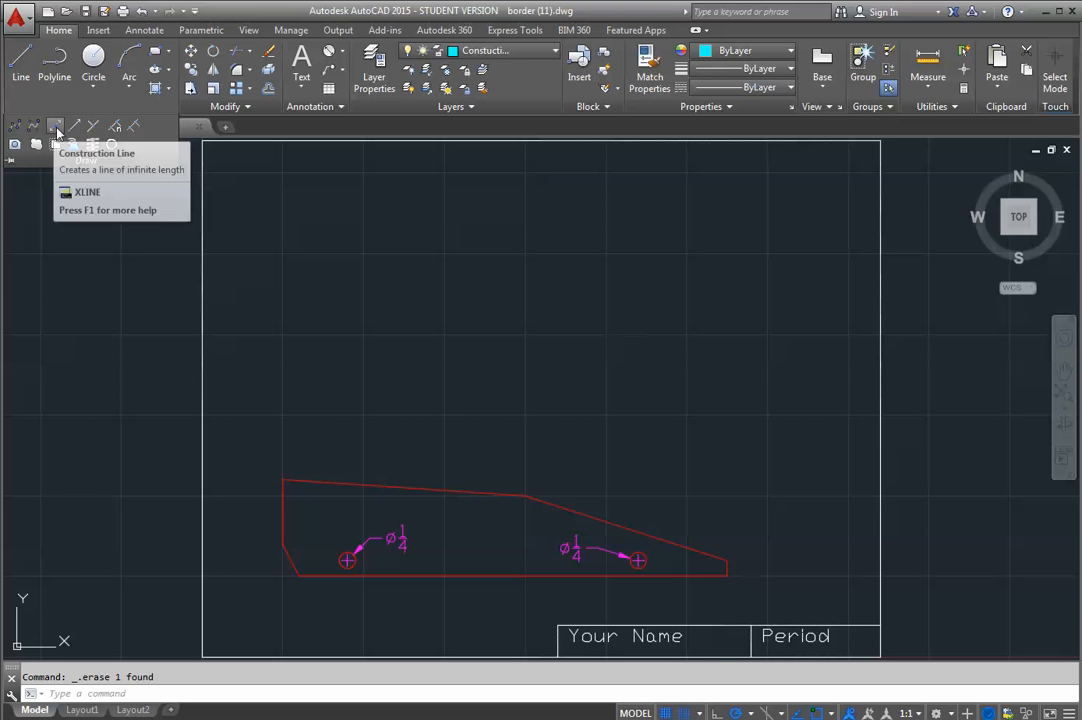
click(54, 128)
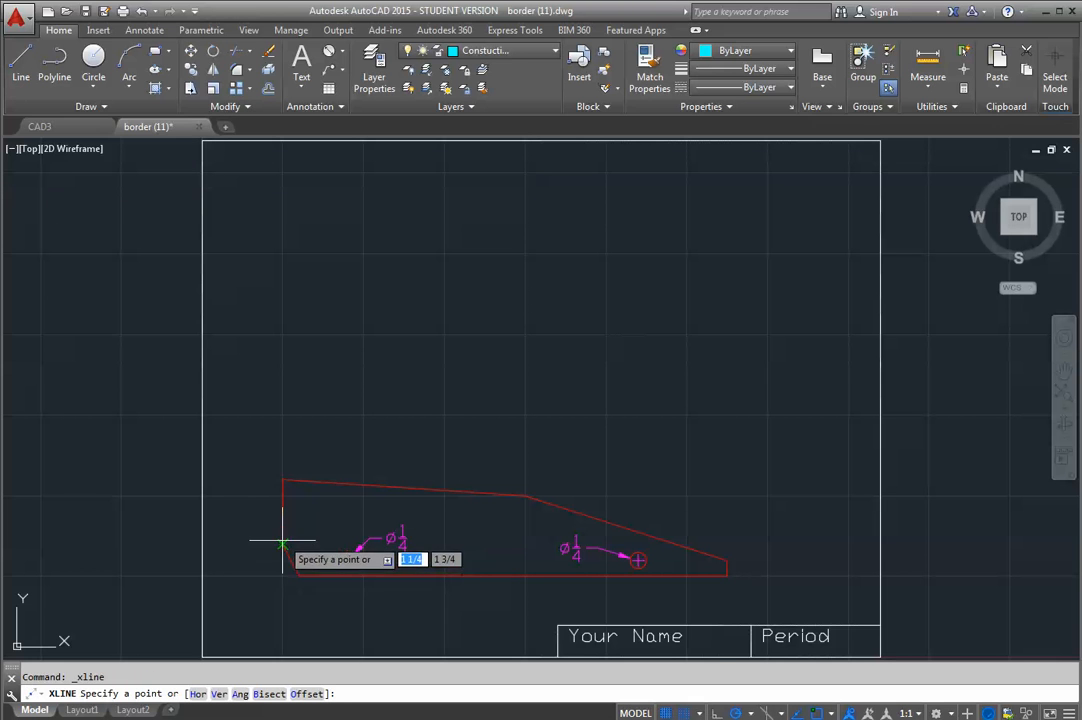
click(284, 482)
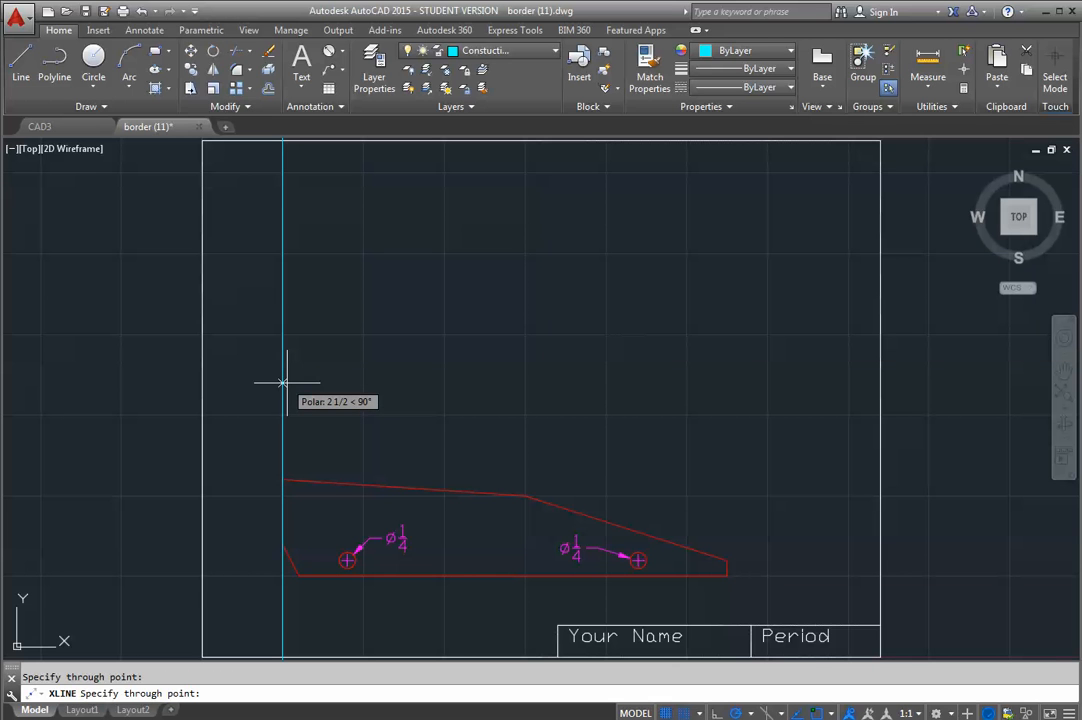
click(284, 382)
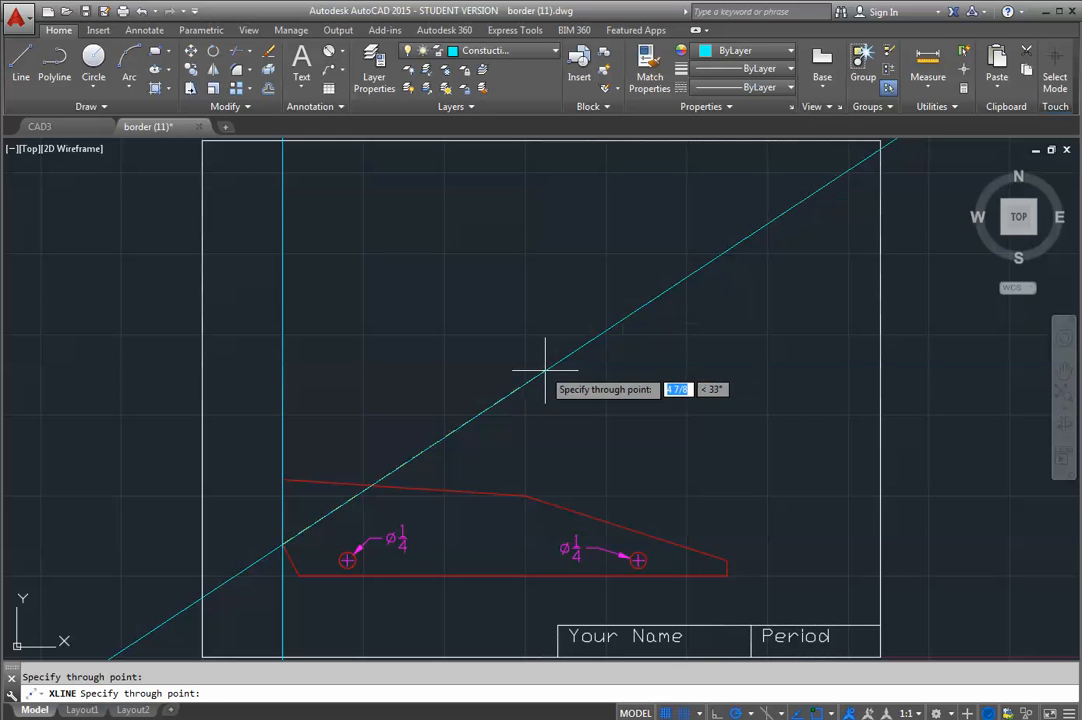
key(Escape)
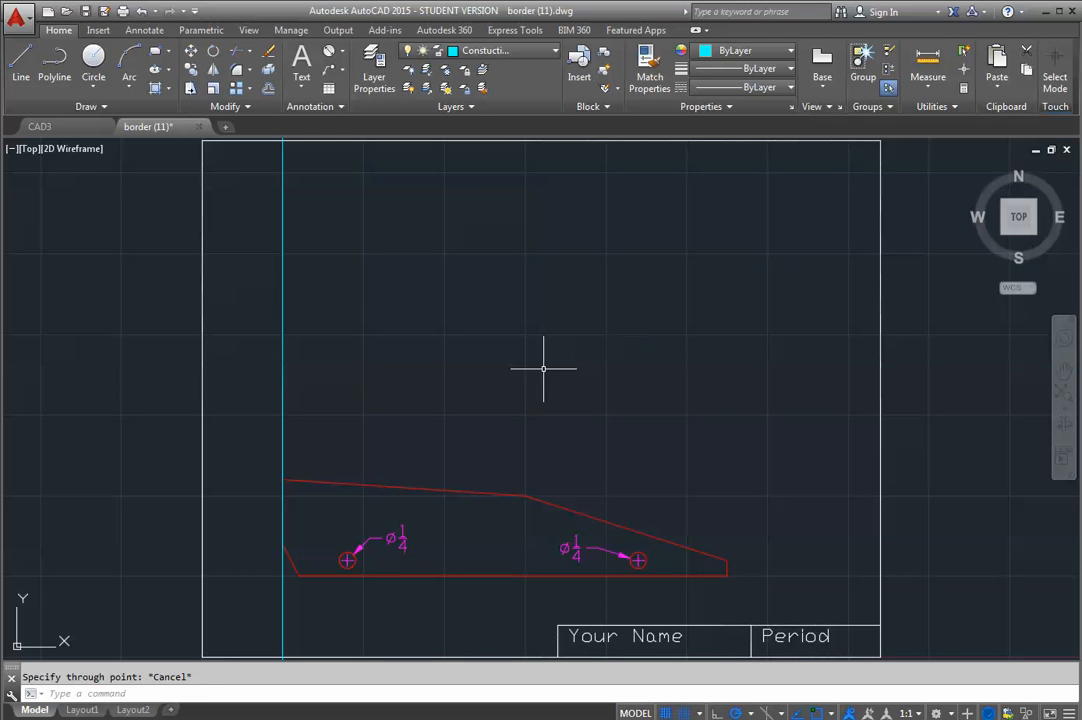
- Draw a vertical construction line through the corner where the slanted rear edge meets the bottom edge
click(21, 66)
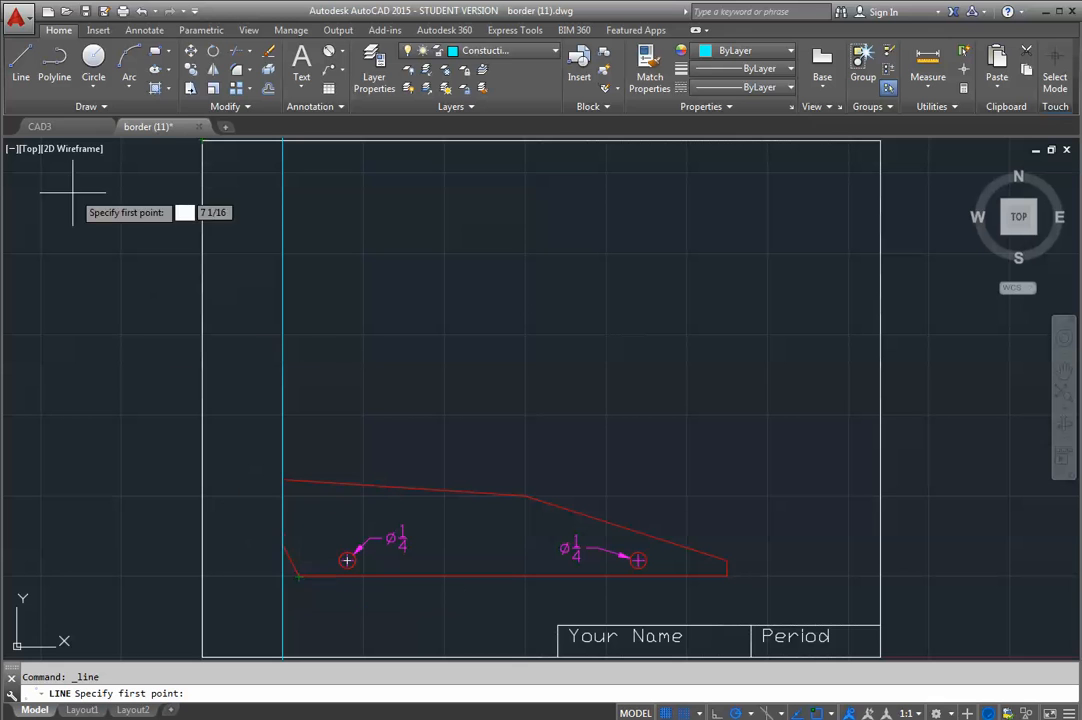
click(92, 107)
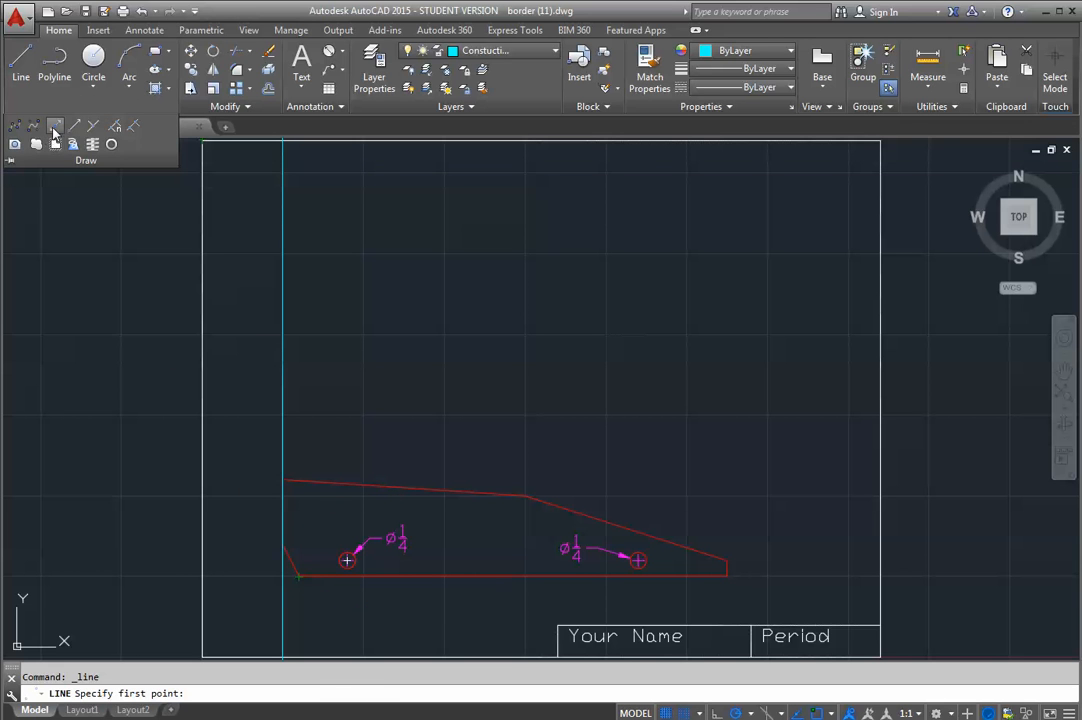
click(55, 128)
click(298, 576)
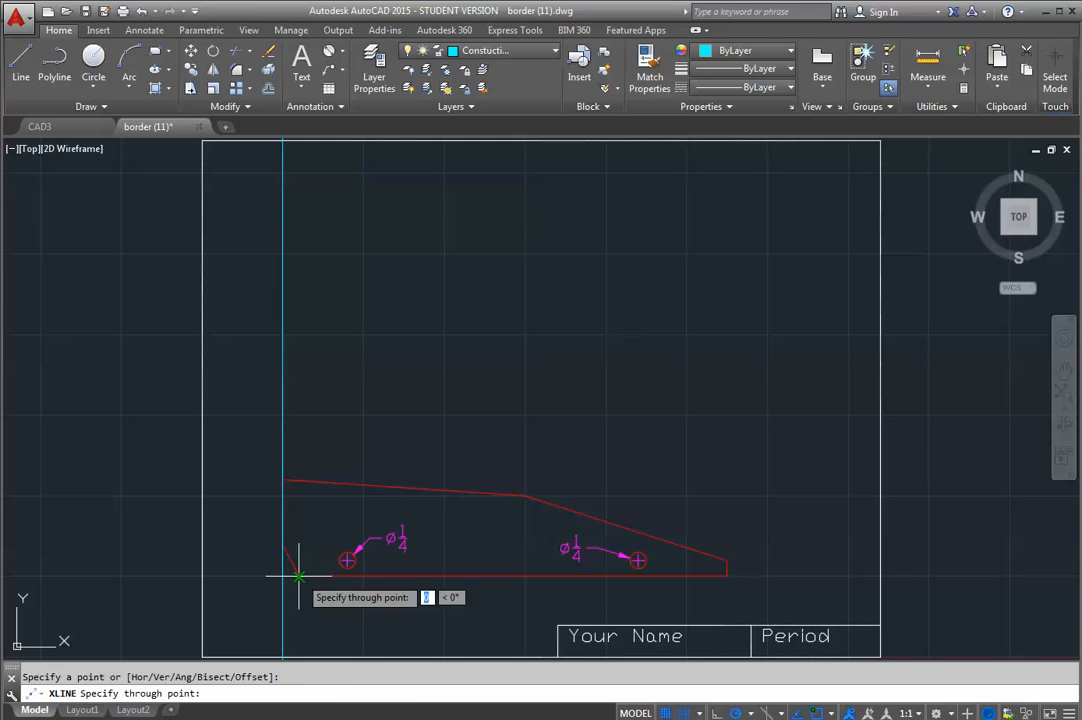
click(300, 445)
key(Escape)
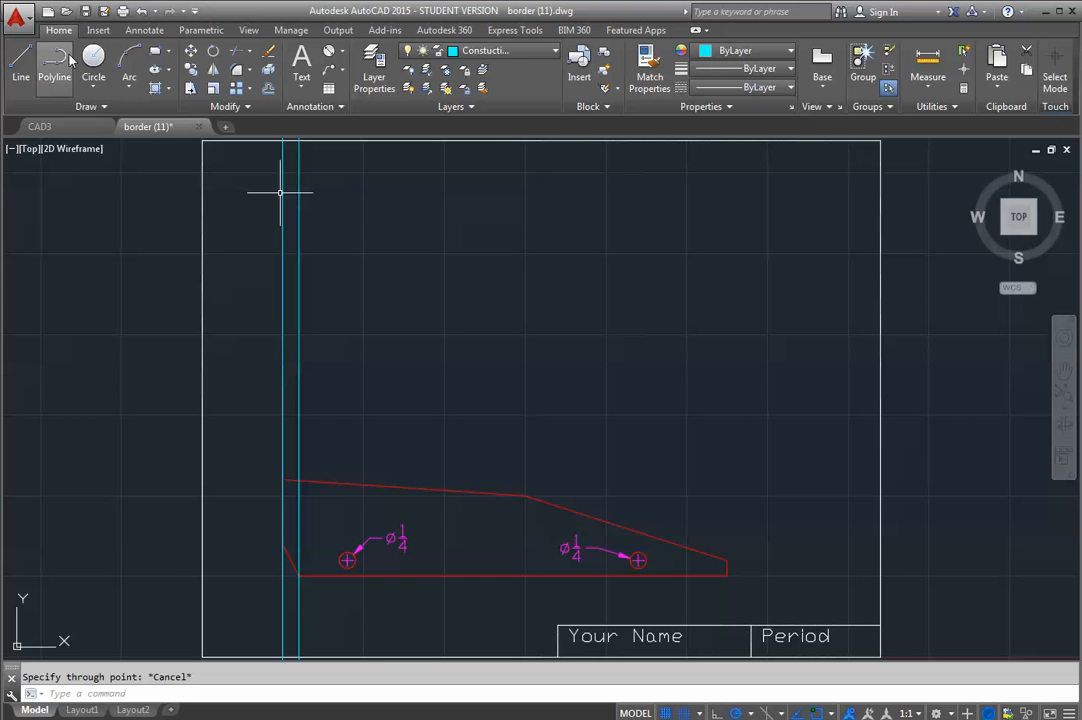
- Draw a vertical construction line through the left quadrant of the rear hole
click(122, 106)
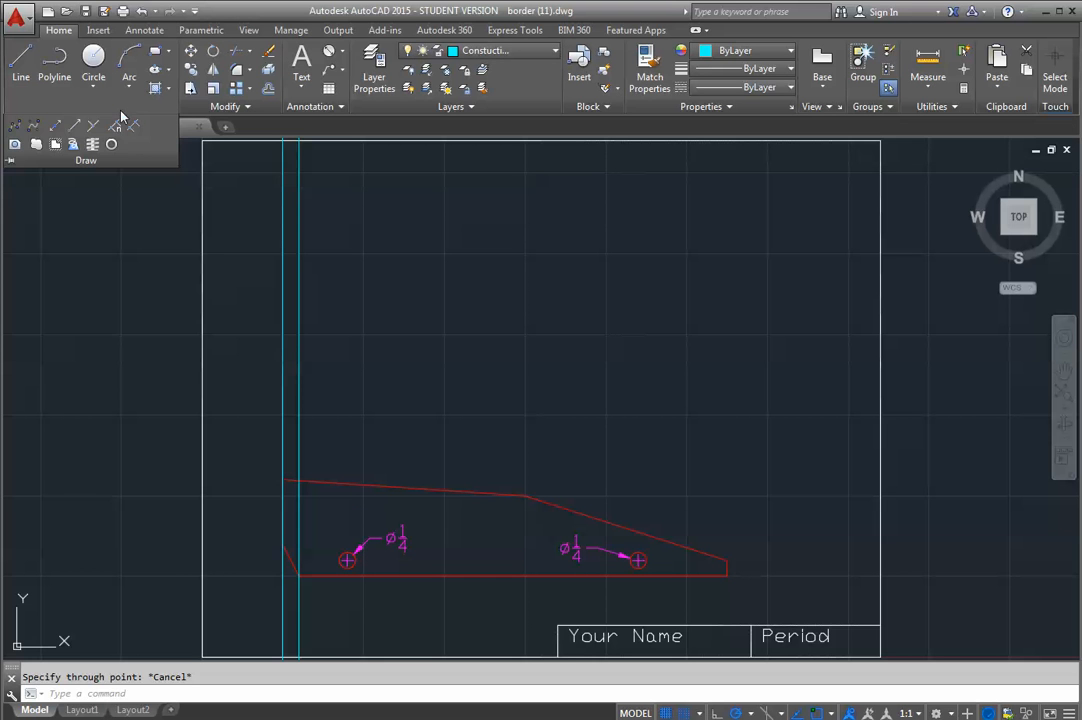
click(55, 128)
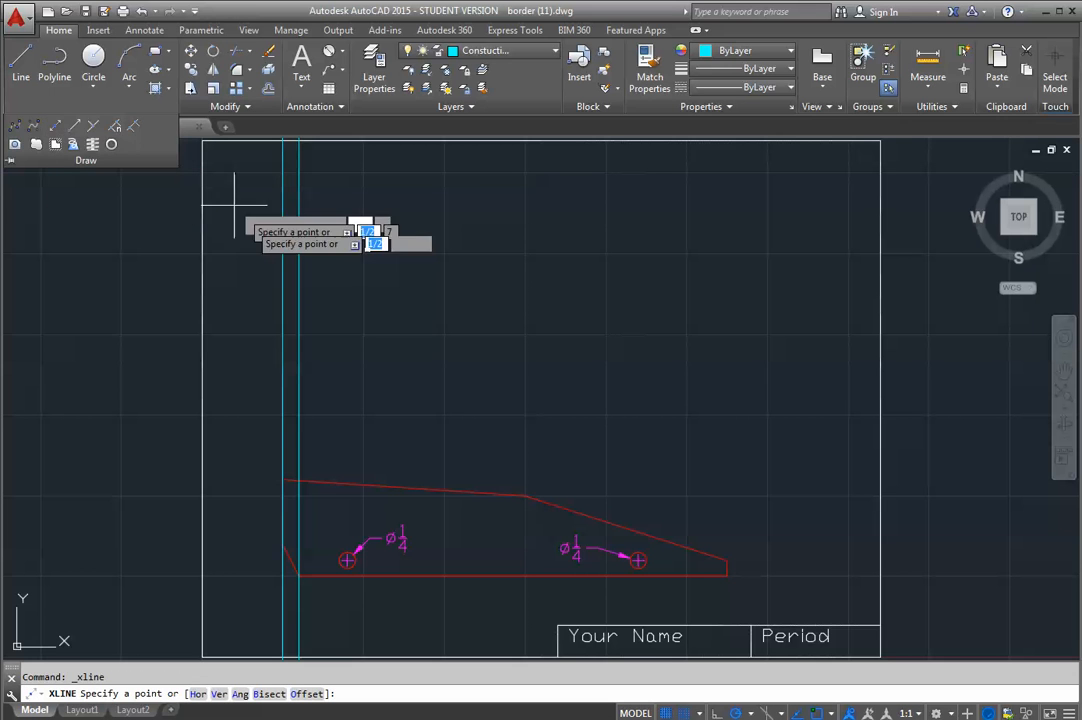
click(340, 560)
click(339, 342)
key(Escape)
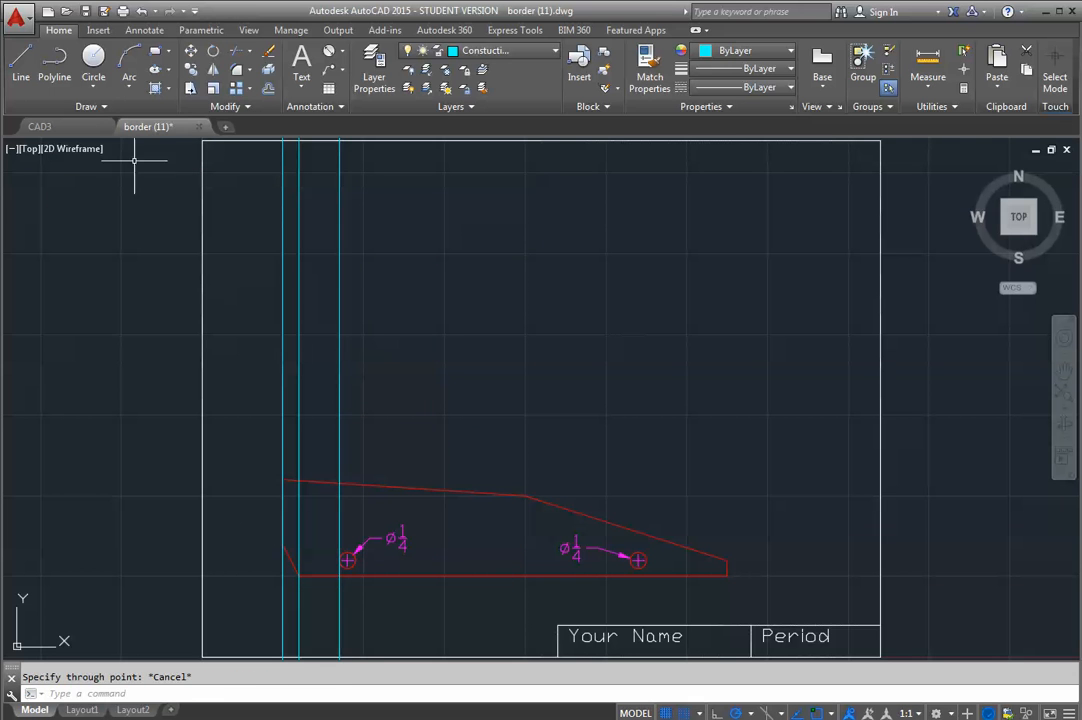
- Draw a vertical construction line through the right side of the rear hole, at the diameter leader's arrow tip
click(95, 106)
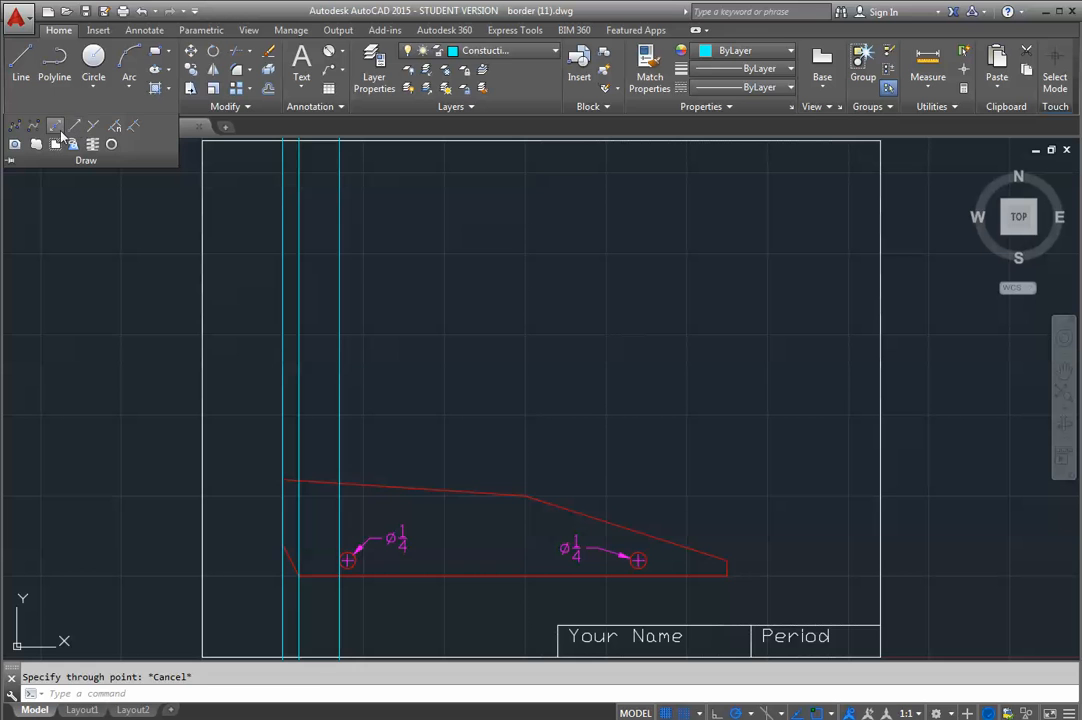
click(57, 127)
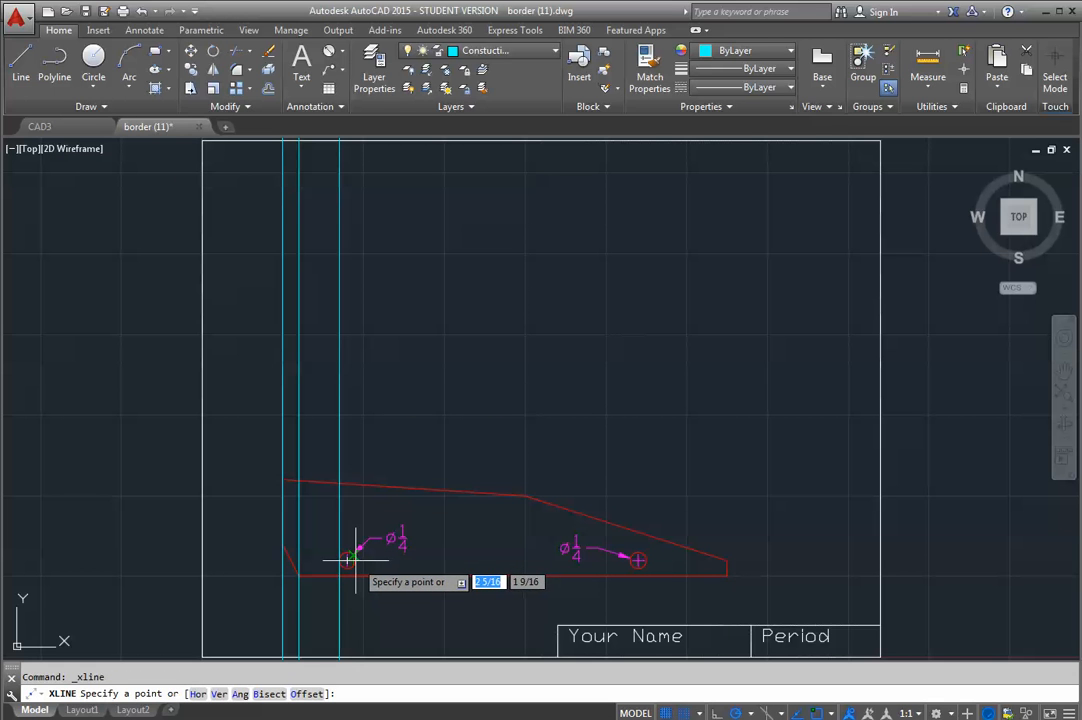
click(355, 560)
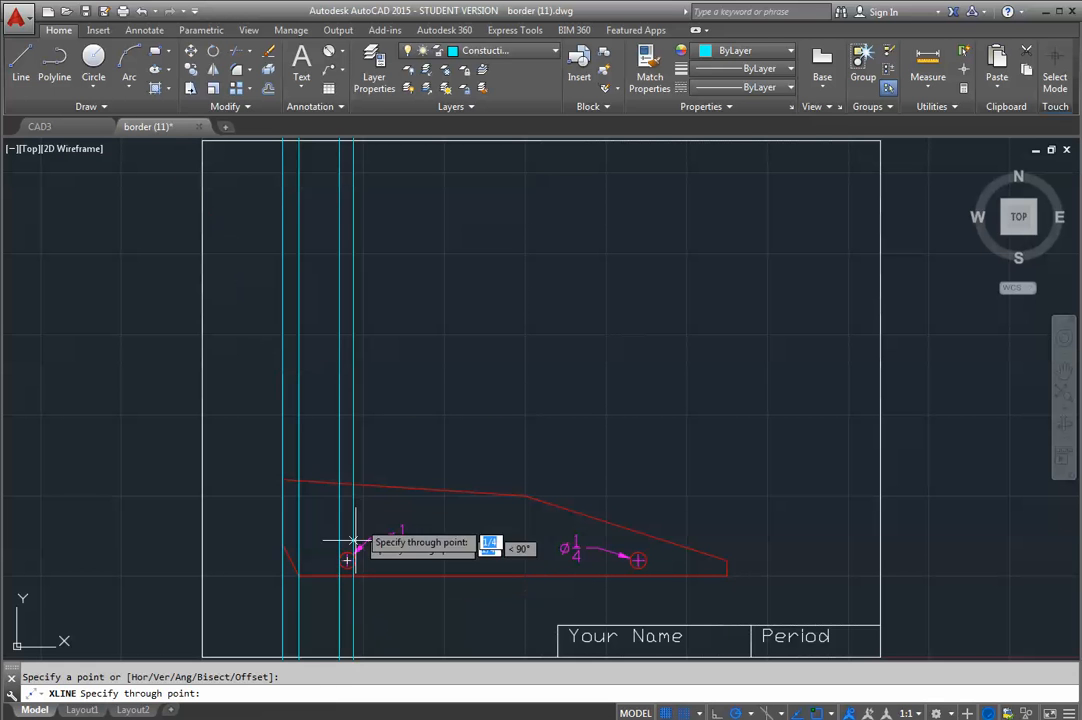
click(352, 435)
key(Escape)
- Shift the construction line at the leader's arrow tip onto the right quadrant of the rear hole
scroll(368, 571, up, 5)
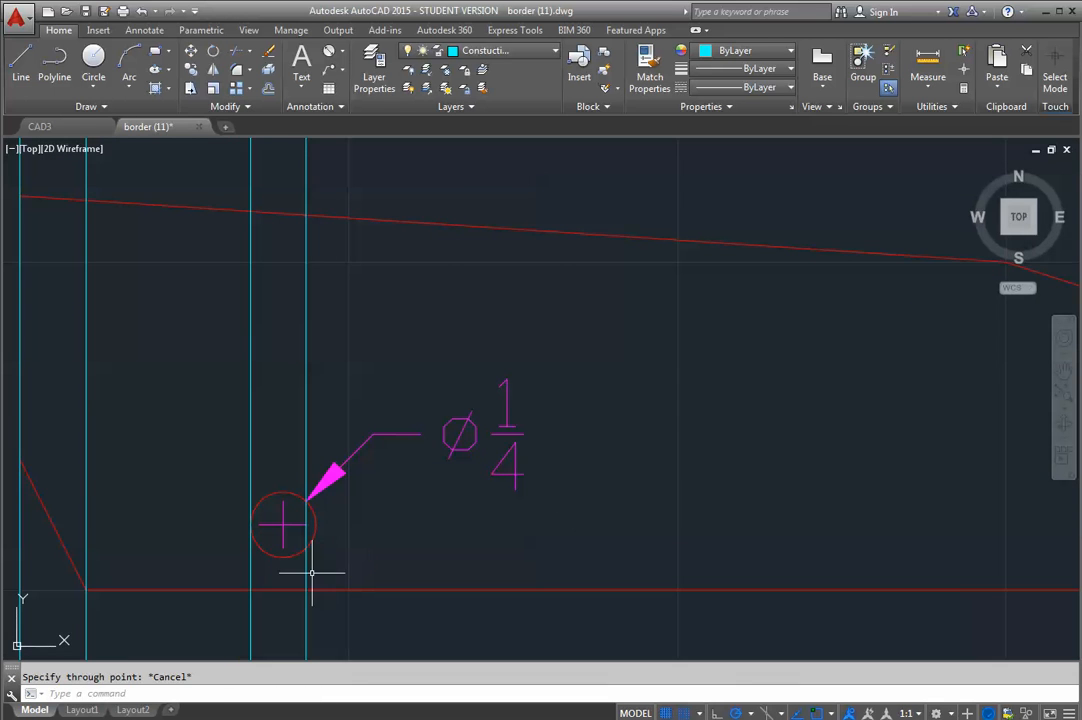
click(306, 530)
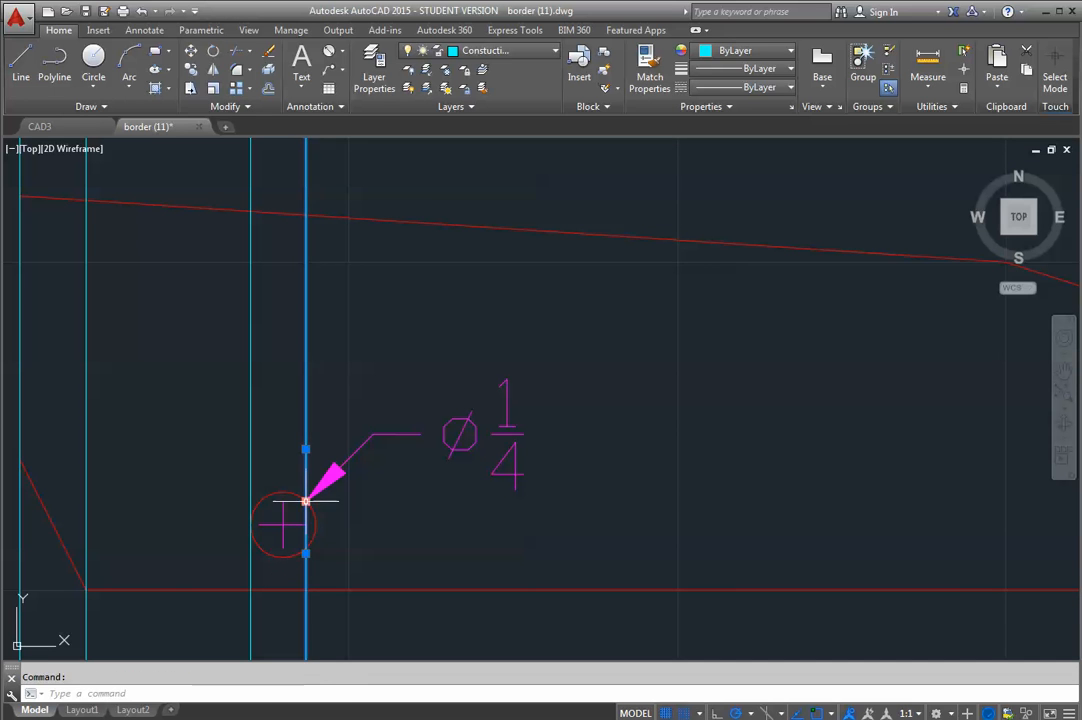
click(305, 500)
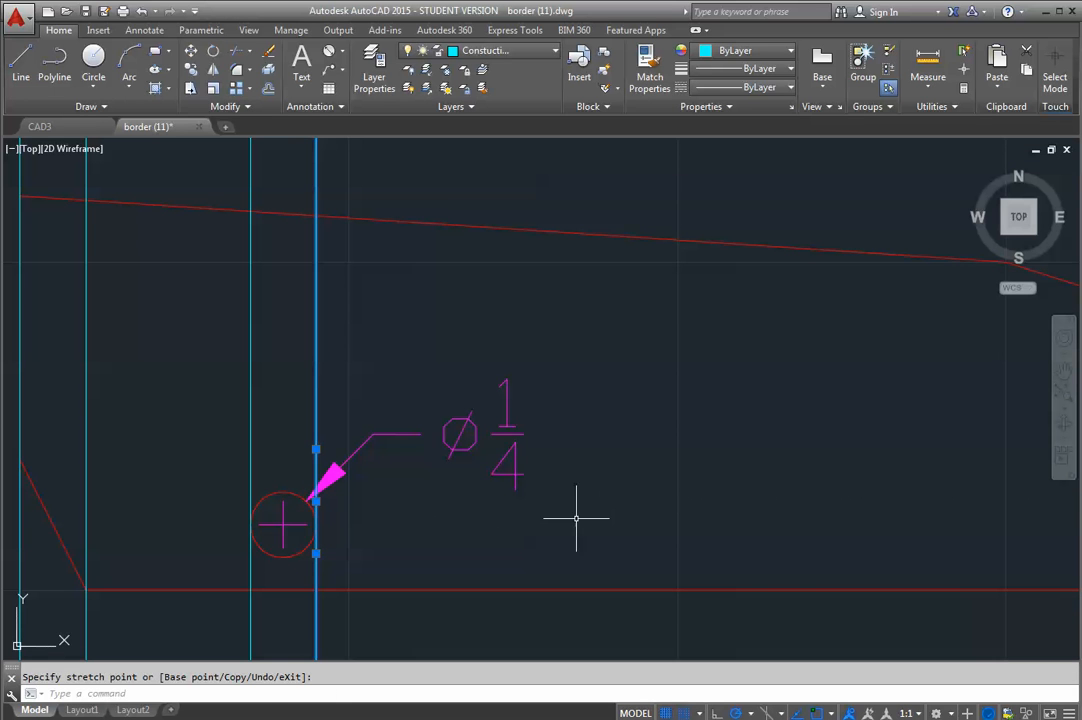
scroll(316, 500, down, 5)
scroll(555, 459, up, 4)
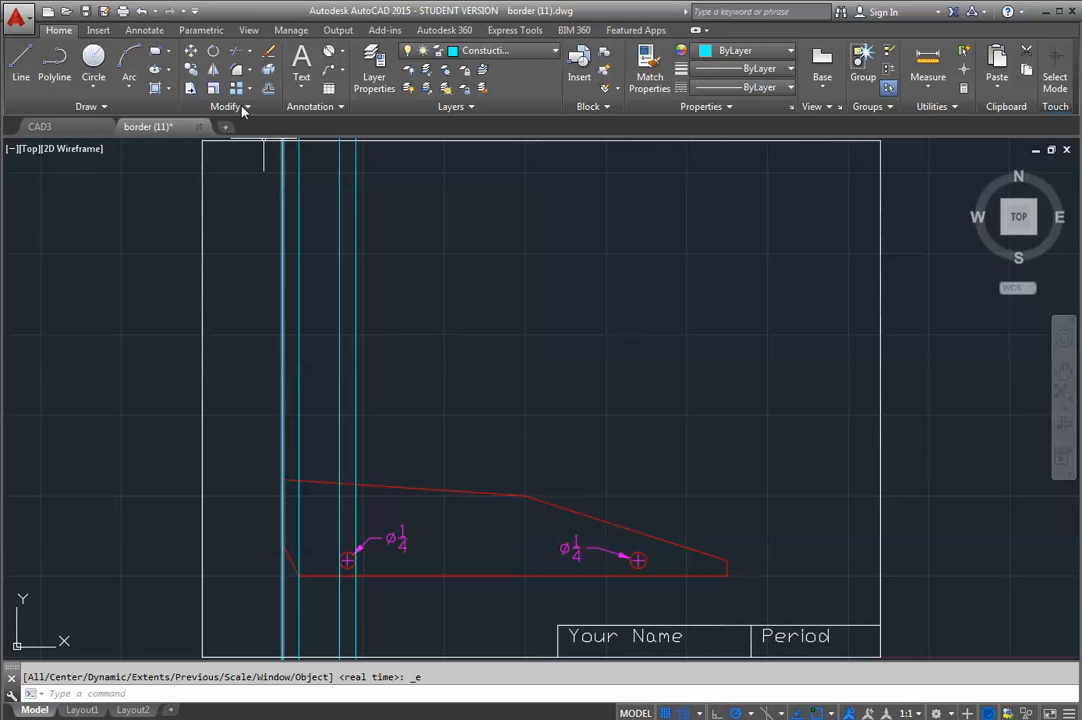
- Draw a vertical construction line through the corner where the body's top edge bends down toward the nose
click(88, 106)
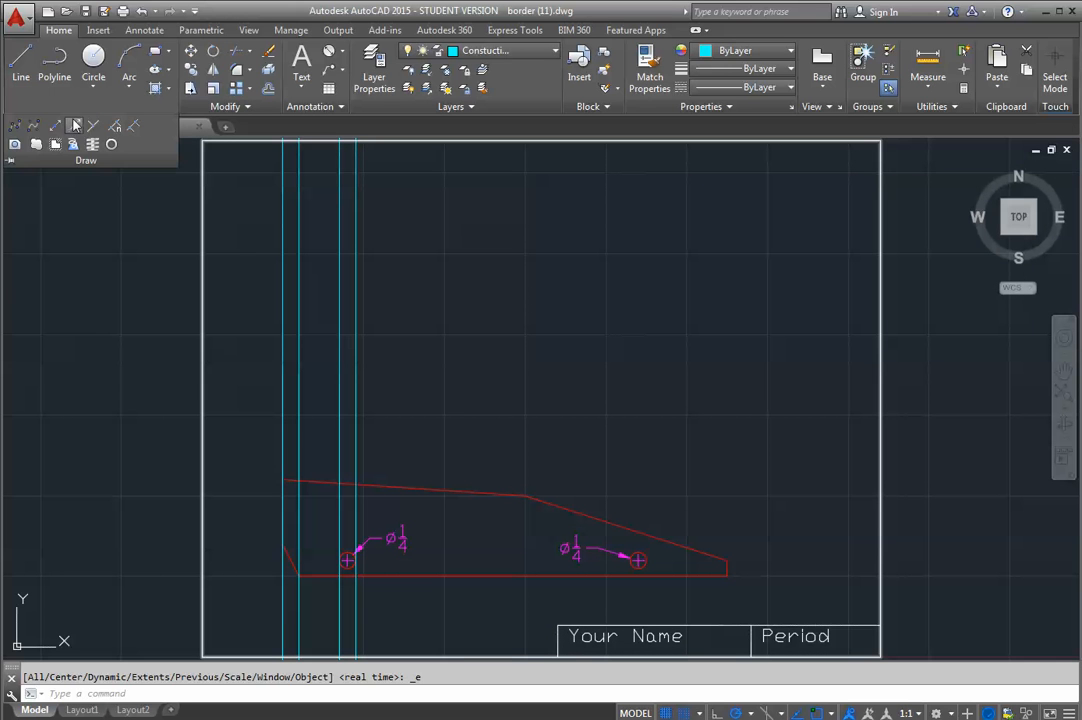
click(55, 125)
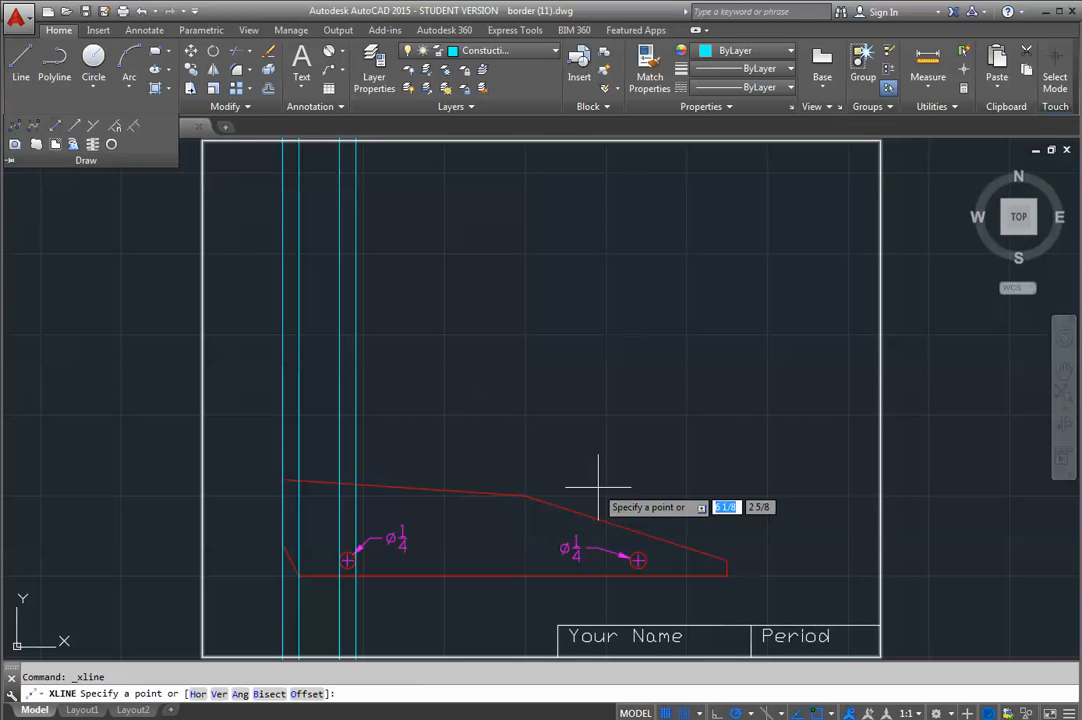
click(524, 495)
click(524, 410)
key(Escape)
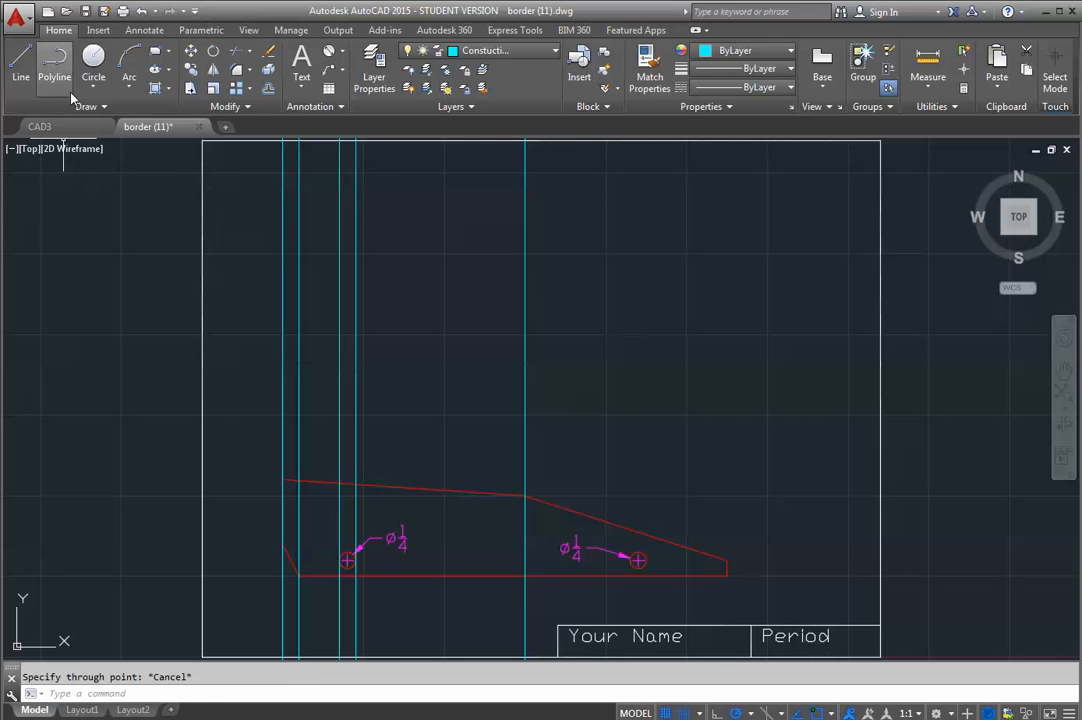
- Draw a vertical construction line through the left quadrant of the front hole
click(102, 108)
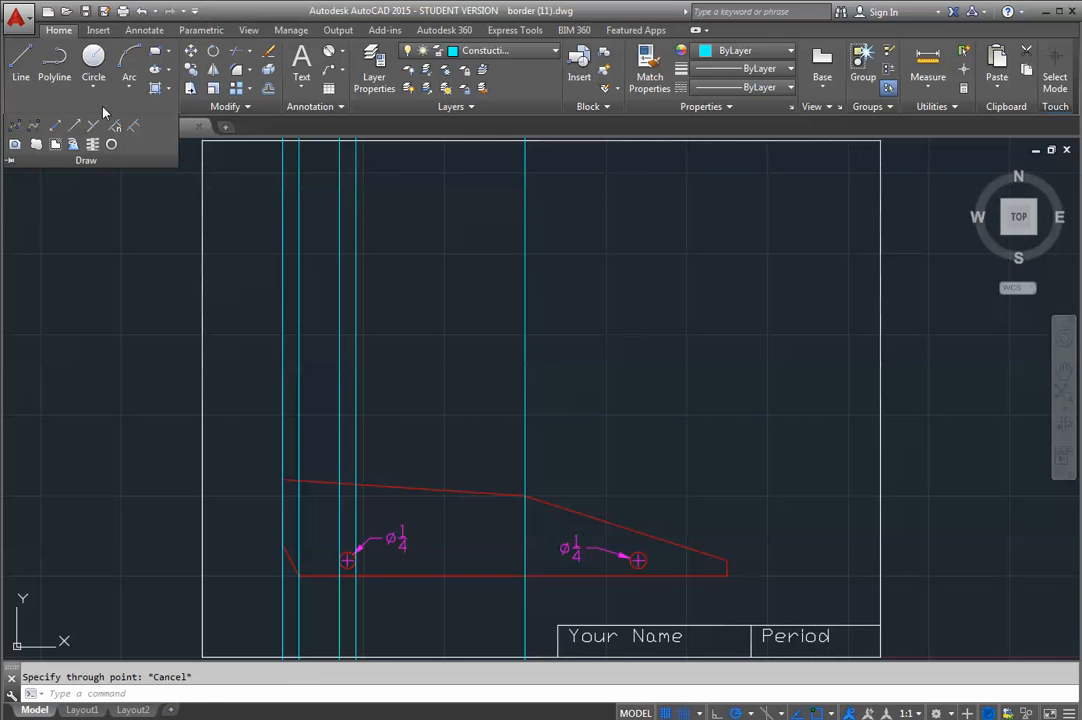
click(55, 130)
click(631, 560)
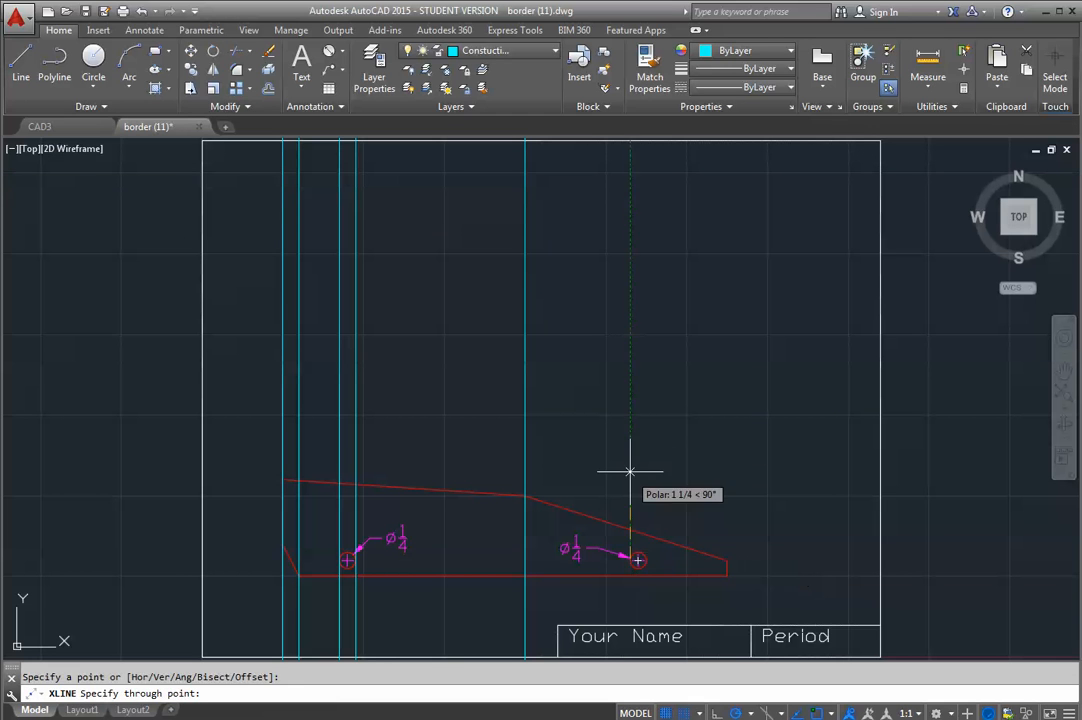
click(630, 470)
key(Escape)
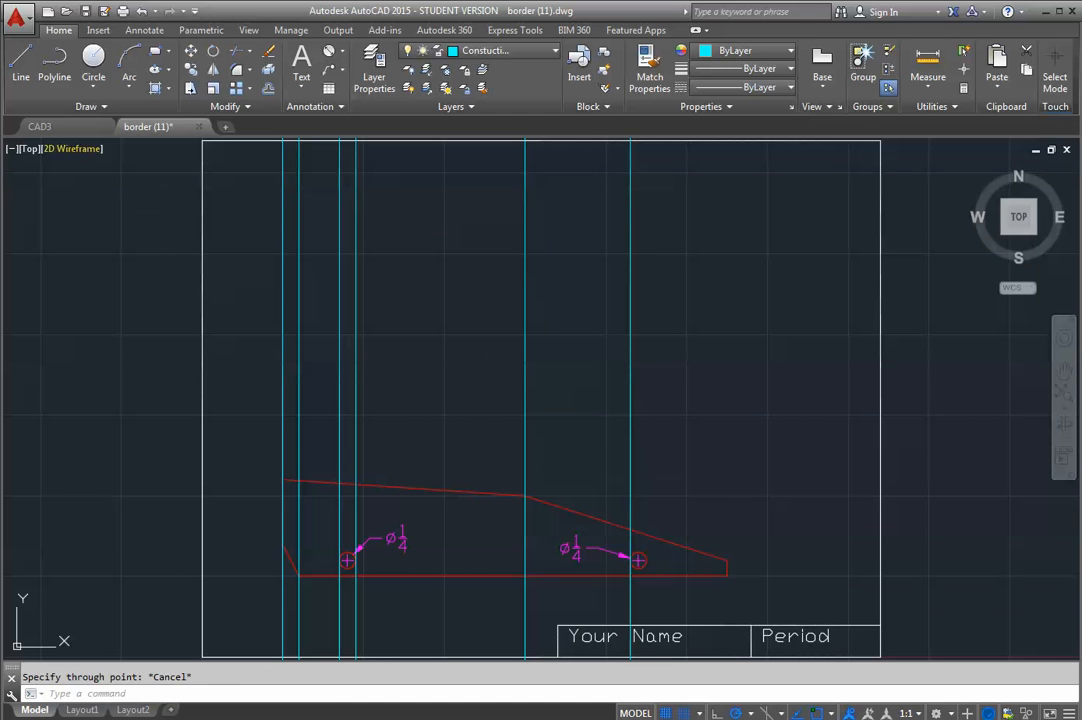
- Draw a vertical construction line through the right quadrant of the front hole
click(104, 108)
click(55, 130)
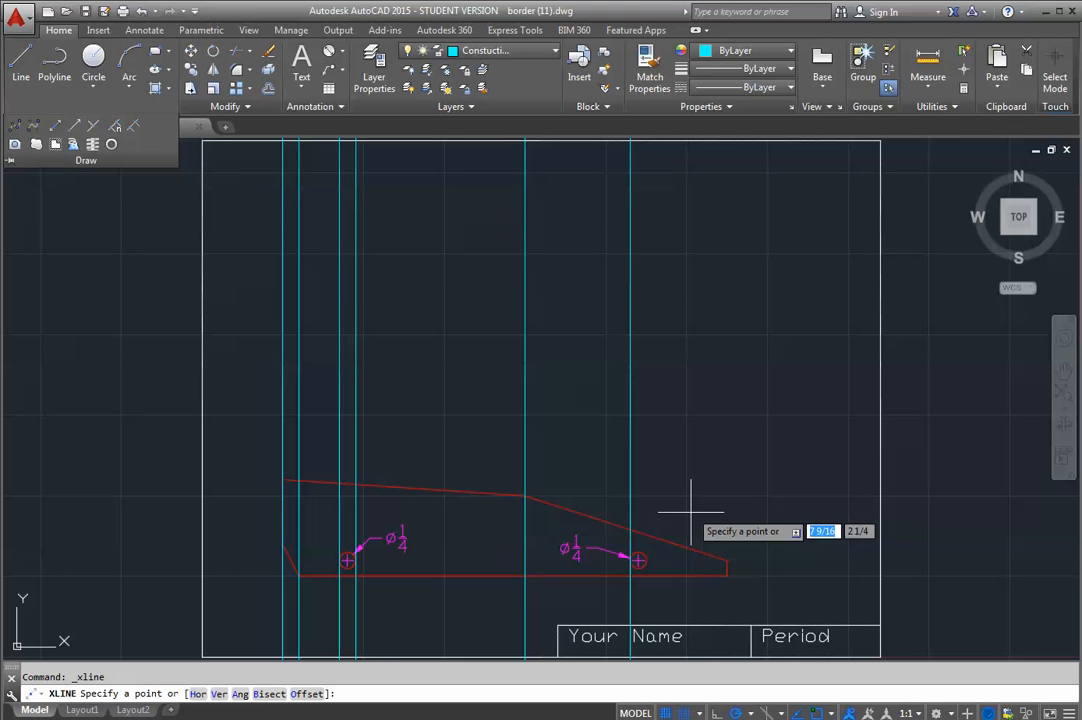
click(645, 560)
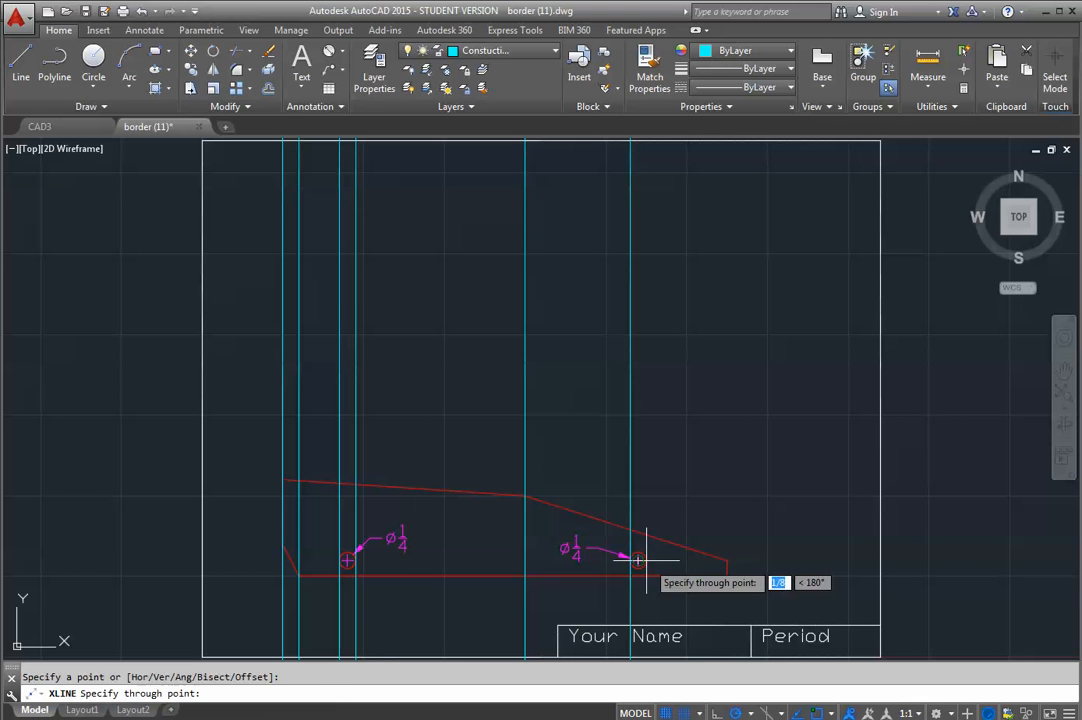
click(645, 471)
key(Escape)
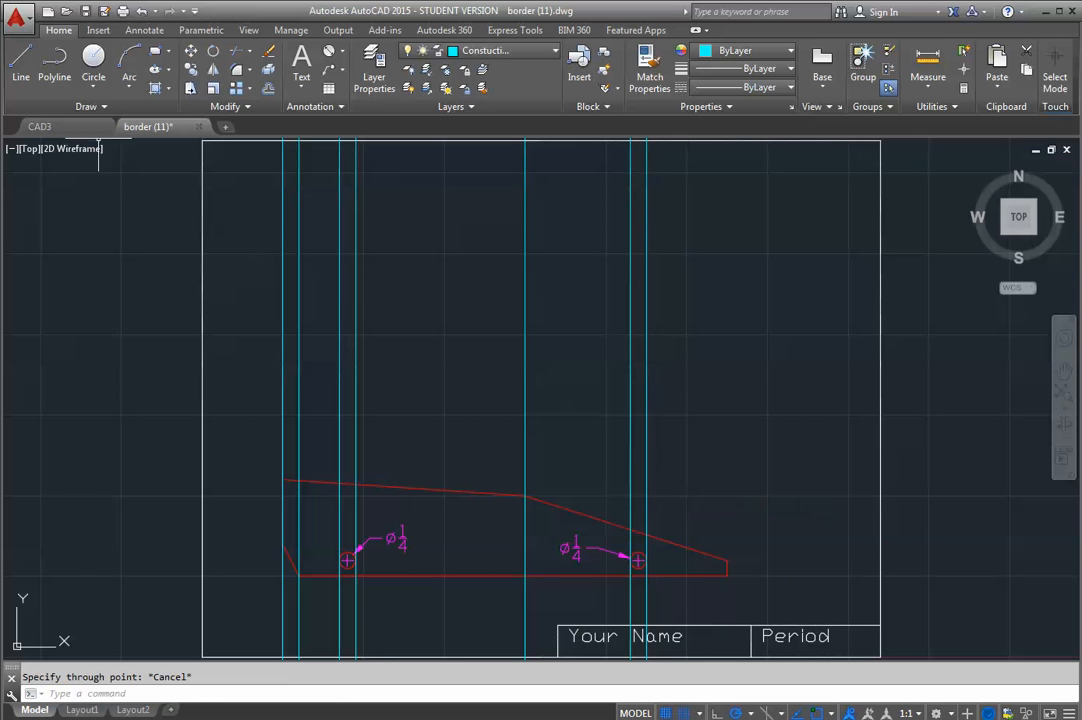
click(20, 62)
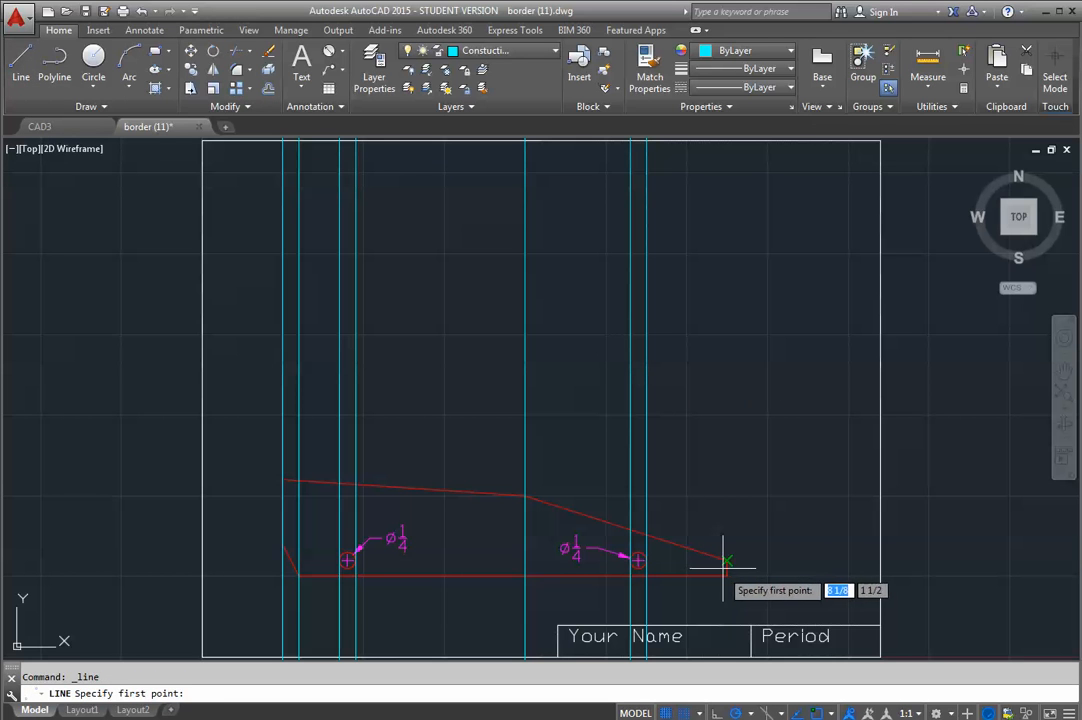
click(726, 575)
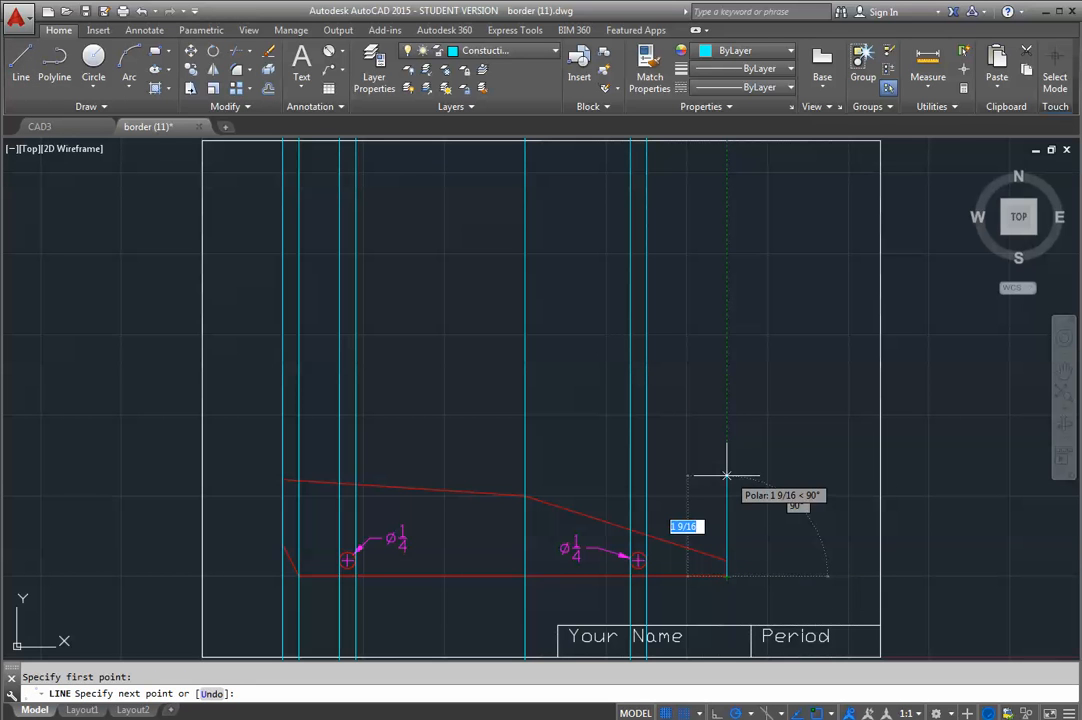
key(Escape)
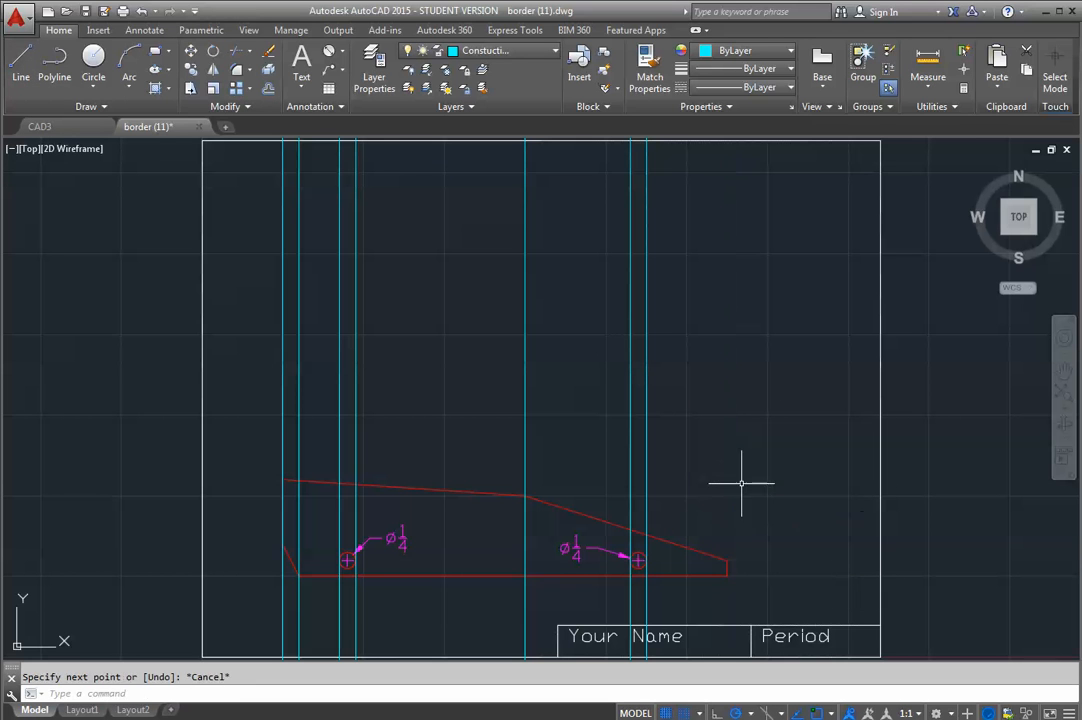
- Draw a vertical construction line through the front edge of the body's nose, starting at its lower corner
click(106, 107)
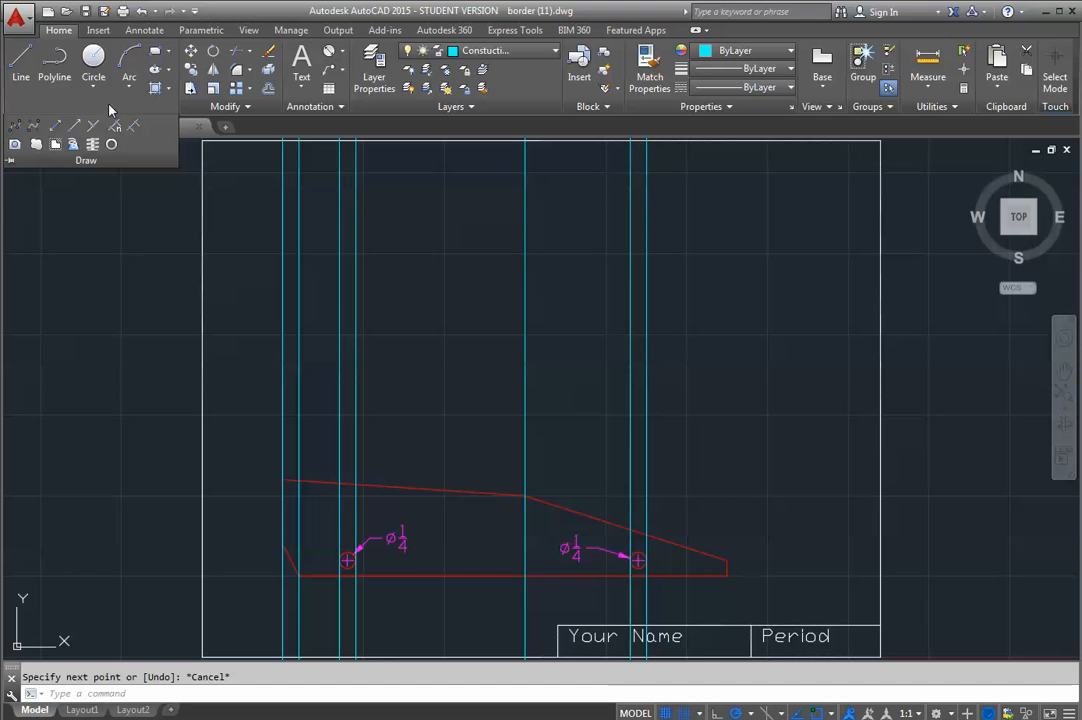
click(56, 127)
click(727, 575)
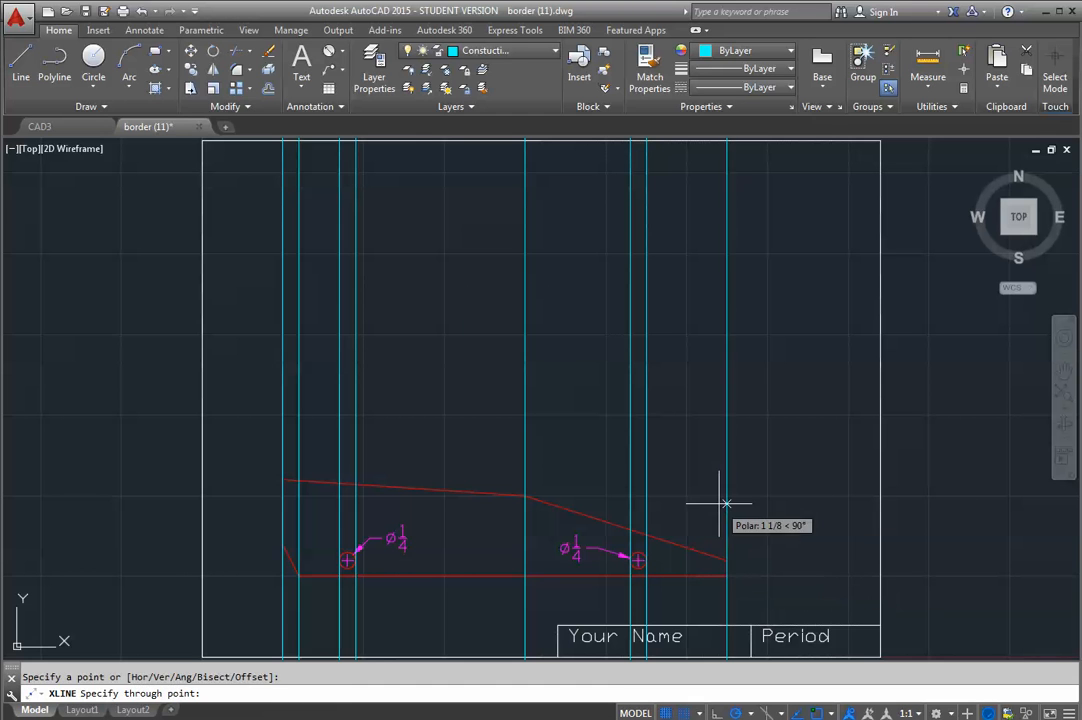
key(Escape)
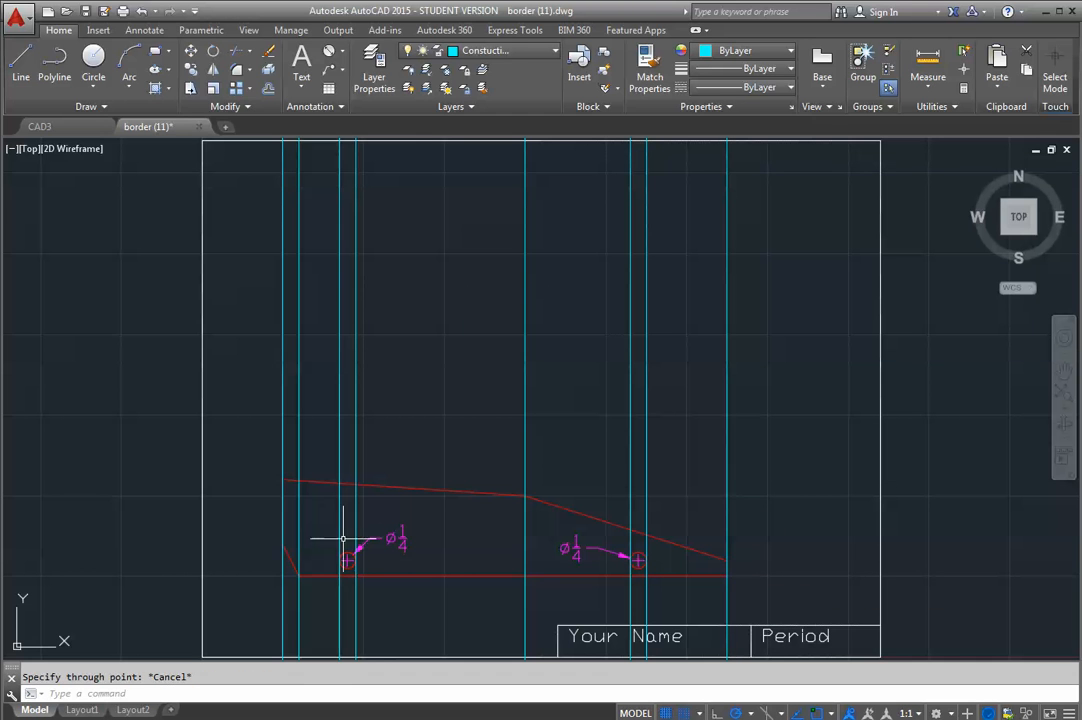
- Using the body width from the CAD3 reference, place a 1 1/2 vertical linear dimension on the Dimension layer along the nose construction line above the profile
click(75, 128)
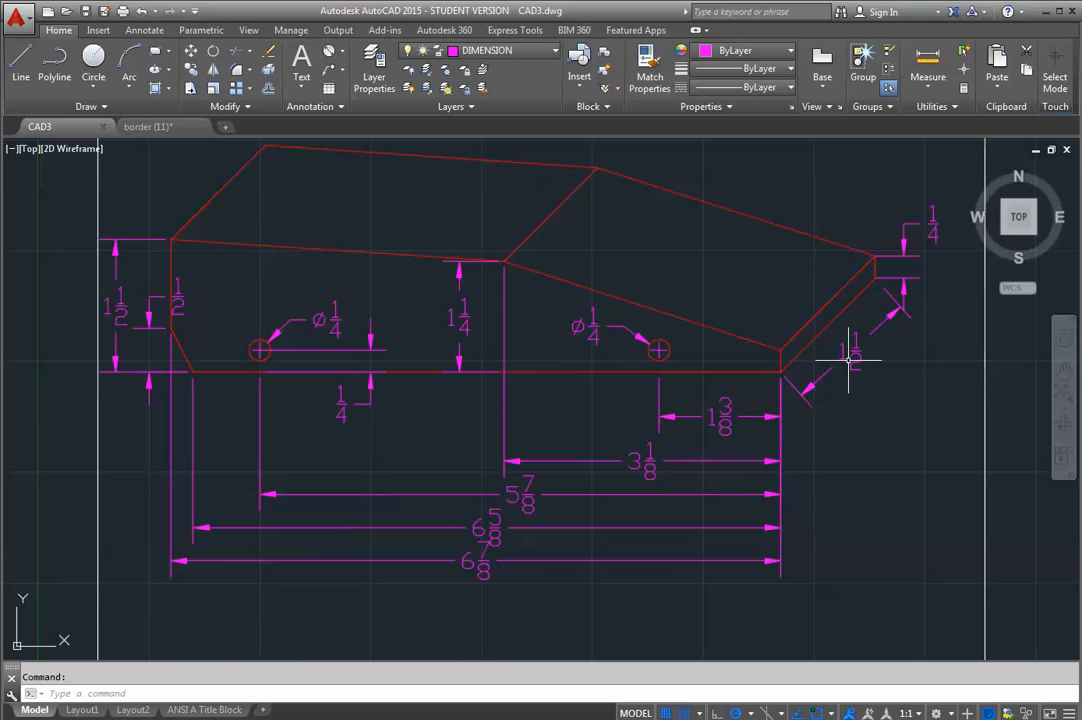
mouse_move(806, 393)
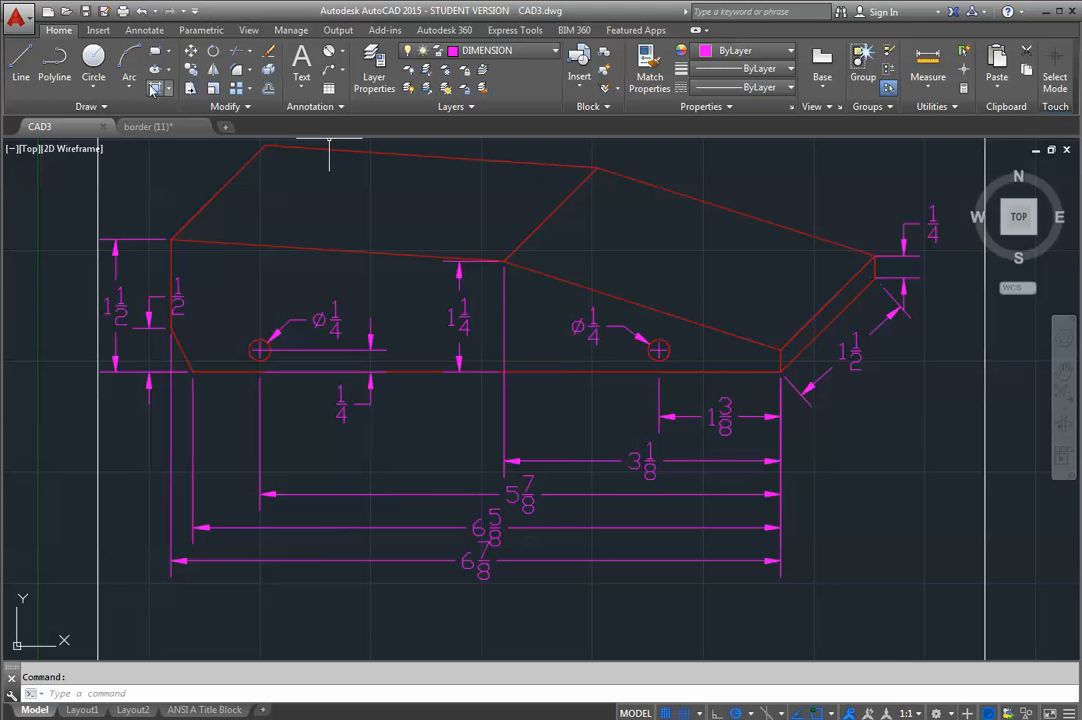
click(148, 126)
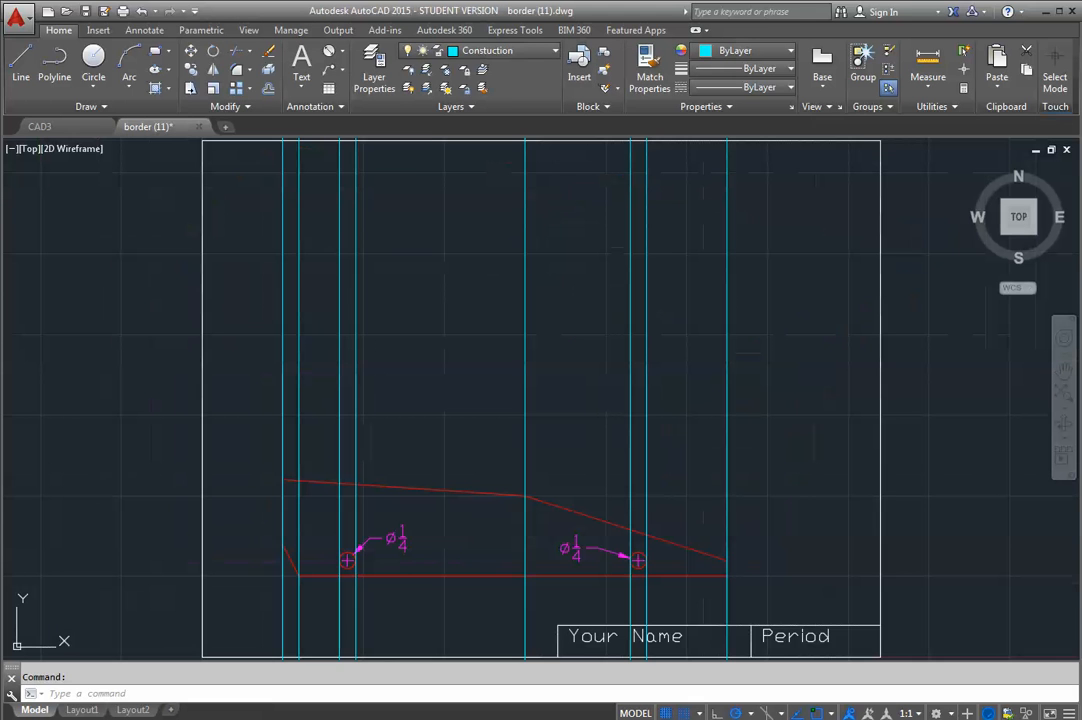
click(553, 57)
click(553, 57)
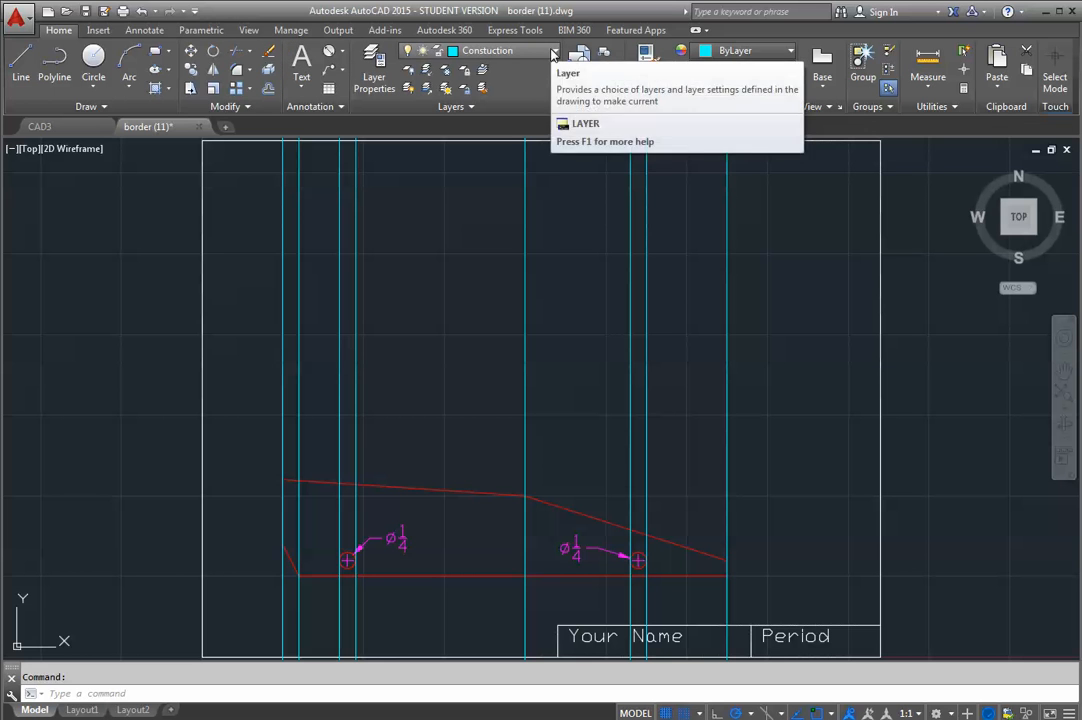
click(553, 53)
click(504, 146)
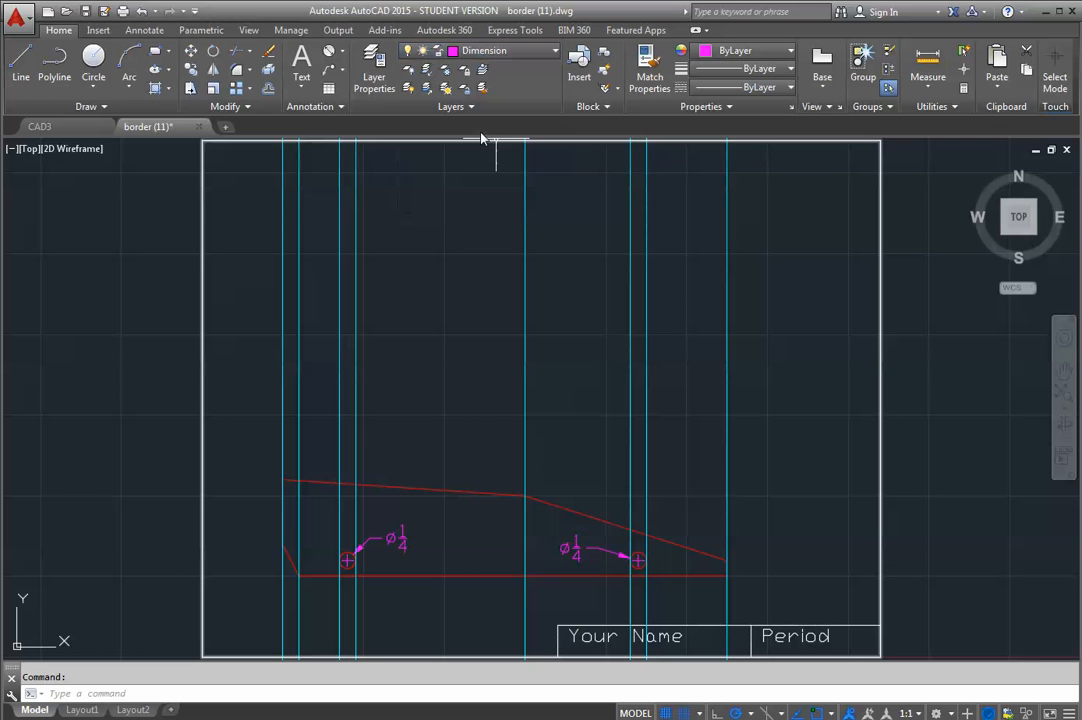
click(343, 52)
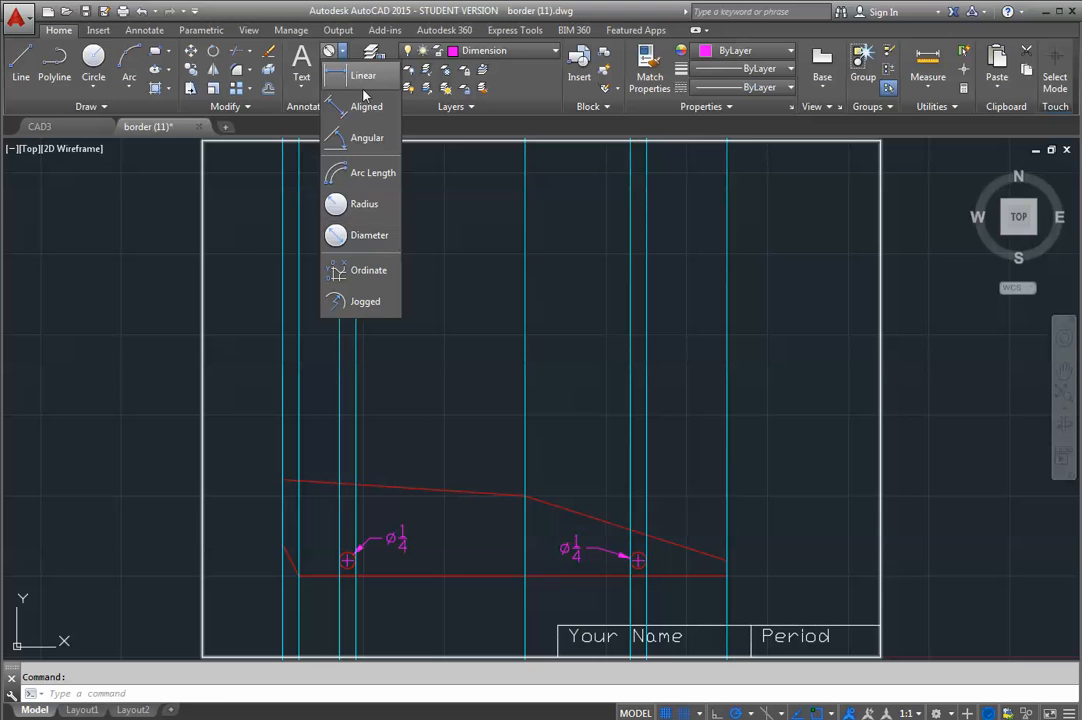
click(360, 75)
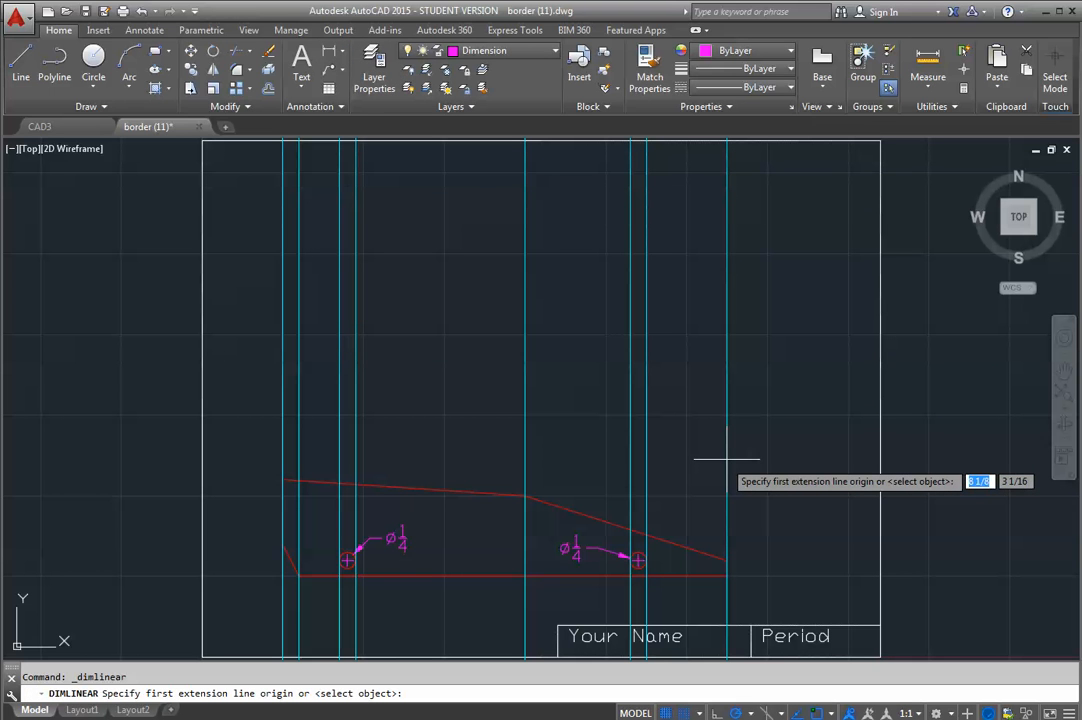
click(726, 463)
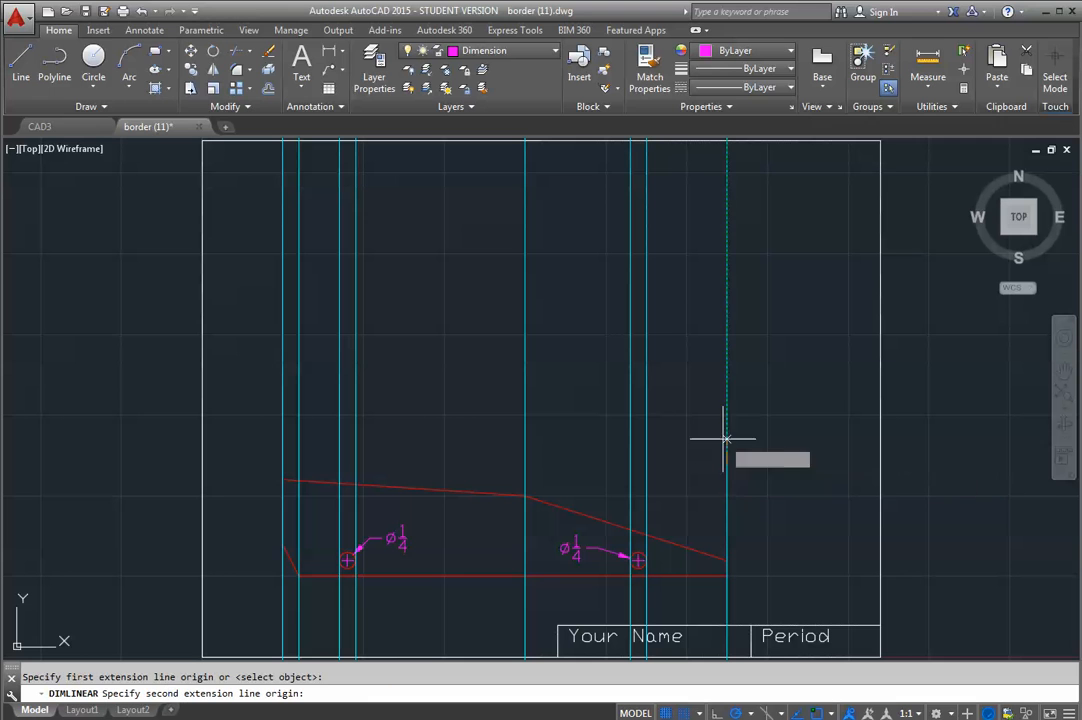
click(726, 366)
click(796, 380)
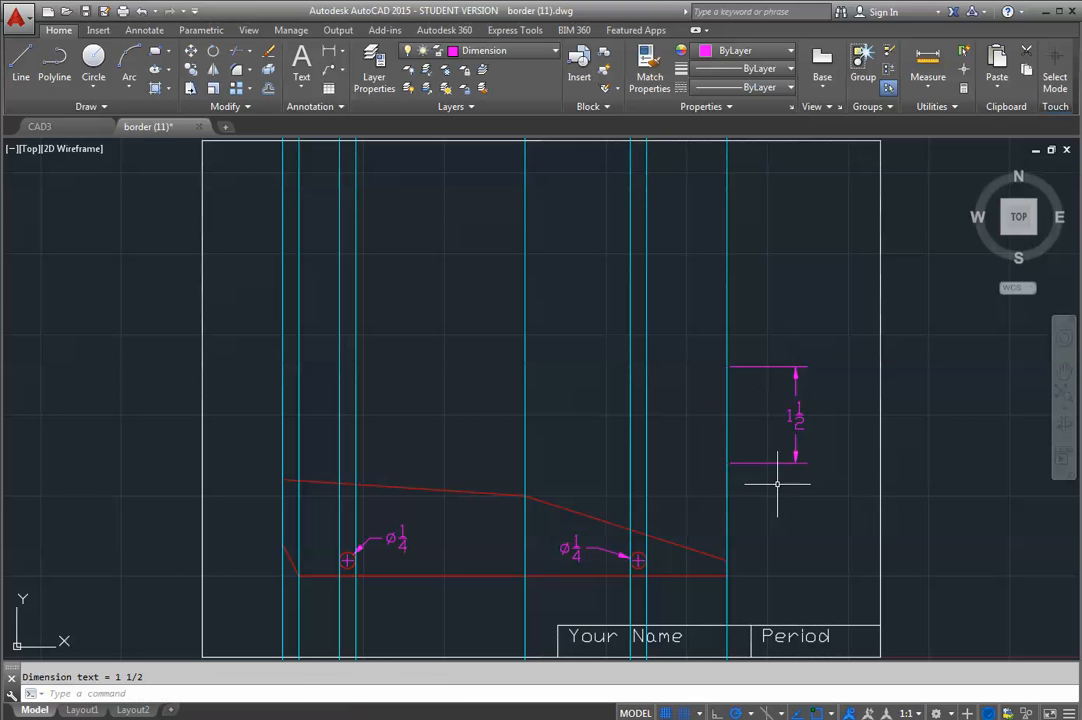
- On the Object Line layer, draw the top view as a 6 7/8 by 1 1/2 rectangle between the rearmost and nose construction lines, level with the dimension
click(527, 58)
click(485, 182)
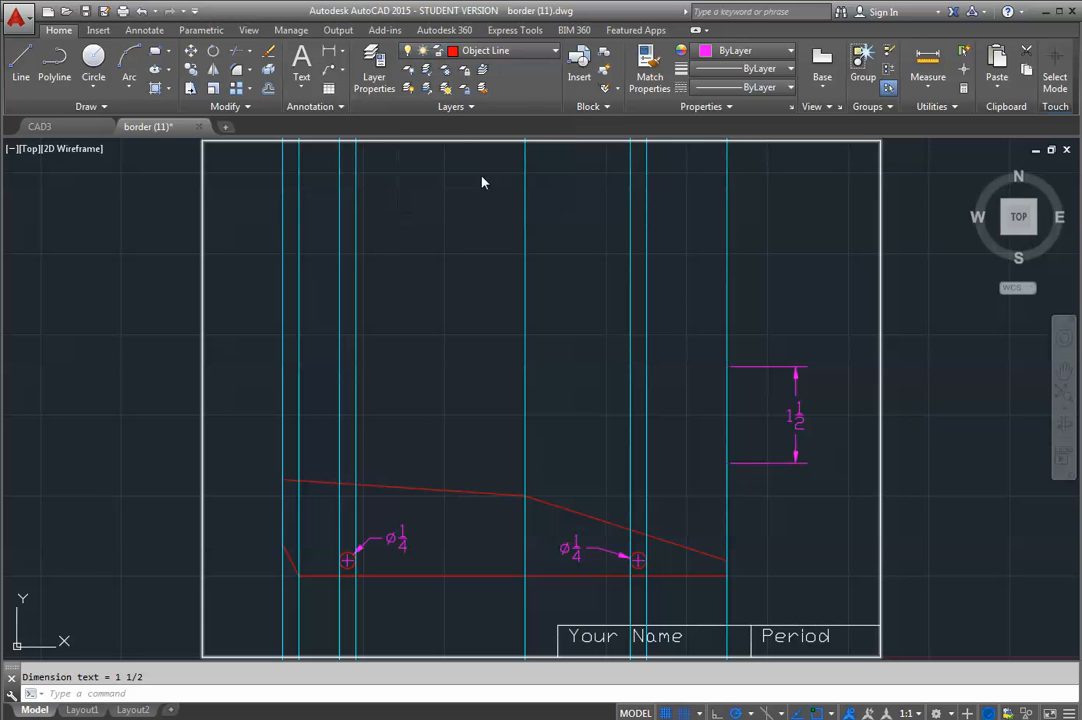
click(18, 70)
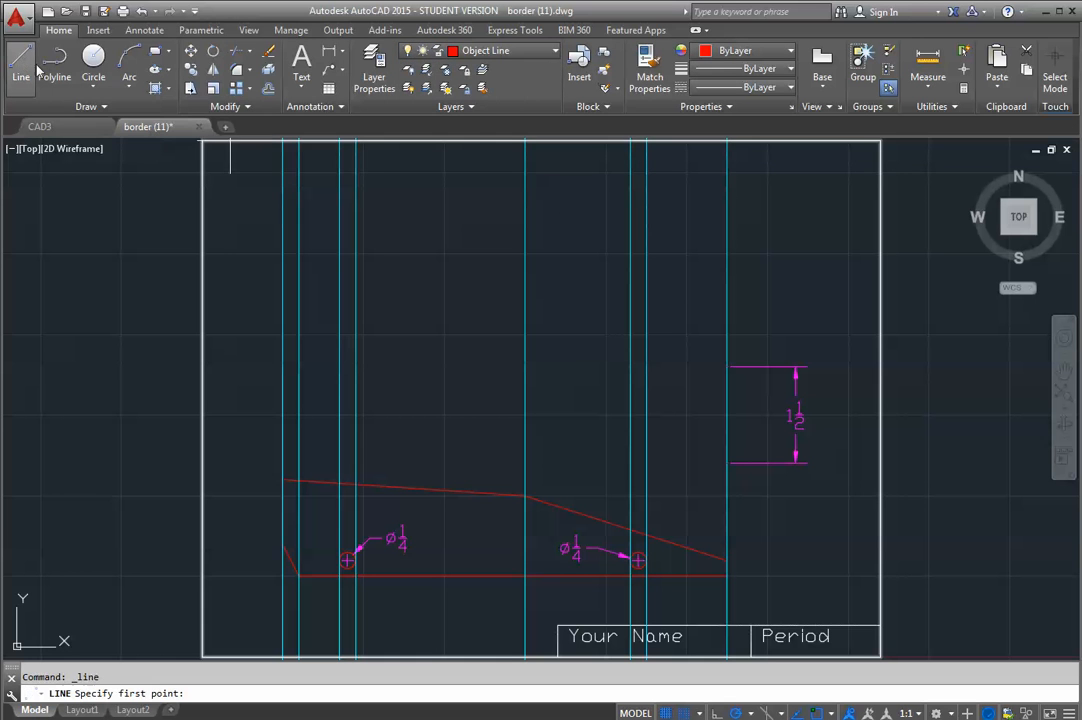
click(727, 463)
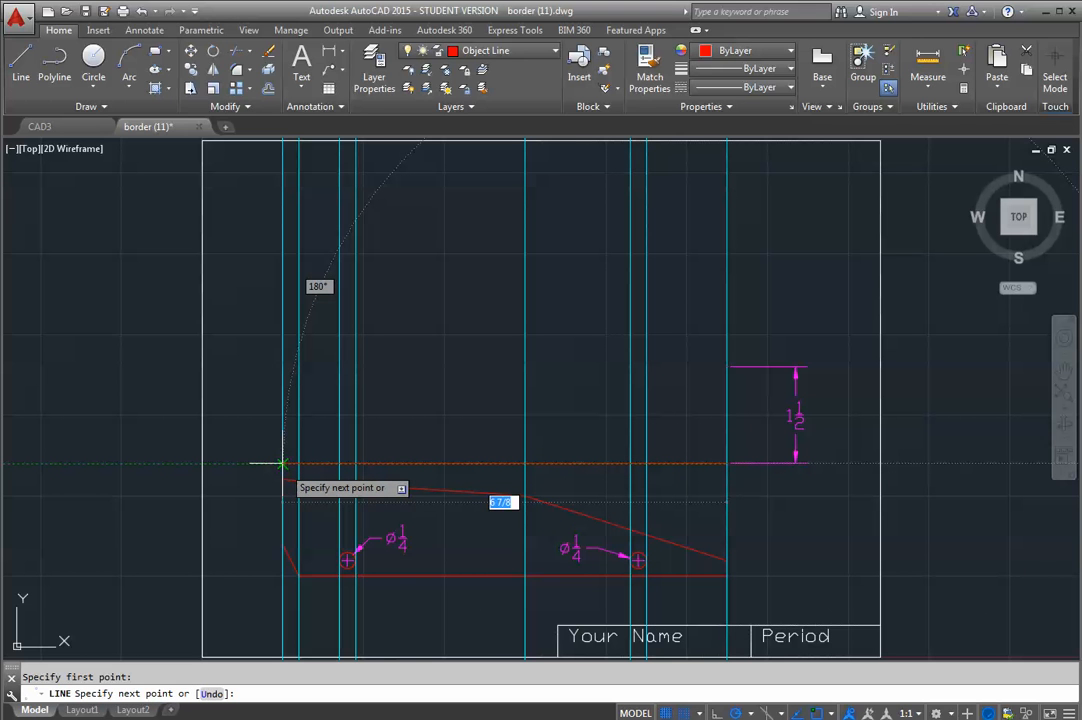
click(283, 463)
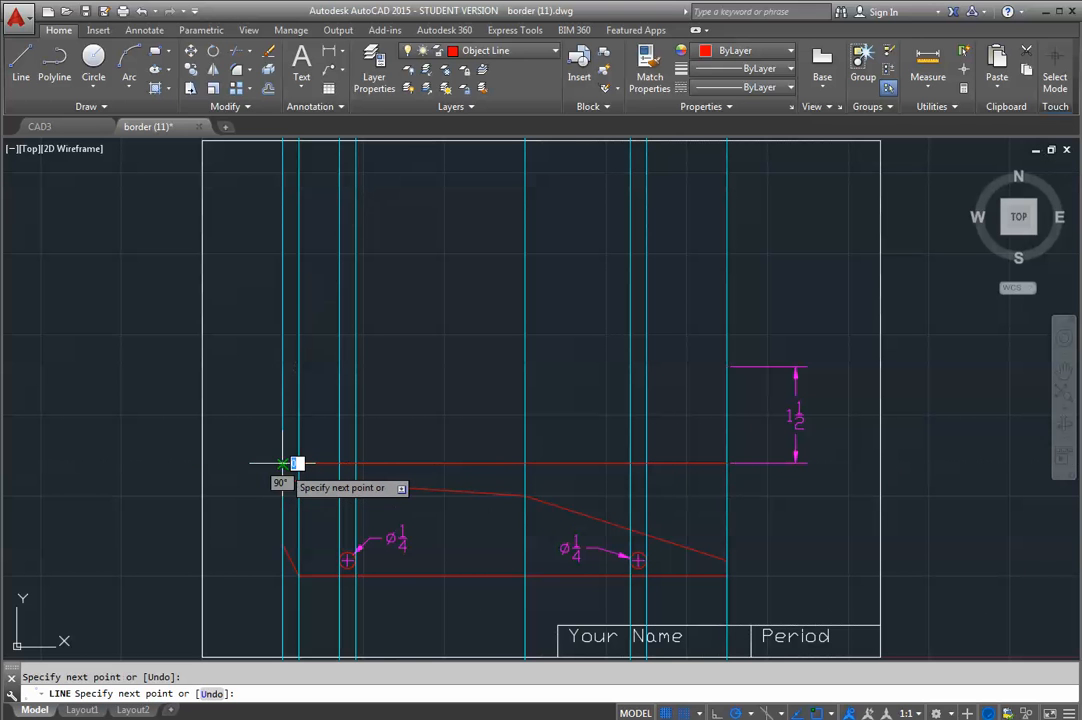
click(283, 367)
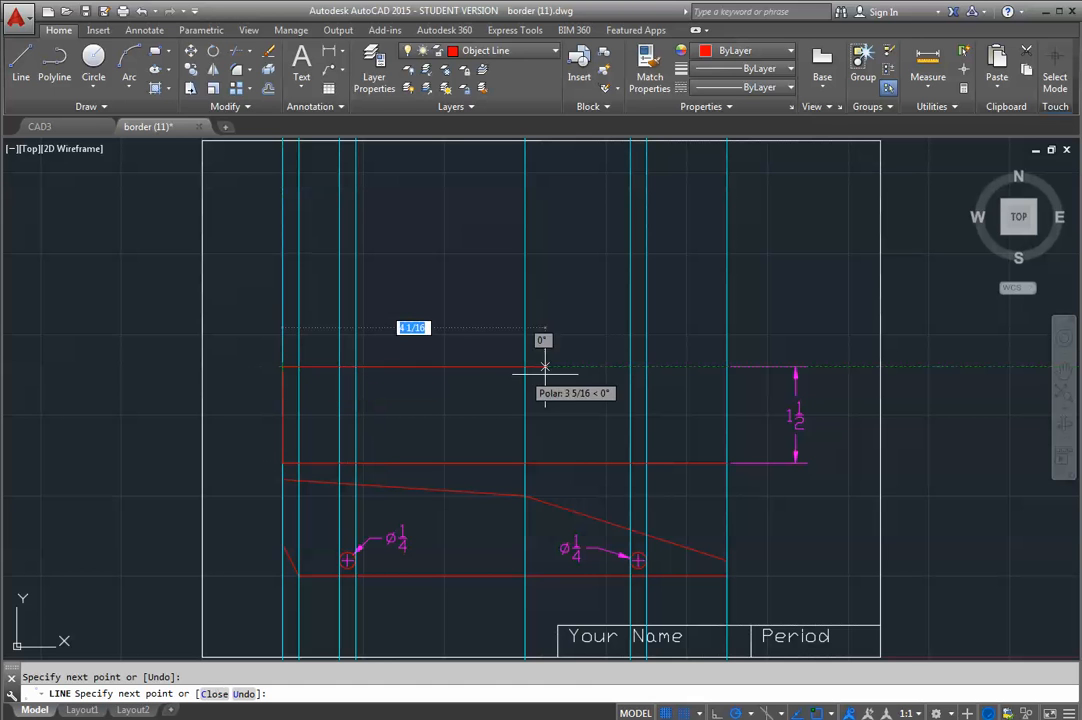
click(727, 367)
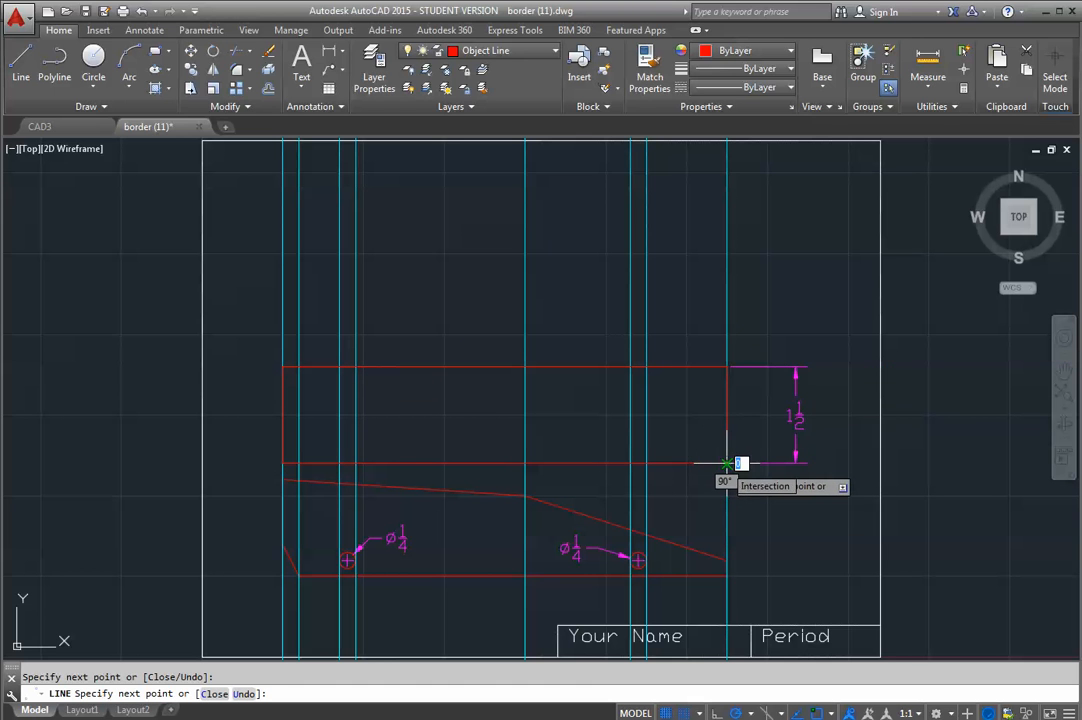
click(727, 463)
key(Escape)
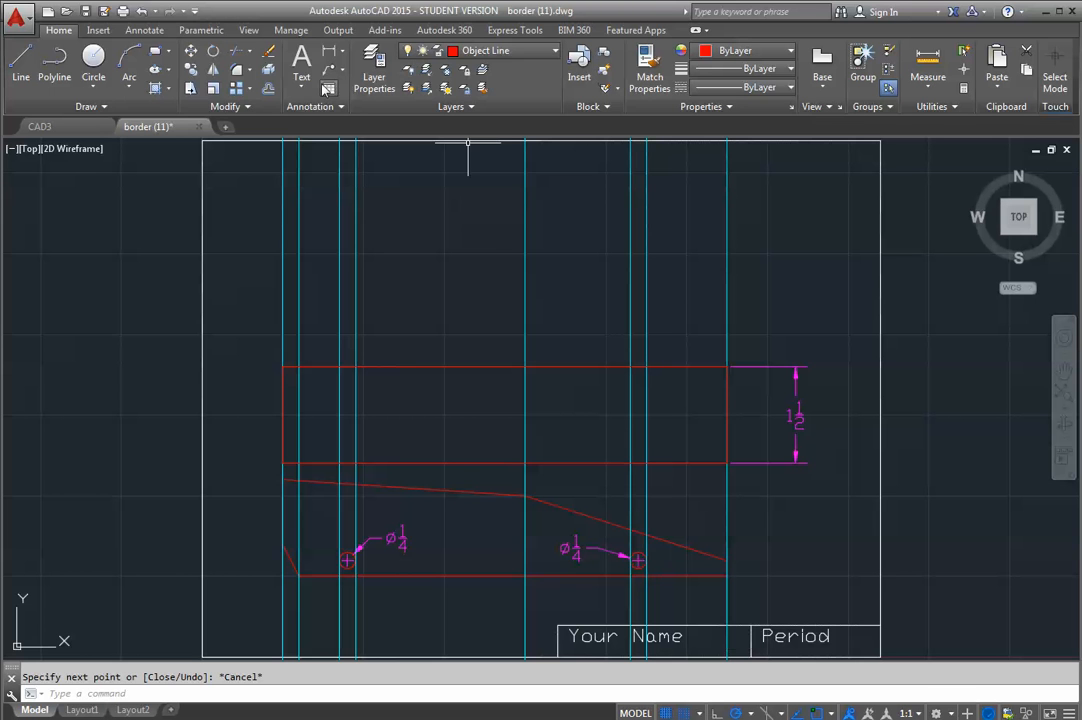
- On the Hidden Line layer, draw a vertical line across the top view along the front hole's right construction line
click(554, 52)
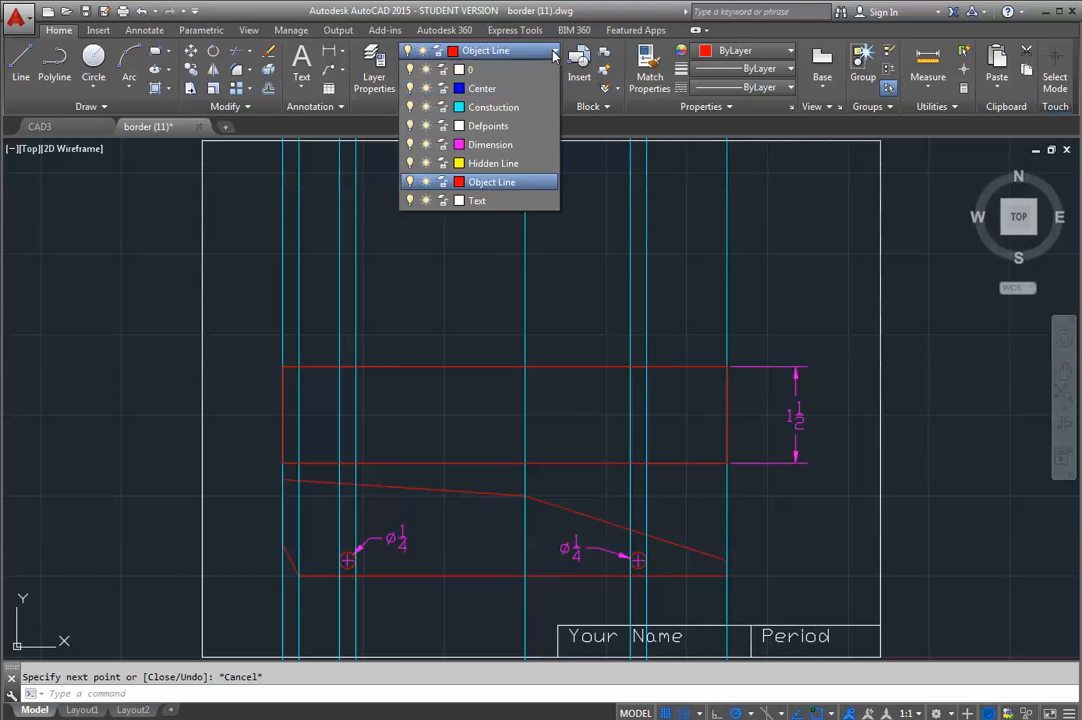
click(508, 164)
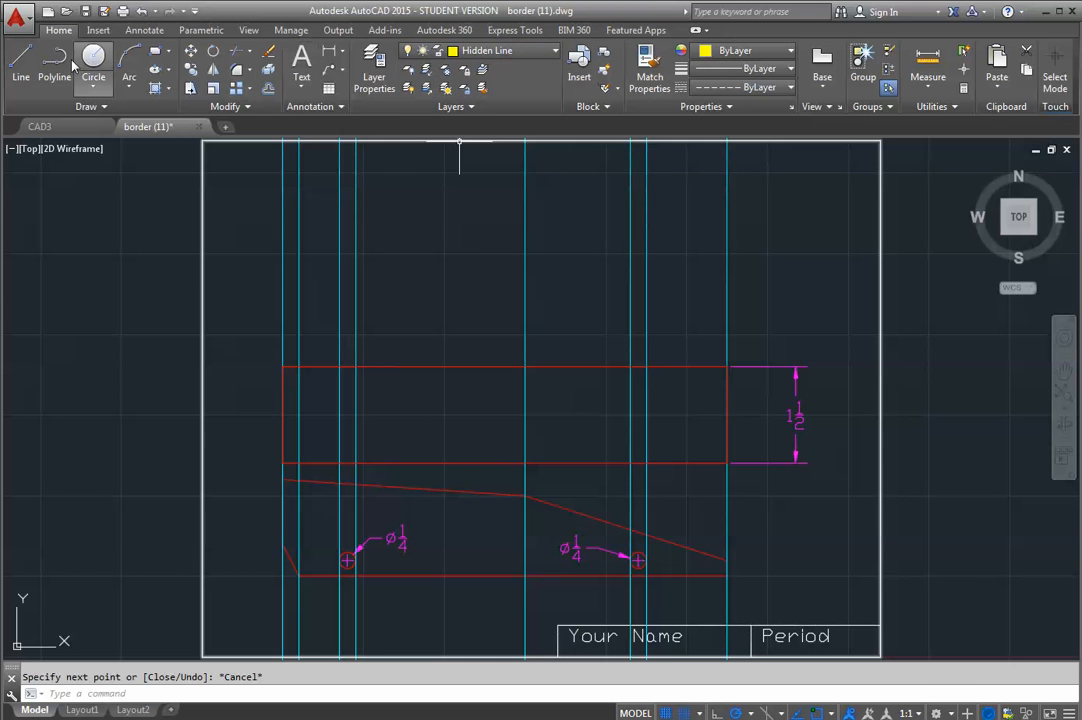
click(20, 62)
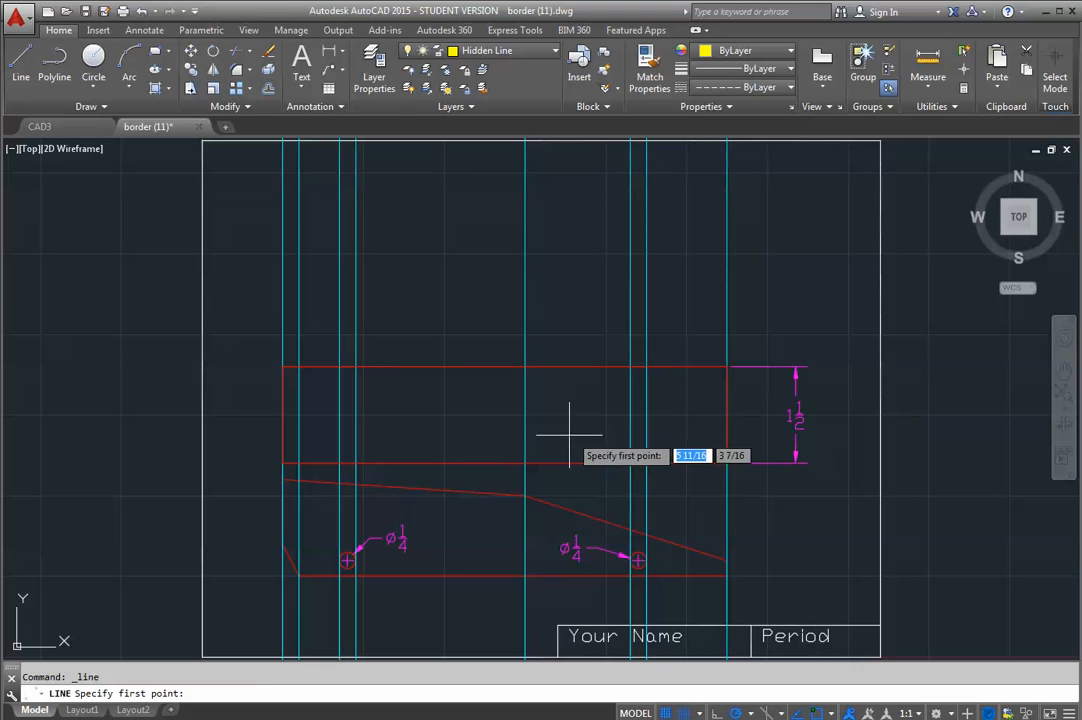
click(646, 463)
click(646, 368)
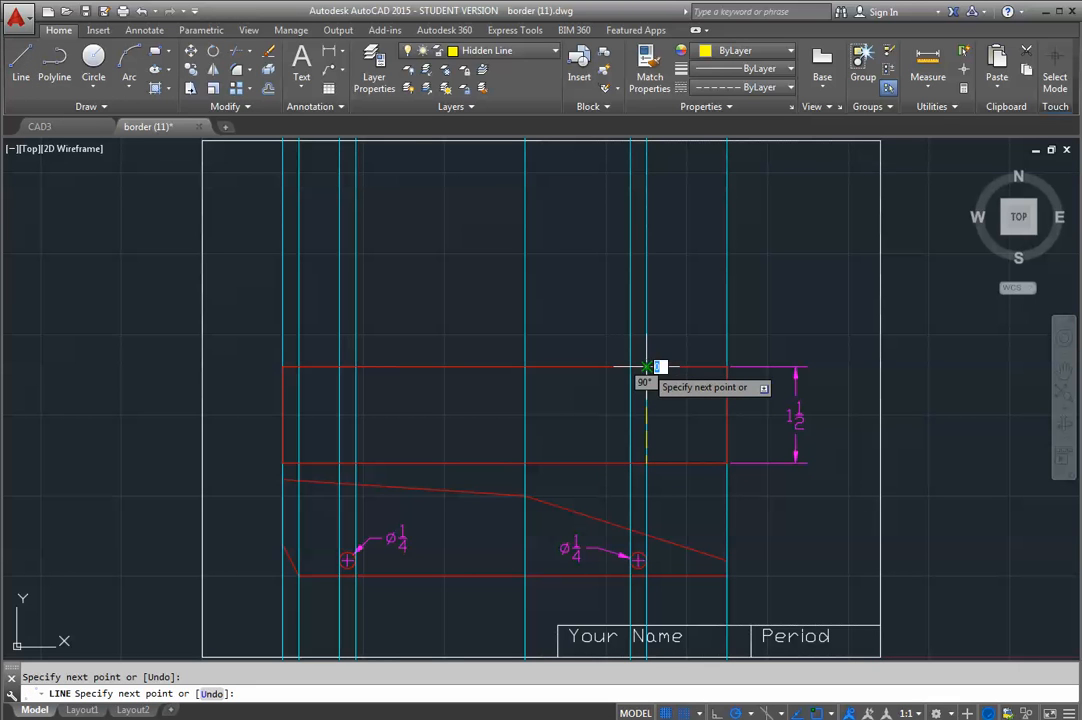
key(Escape)
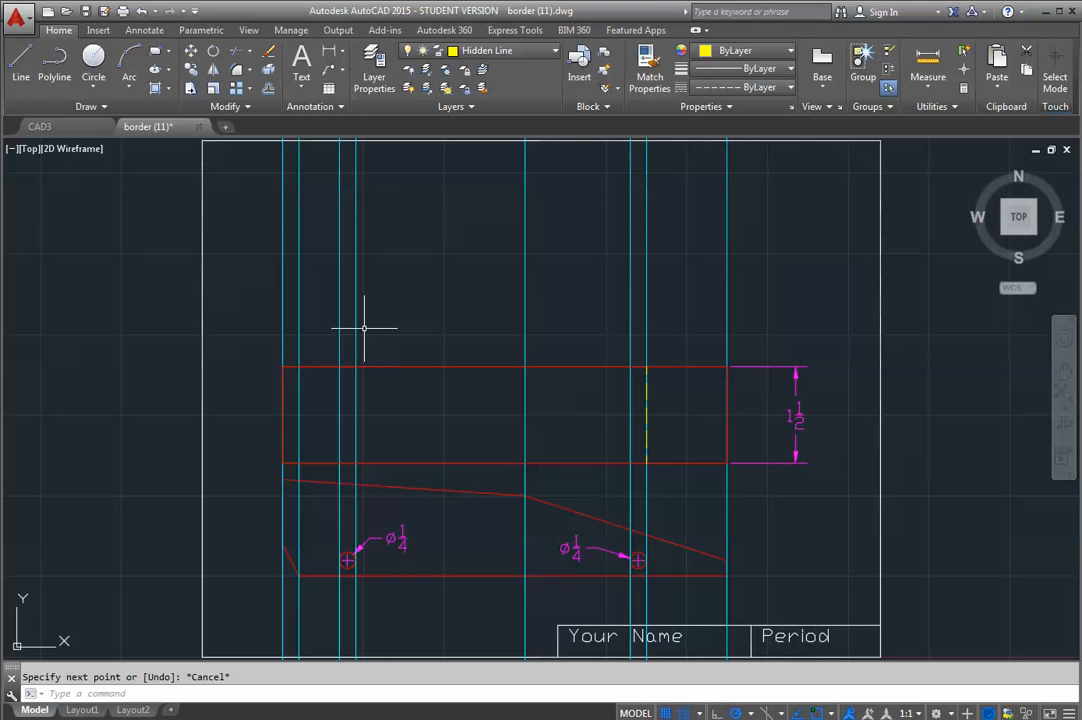
- Draw a vertical hidden line across the top view along the rear hole's right construction line
click(22, 62)
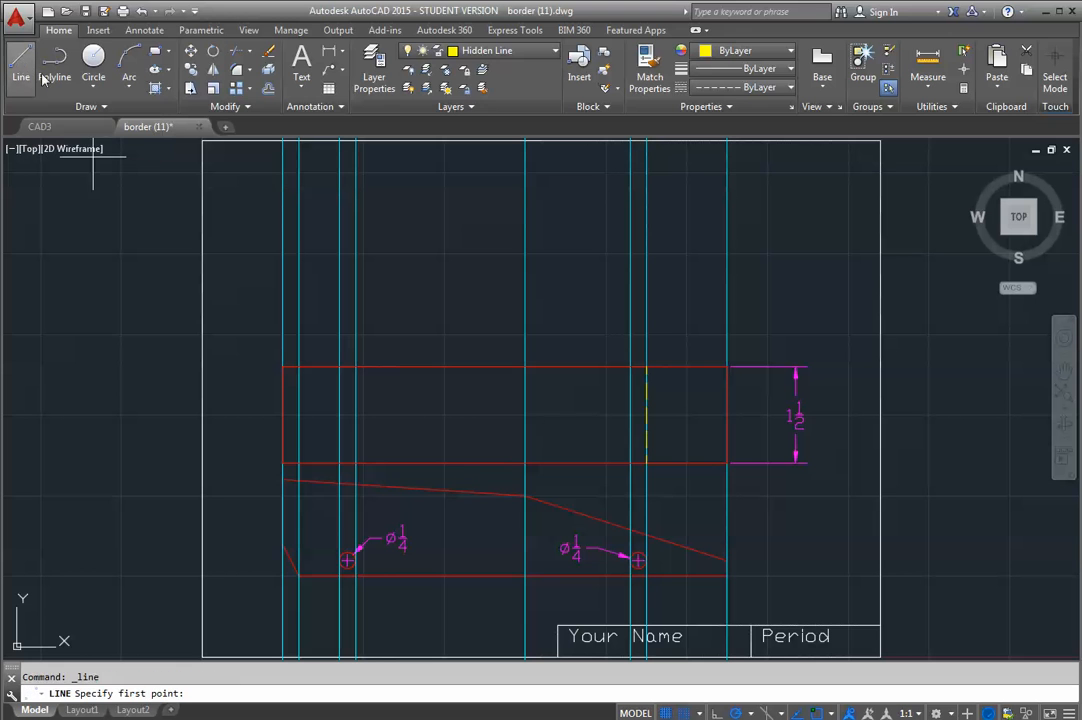
click(355, 464)
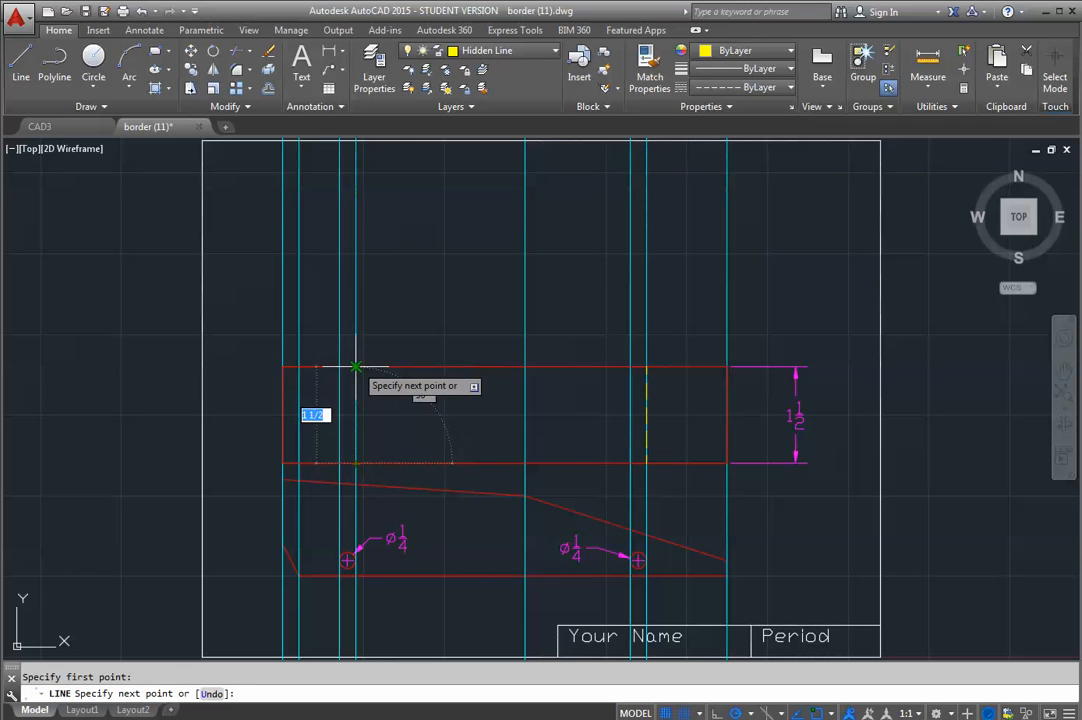
key(Escape)
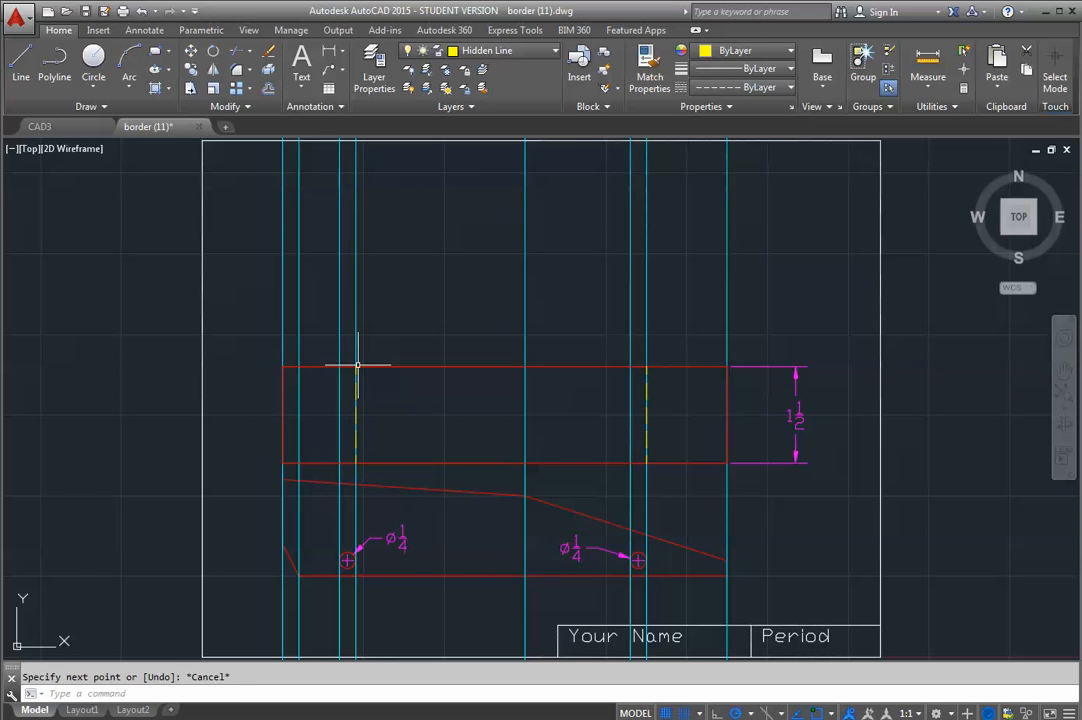
- Draw vertical hidden lines across the top view along the left construction lines of the rear hole and the front hole
click(20, 65)
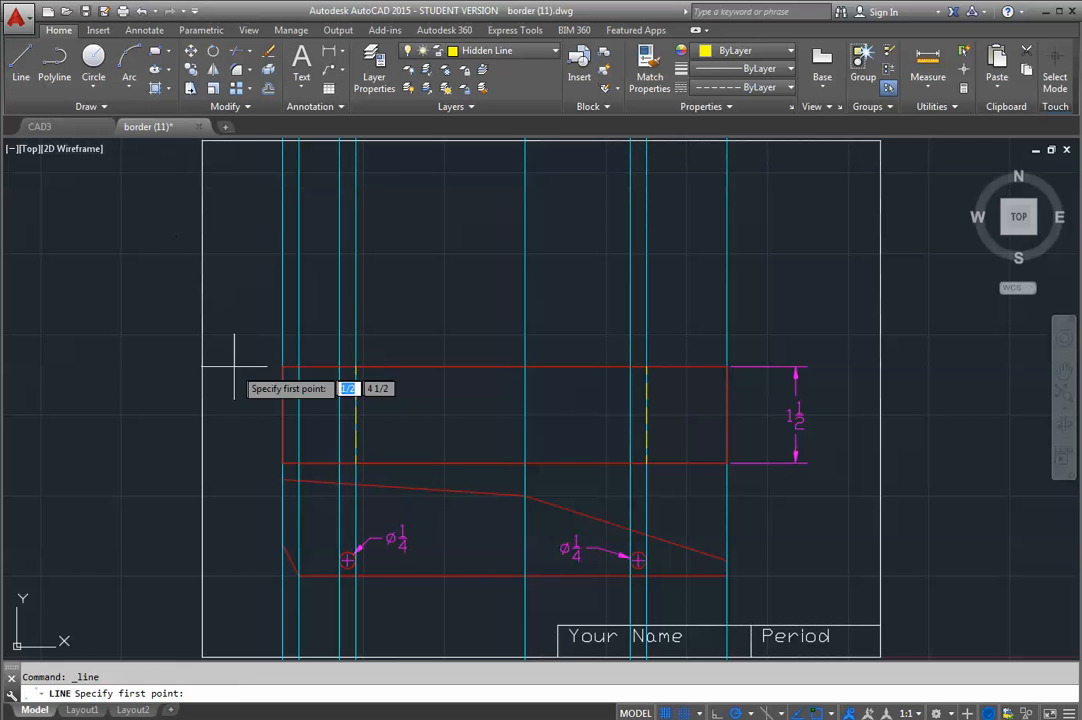
click(340, 464)
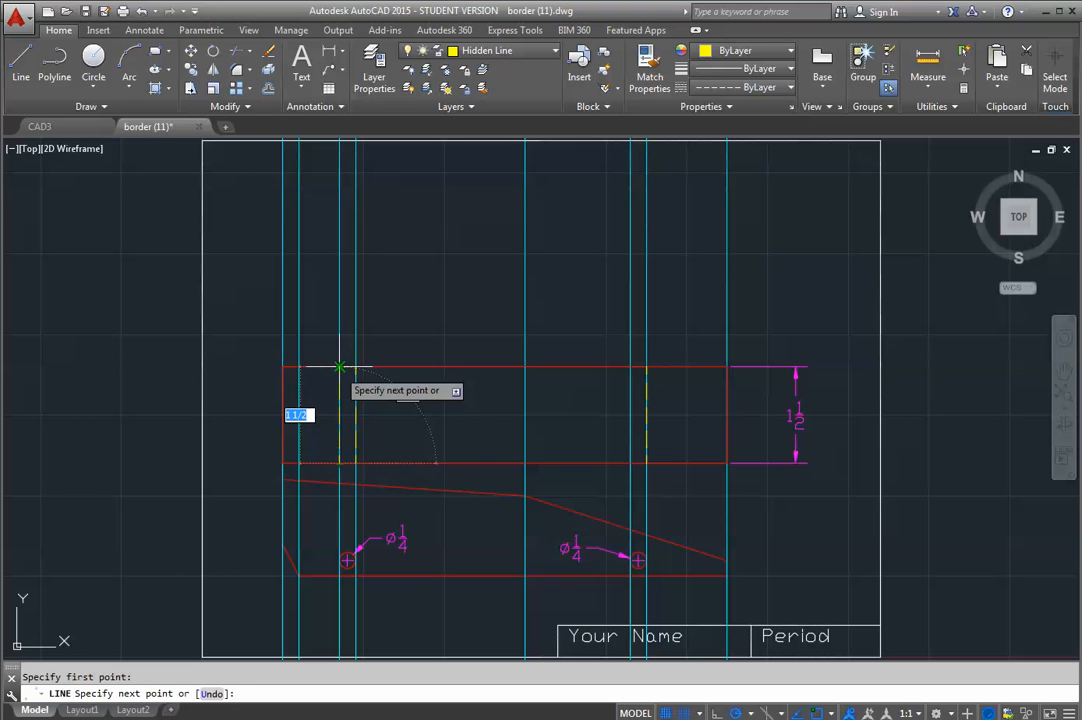
key(Escape)
click(21, 65)
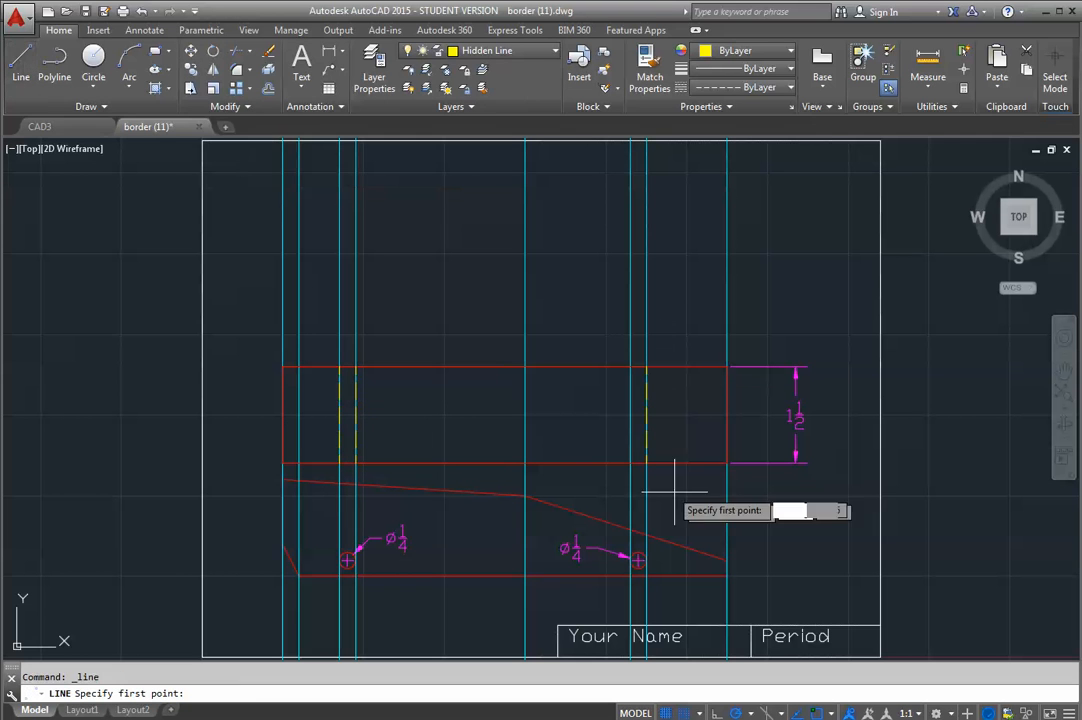
click(628, 463)
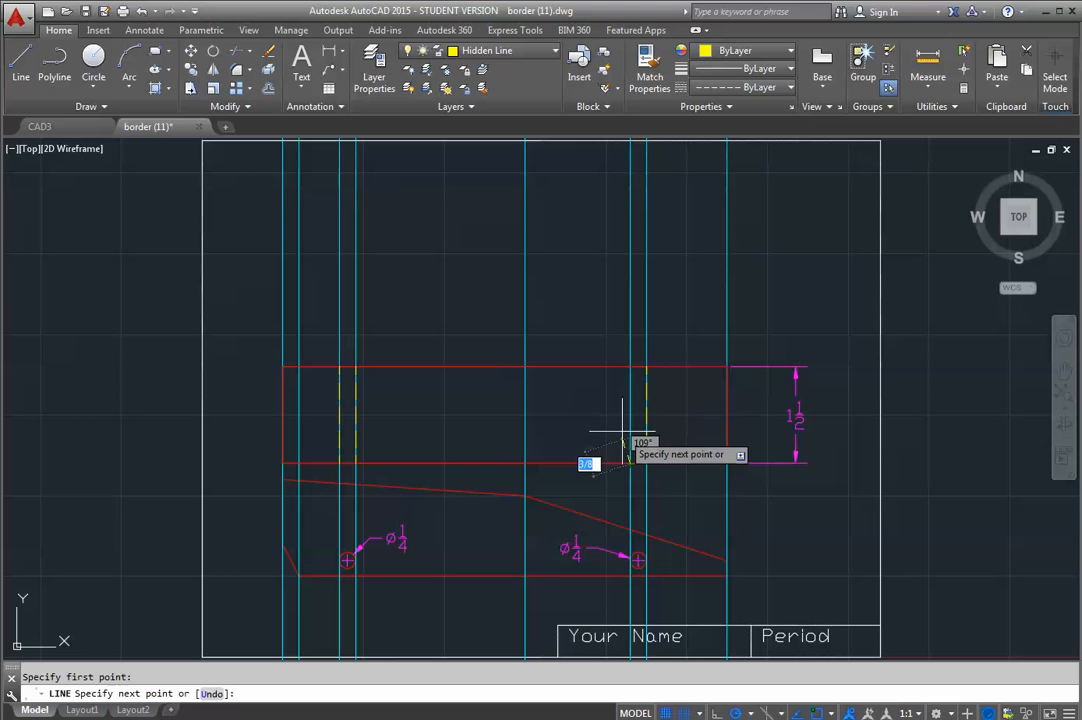
click(630, 367)
key(Escape)
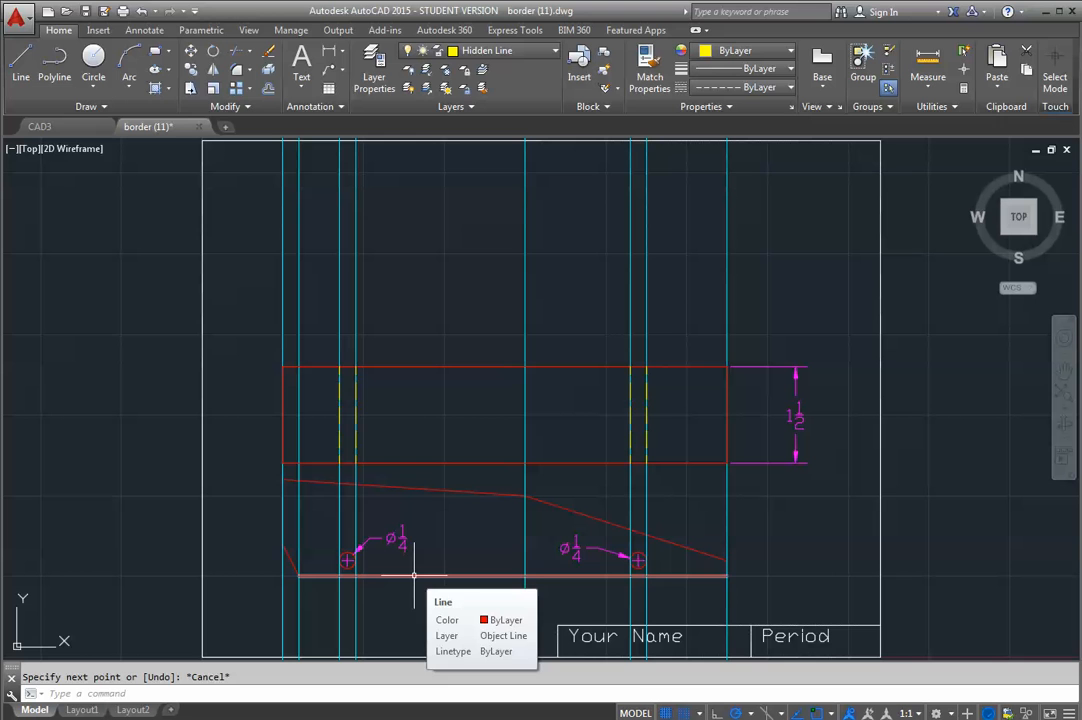
- Draw a vertical hidden line across the top view along the construction line through the profile's lower rear chamfer corner
click(24, 66)
click(298, 461)
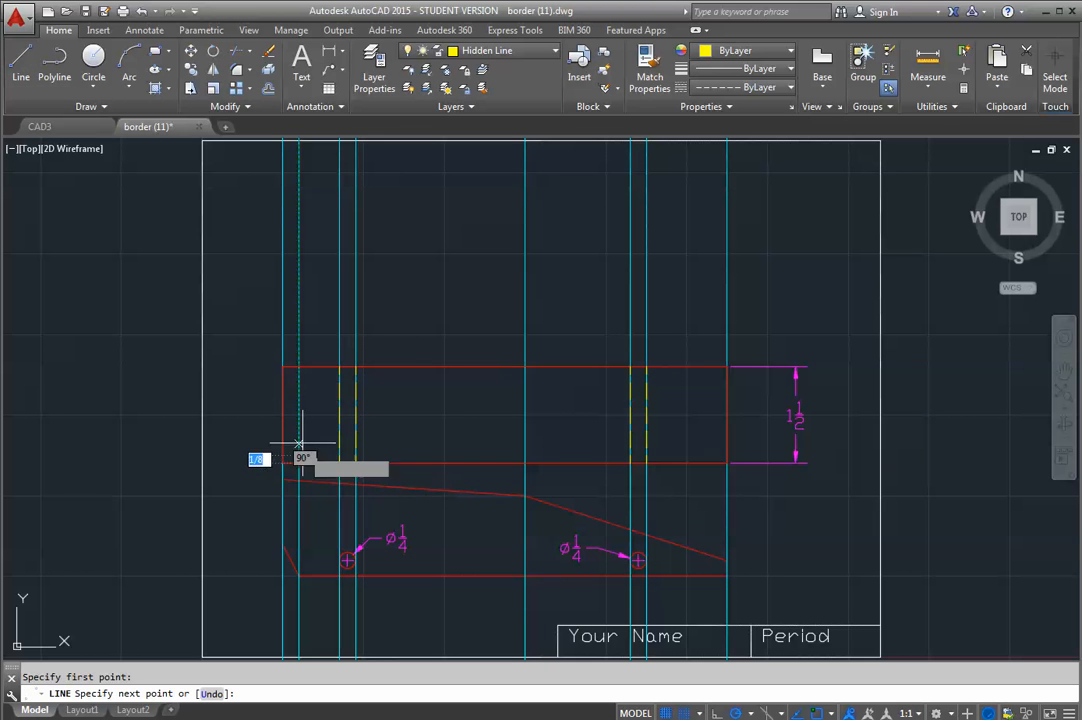
click(298, 367)
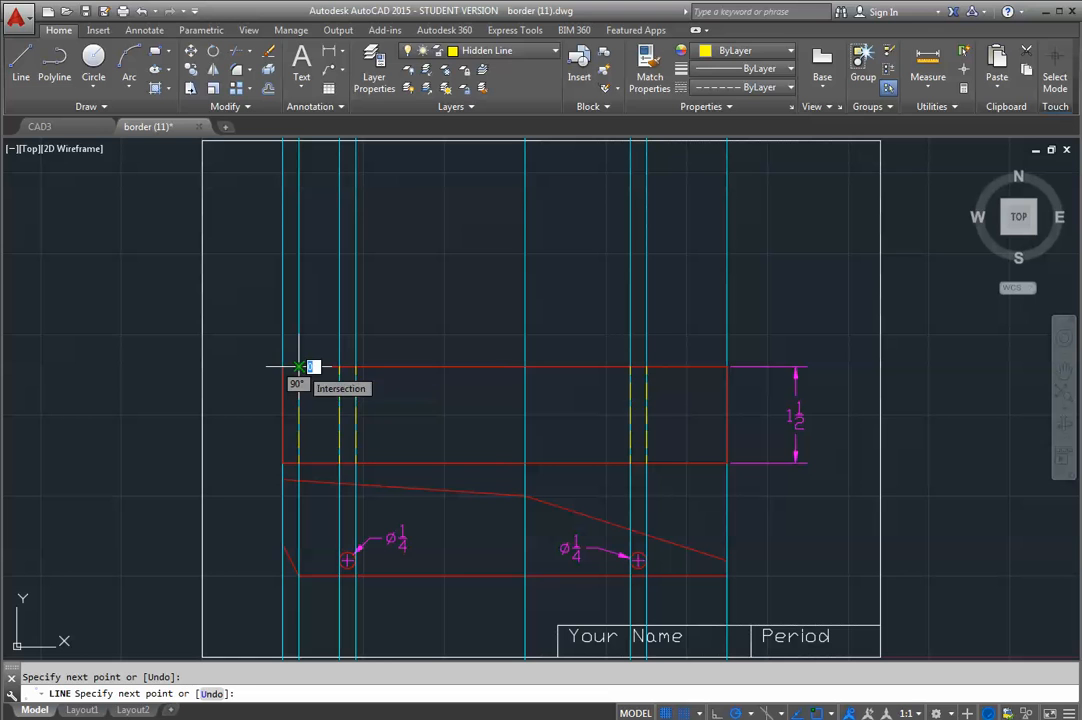
key(Escape)
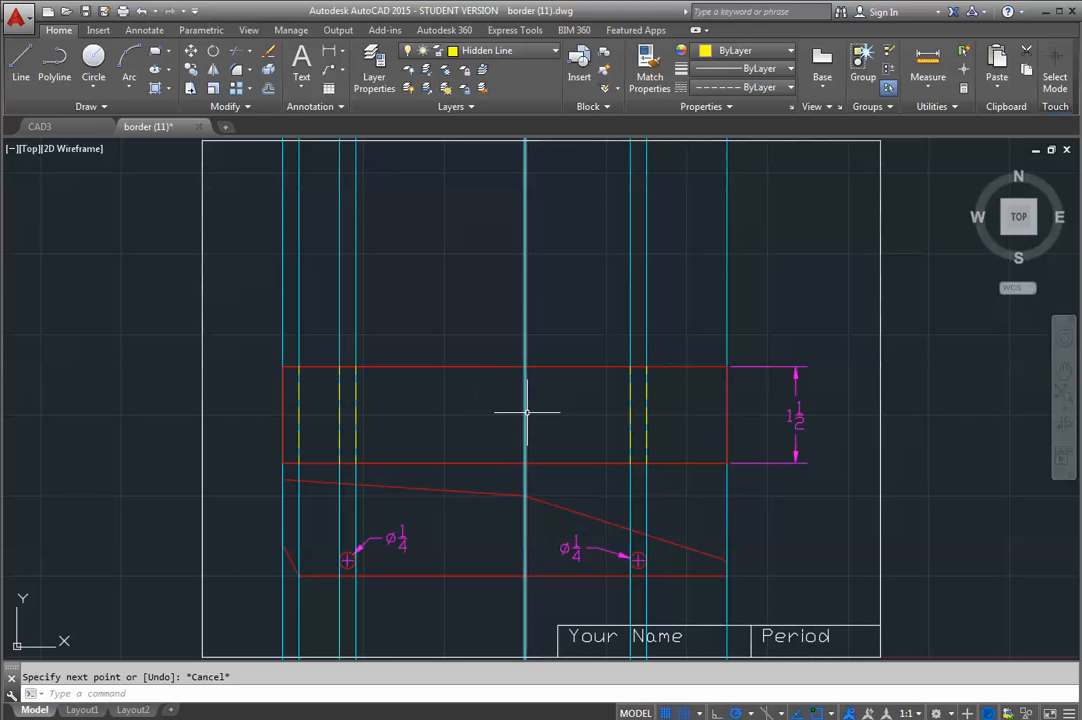
- On the Object Line layer, draw a vertical line across the top view along the construction line through the profile's upper slope break
click(535, 50)
click(480, 178)
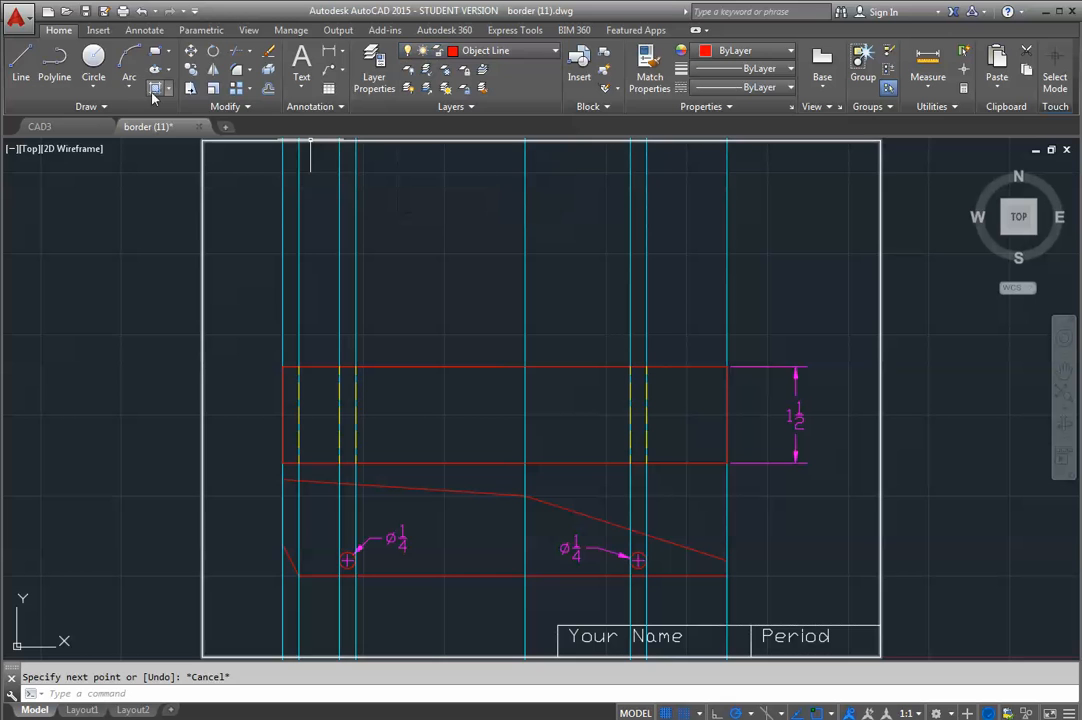
click(21, 60)
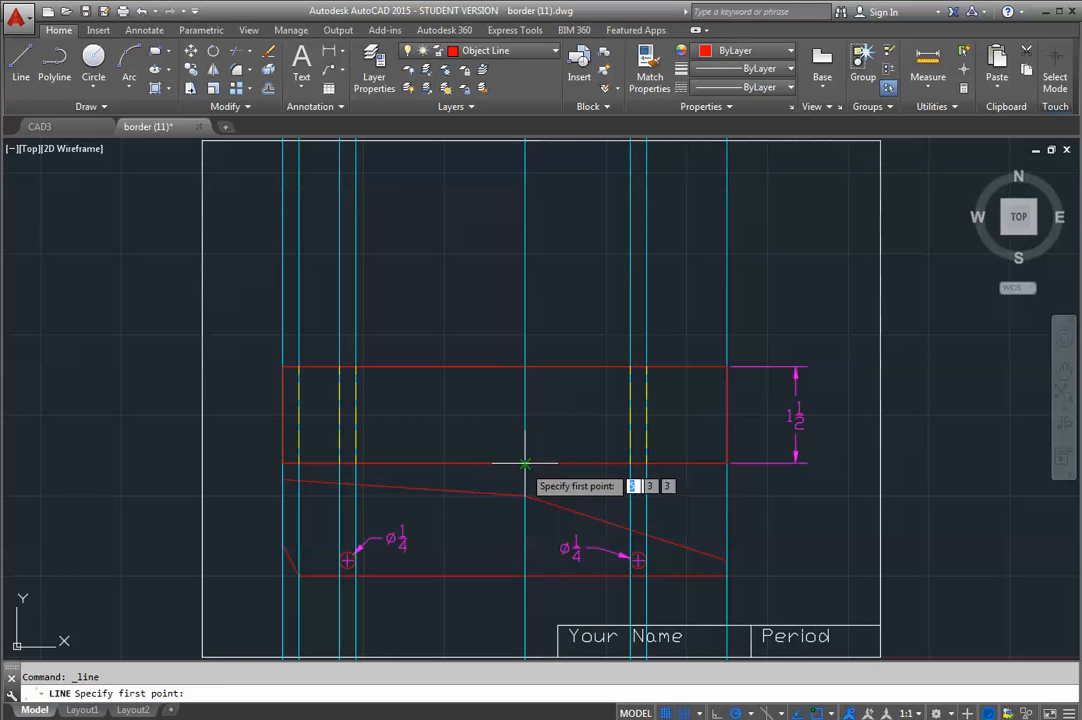
click(524, 368)
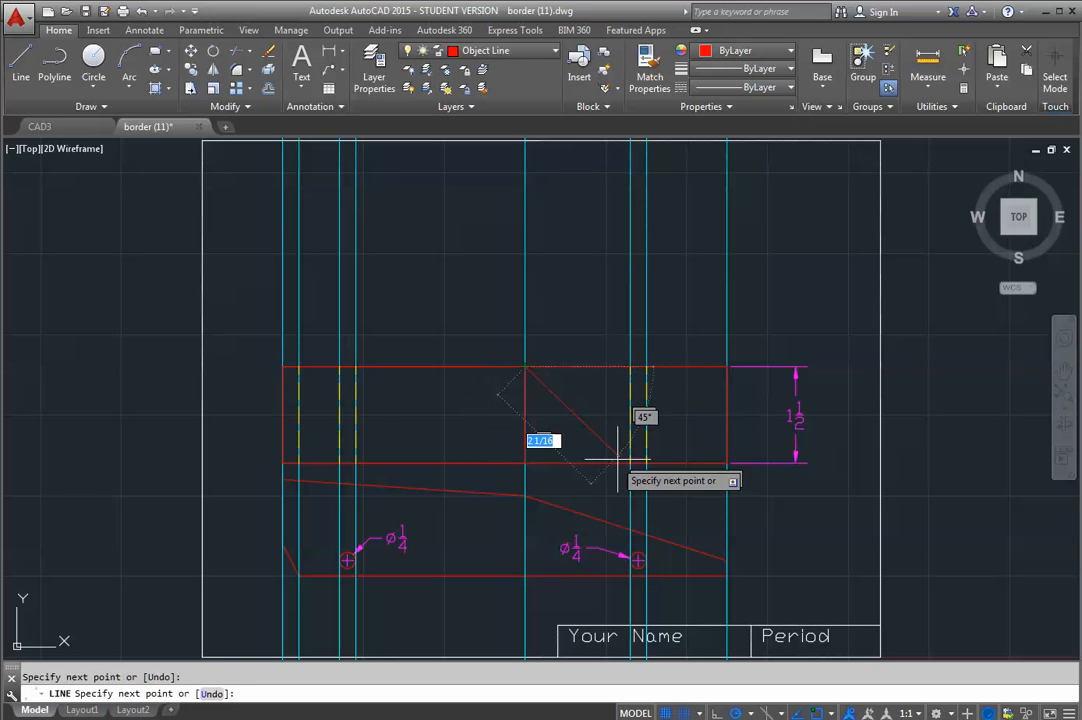
key(Escape)
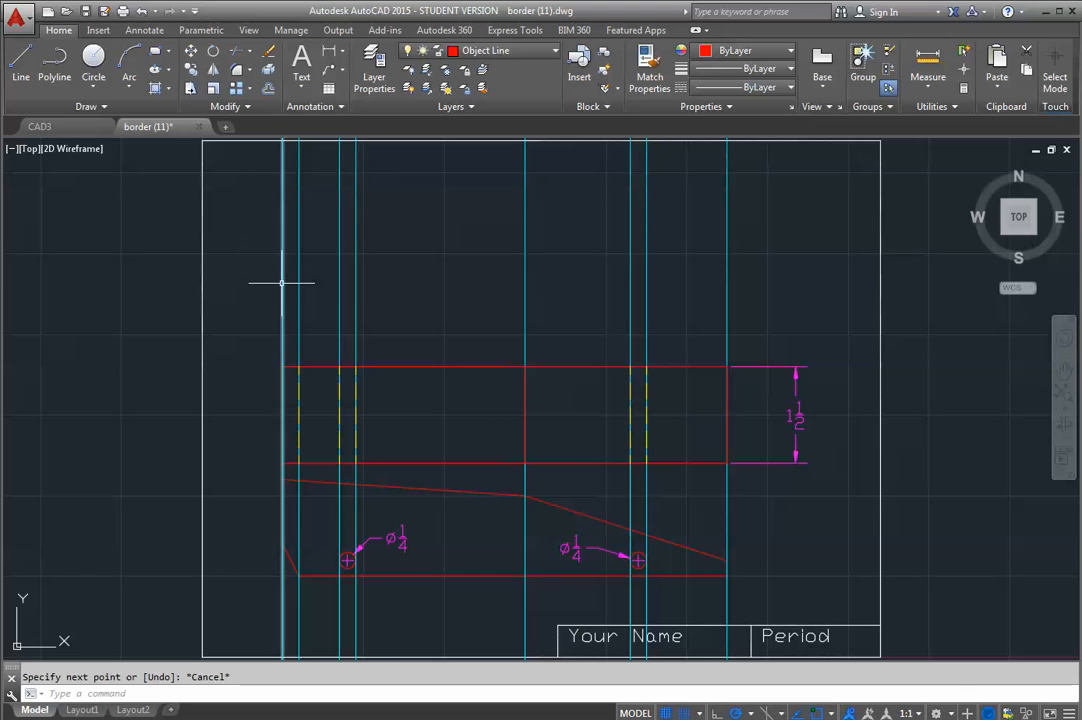
- Delete all eight vertical construction lines running through the top view and side profile, from the rearmost one to the nose
click(281, 283)
key(Delete)
click(299, 282)
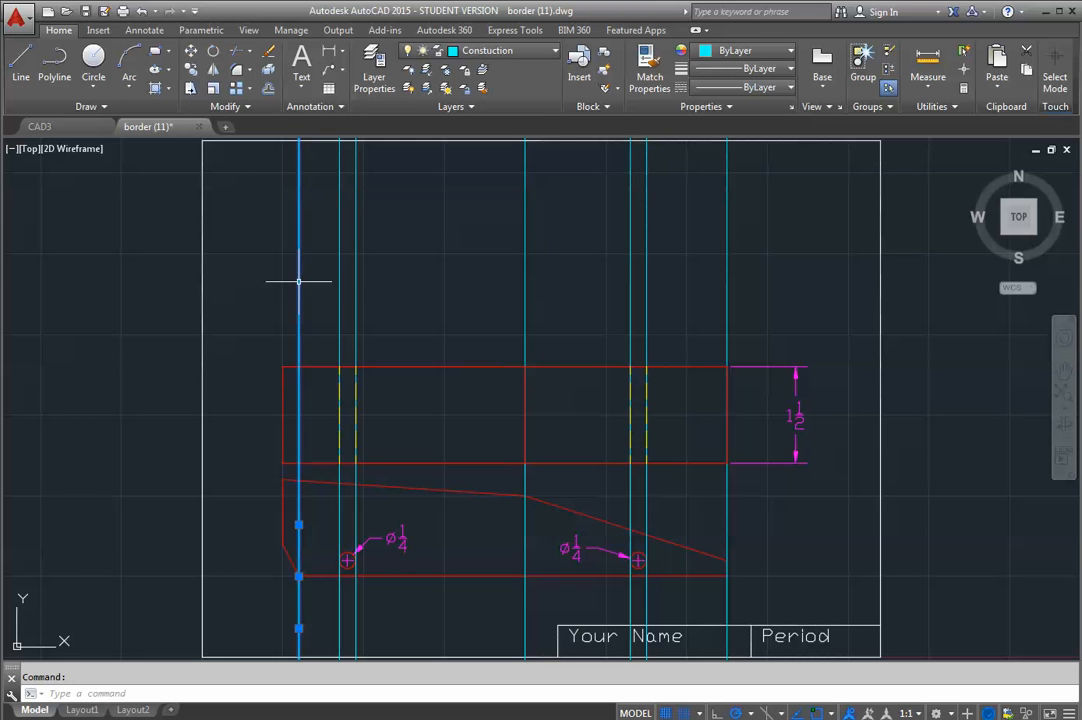
key(Delete)
click(342, 285)
key(Delete)
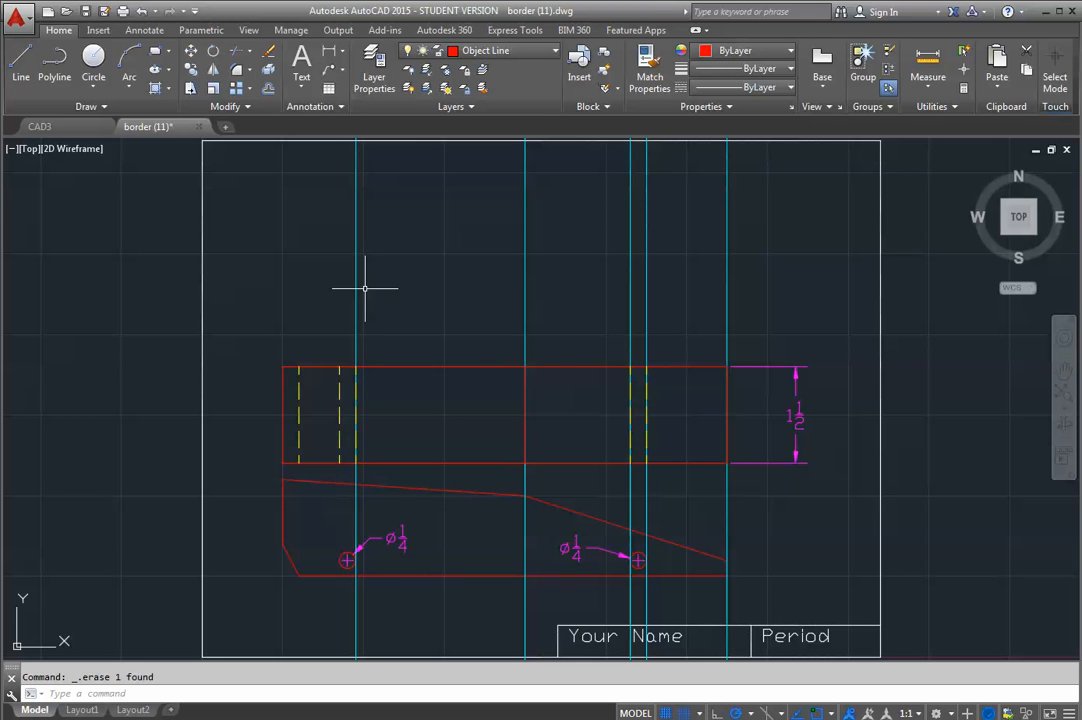
click(357, 291)
key(Delete)
click(525, 295)
key(Delete)
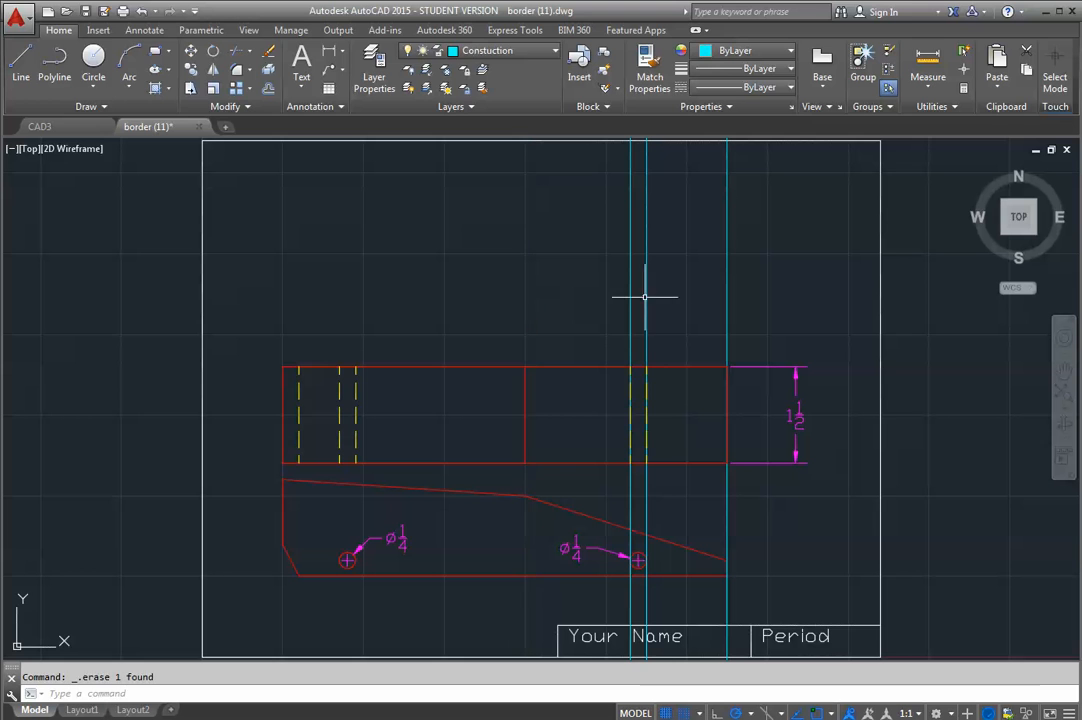
click(631, 301)
key(Delete)
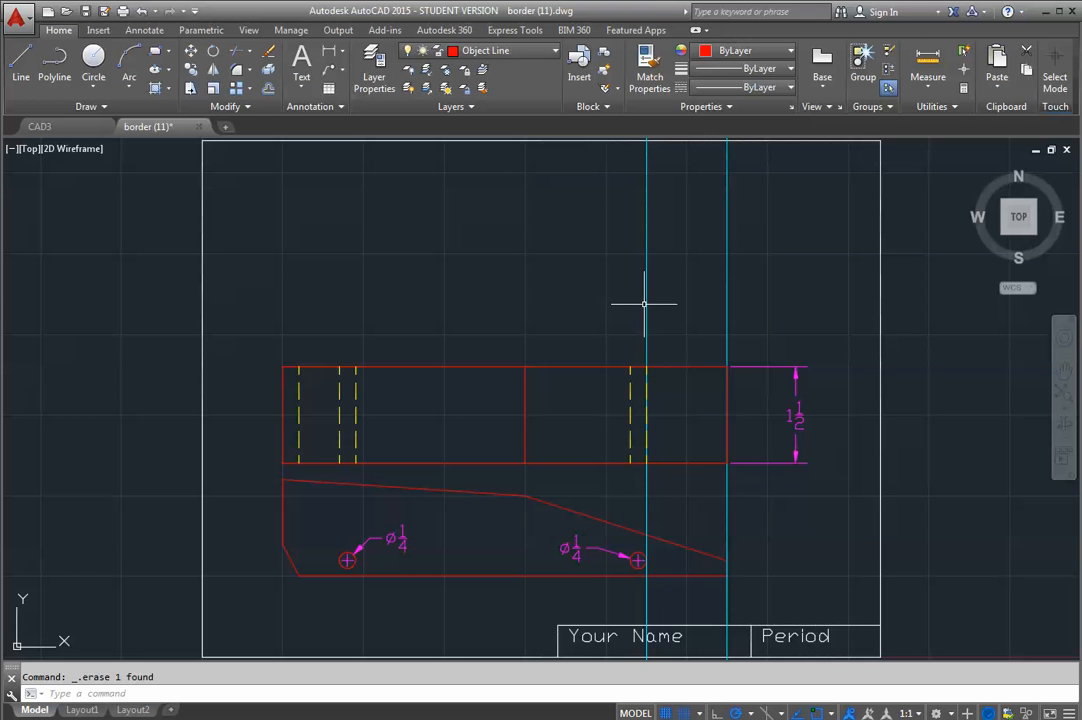
click(646, 303)
key(Delete)
click(727, 303)
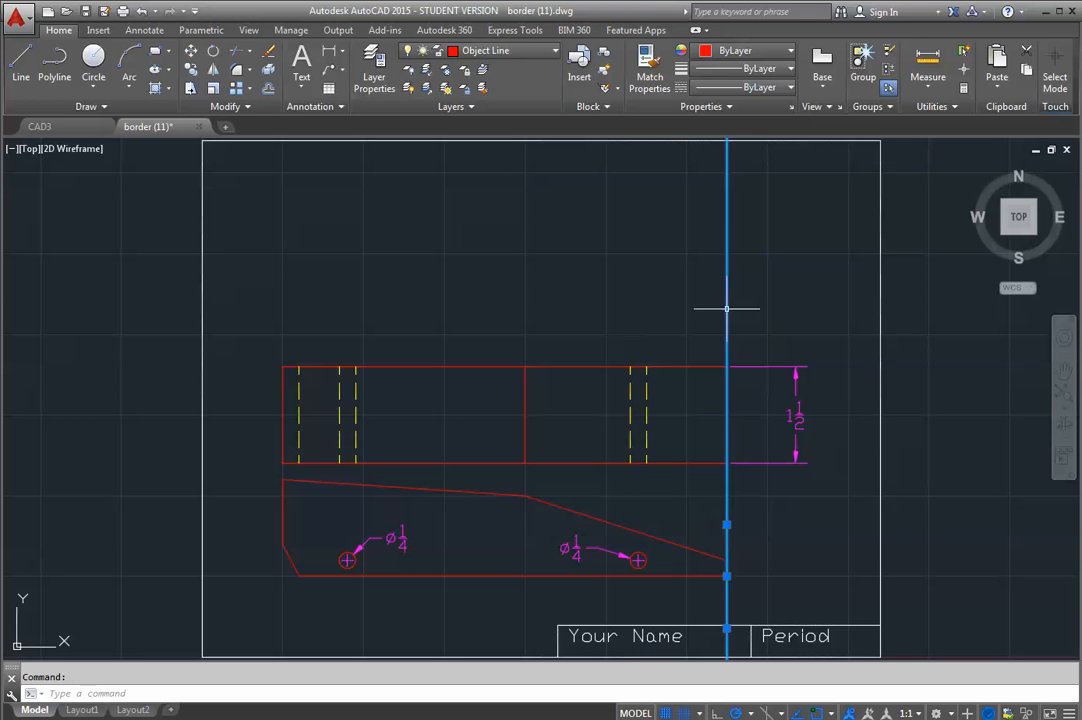
key(Delete)
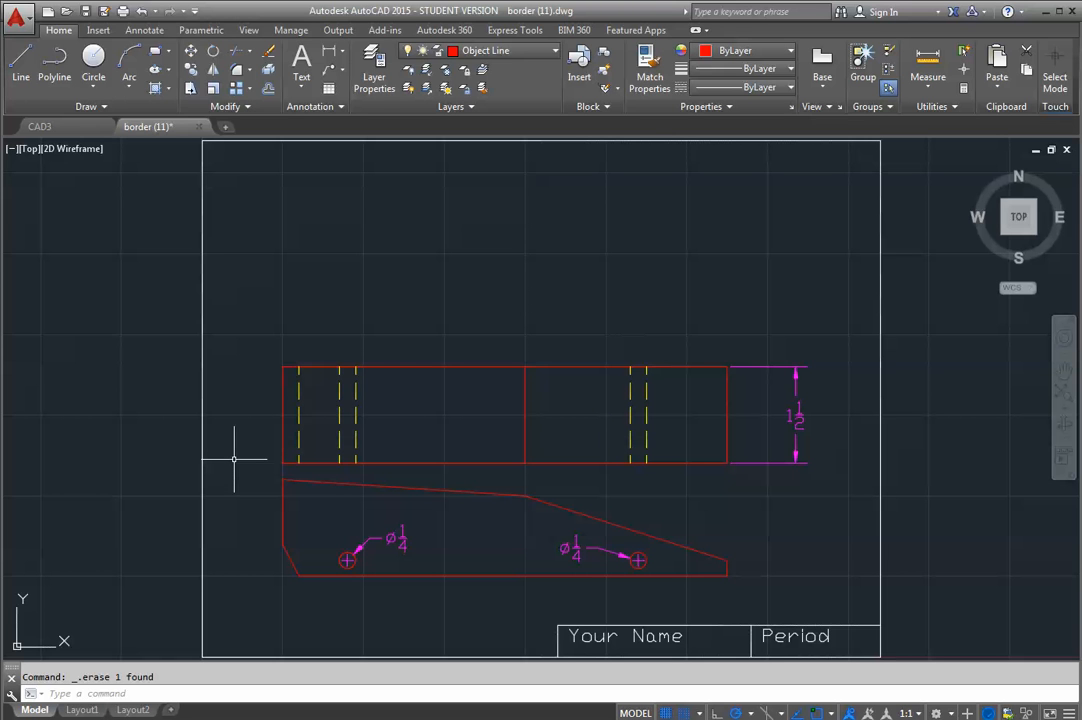